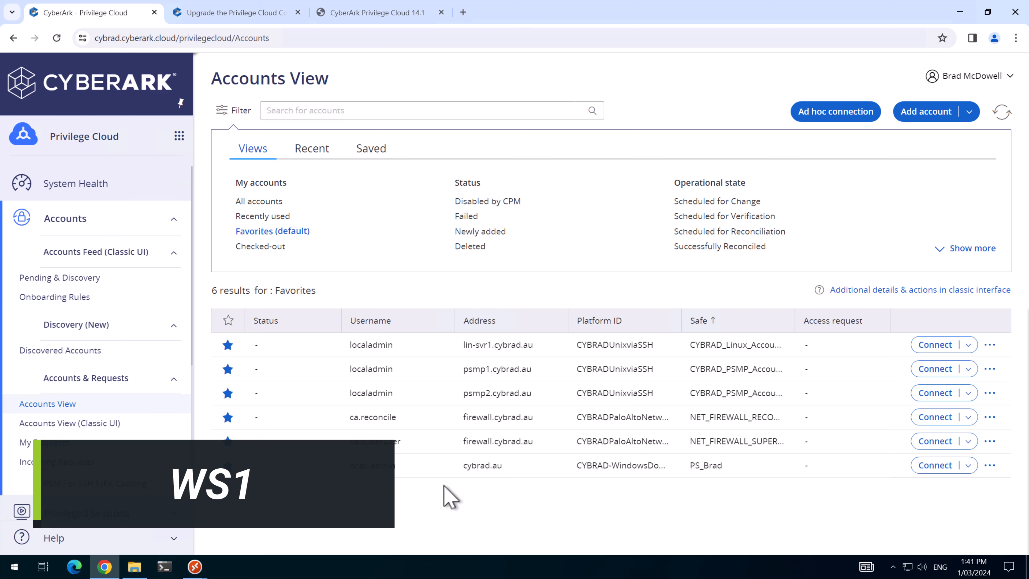
pyautogui.click(439, 467)
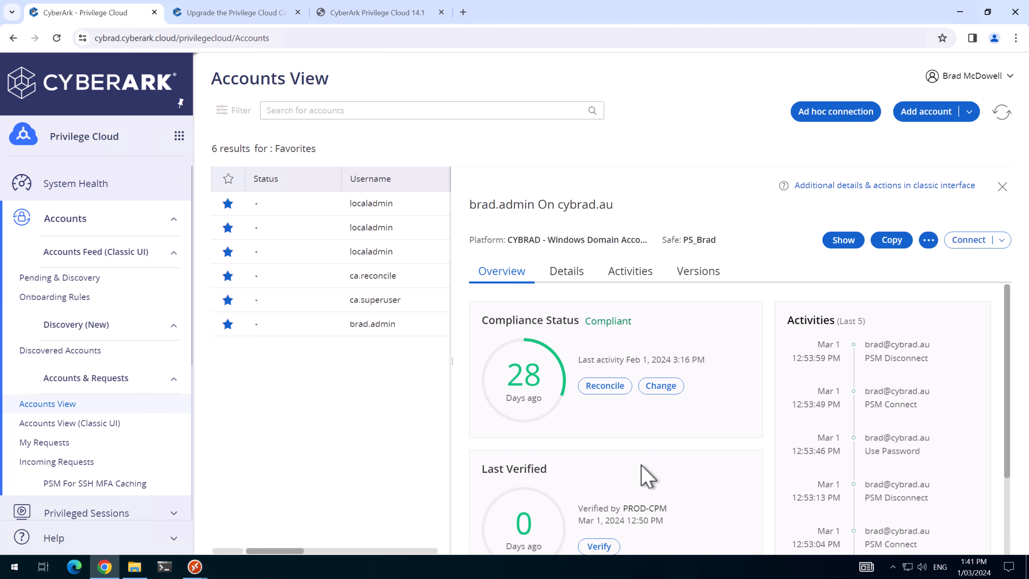
pyautogui.click(397, 147)
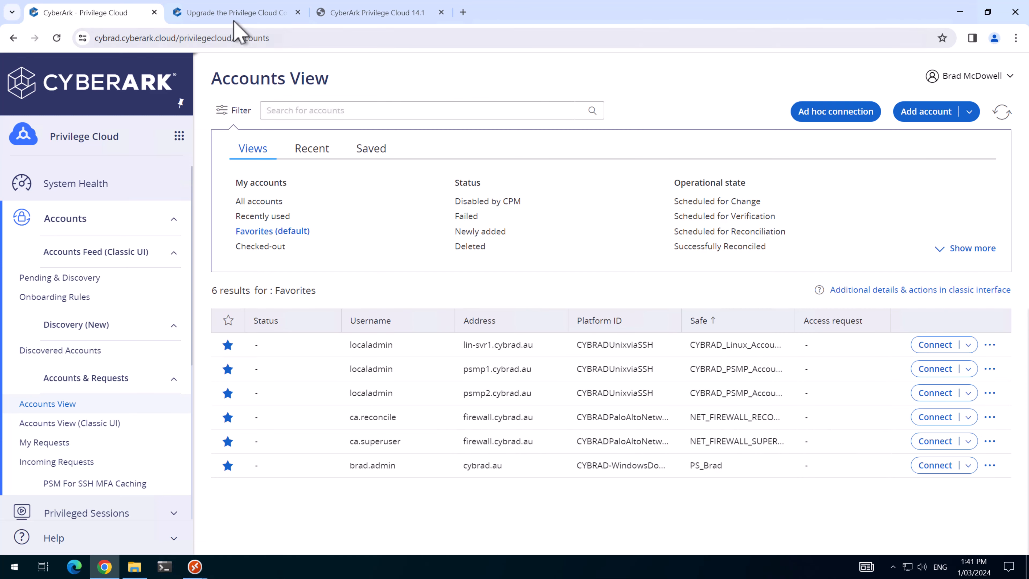
# Step: Read the Privilege Cloud Connector upgrade guide, then the Privilege Cloud 14.1 download page
pyautogui.click(231, 14)
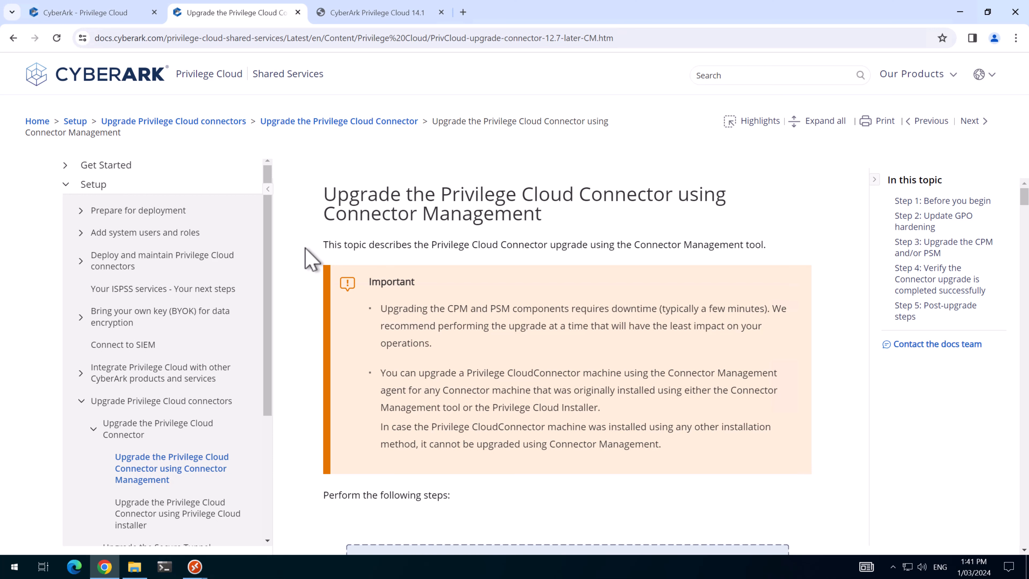
pyautogui.click(370, 15)
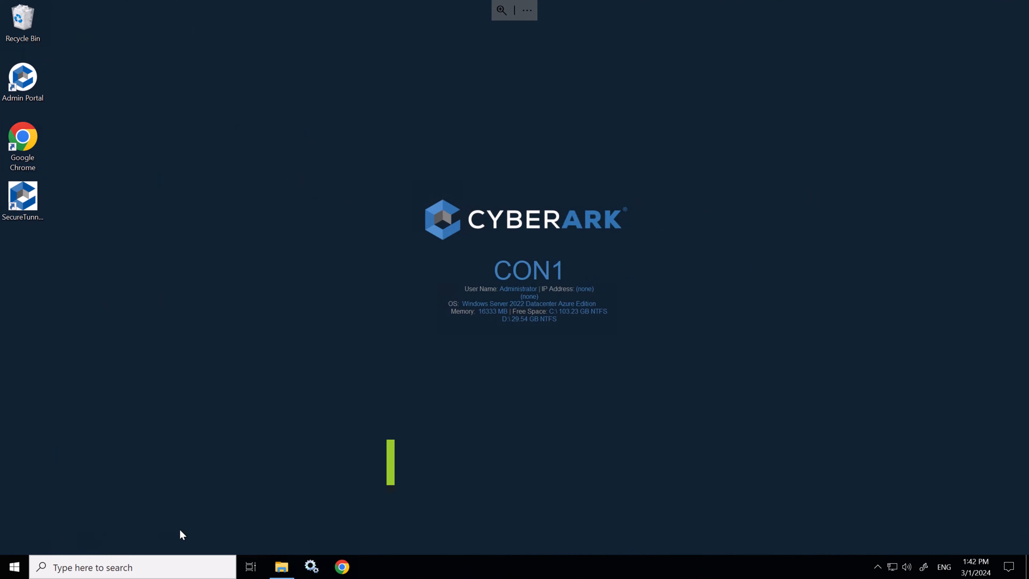
# Step: Open an administrator PowerShell from the C:\CyberArk\14.1 folder
pyautogui.click(283, 569)
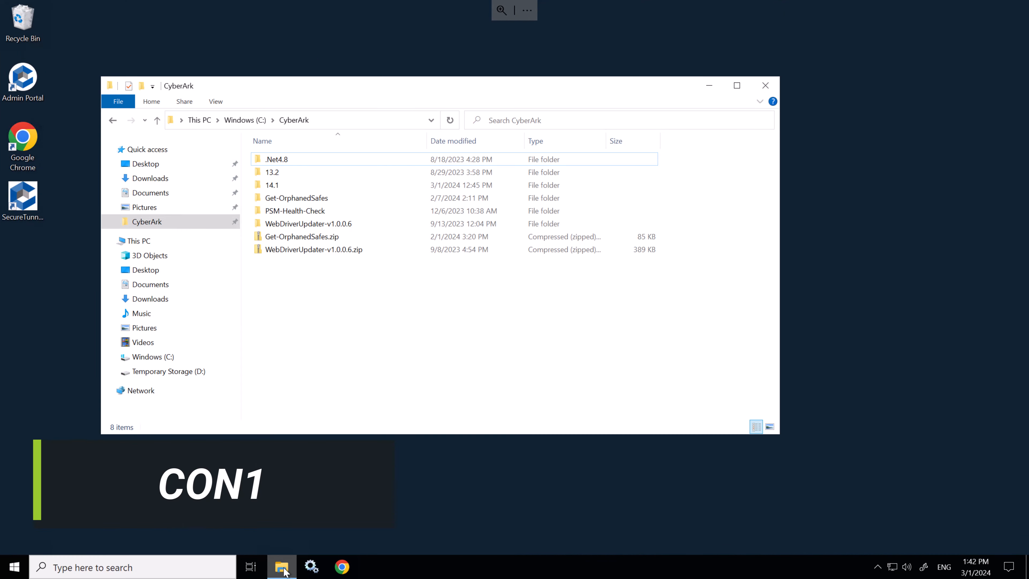
pyautogui.doubleClick(275, 185)
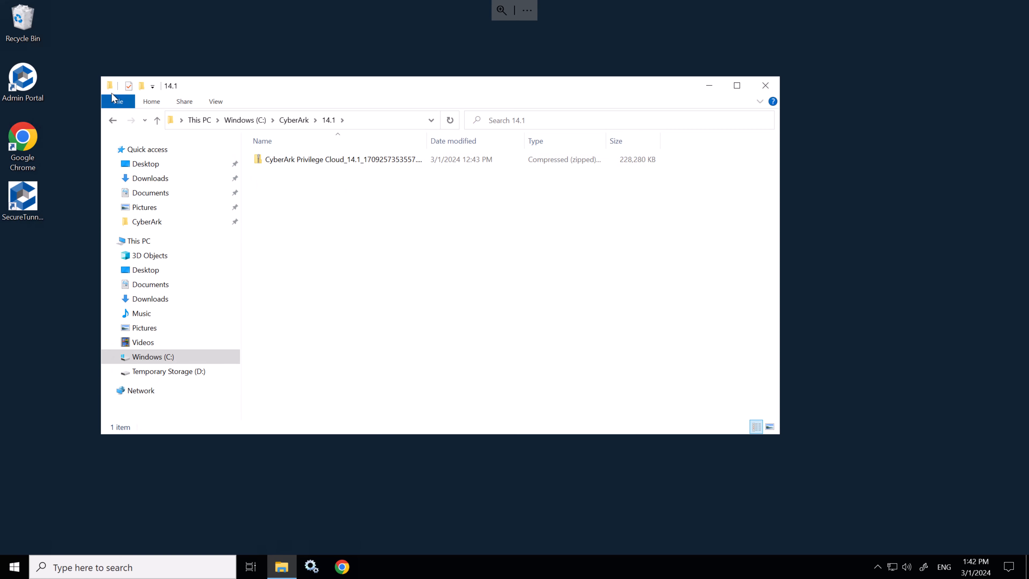
pyautogui.click(119, 103)
pyautogui.moveTo(211, 152)
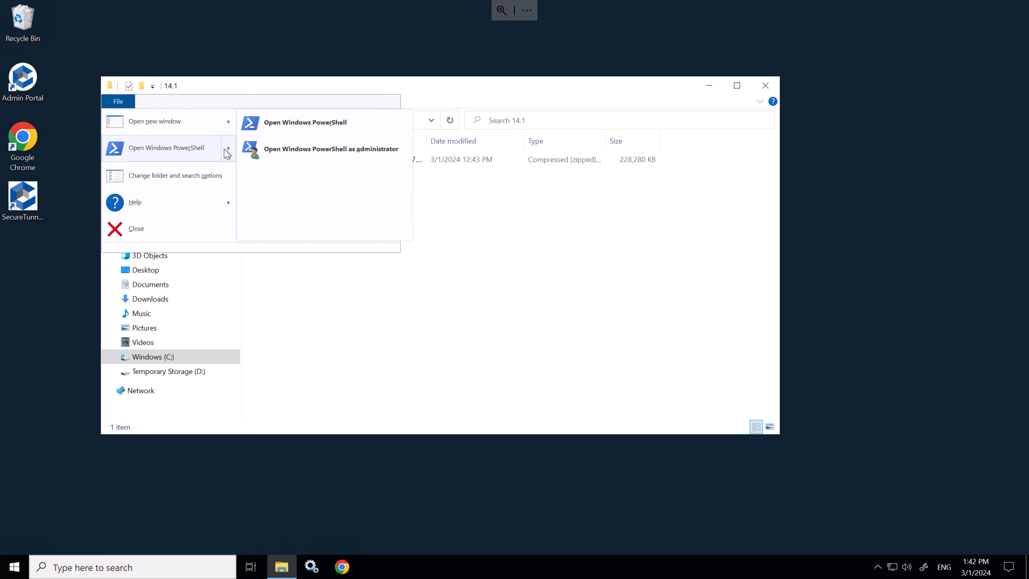
pyautogui.click(268, 150)
# Step: Run appwiz.cpl to review installed CyberArk component versions, then close Programs and Features
pyautogui.click(453, 359)
pyautogui.click(390, 225)
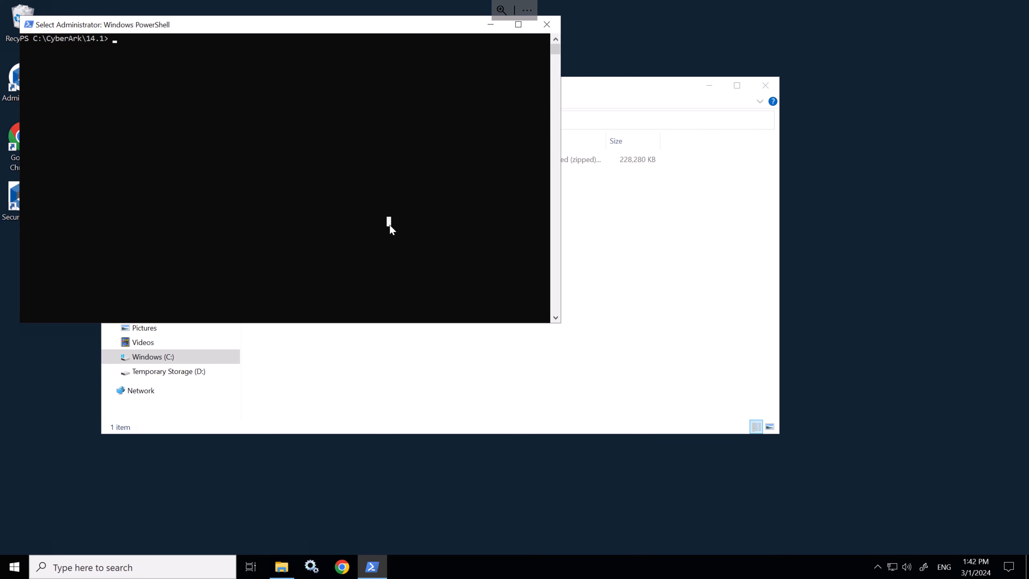
pyautogui.write('appwiz.cpl')
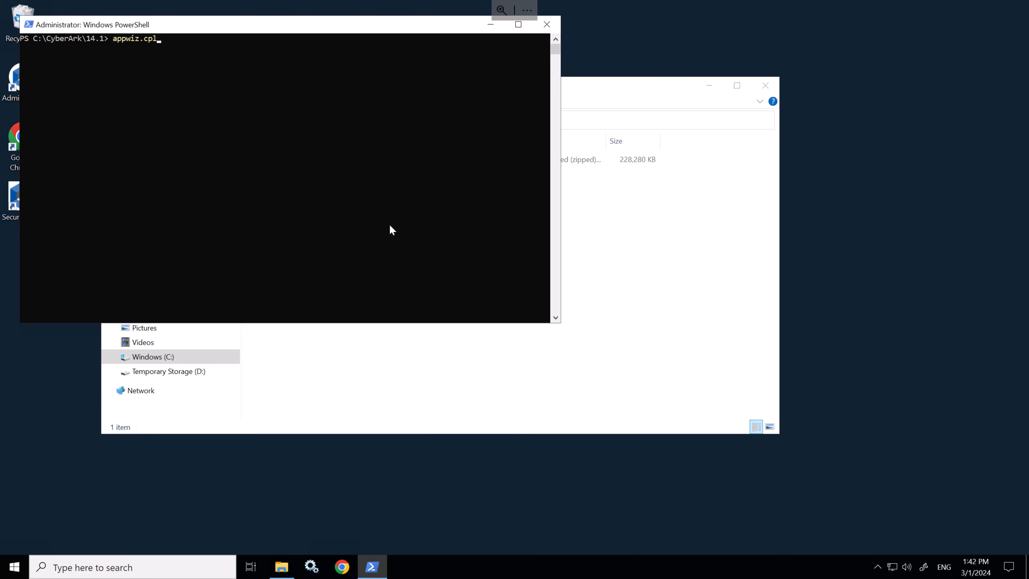
pyautogui.press('Return')
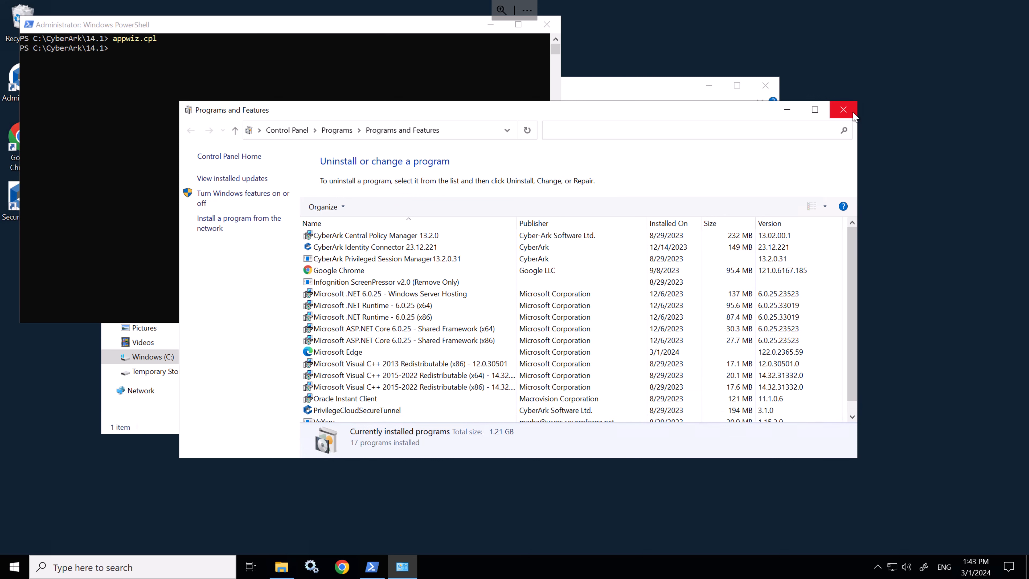
pyautogui.click(843, 110)
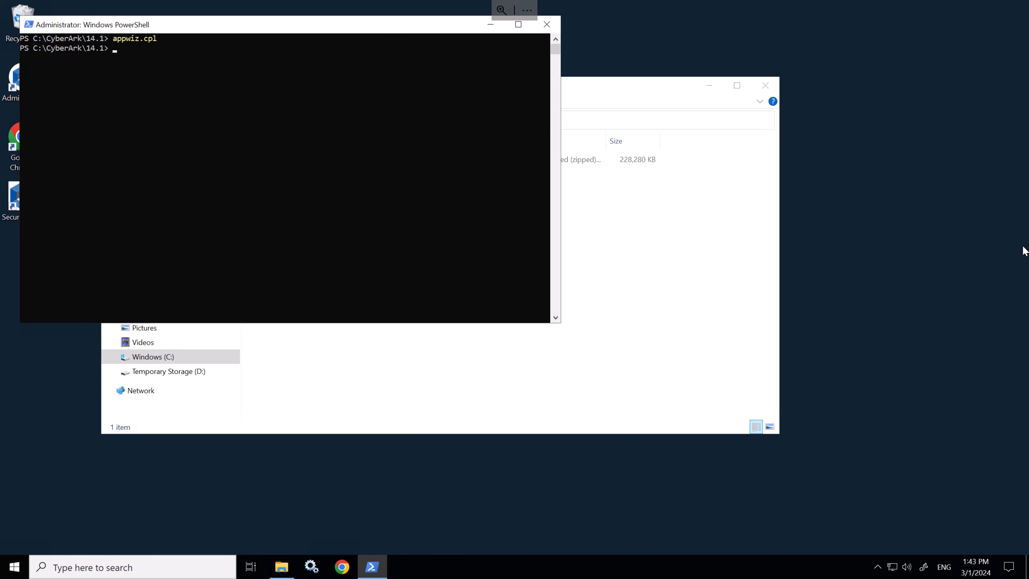
pyautogui.click(172, 159)
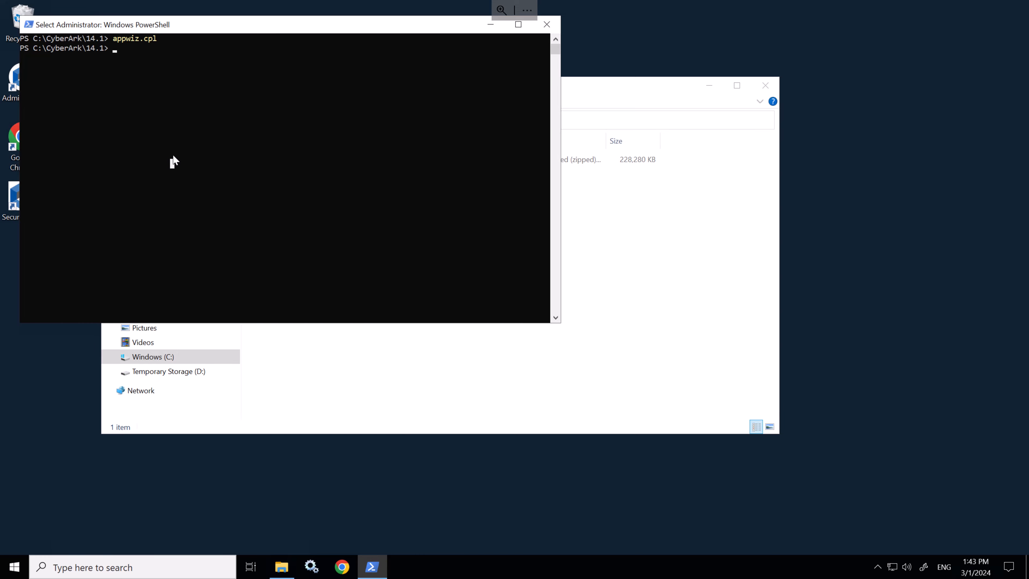
# Step: Run gpresult to save C:\CyberArk\PolicyBeforeUpgrade.html and confirm the report exists
pyautogui.press('Escape')
pyautogui.rightClick(189, 156)
pyautogui.press('Return')
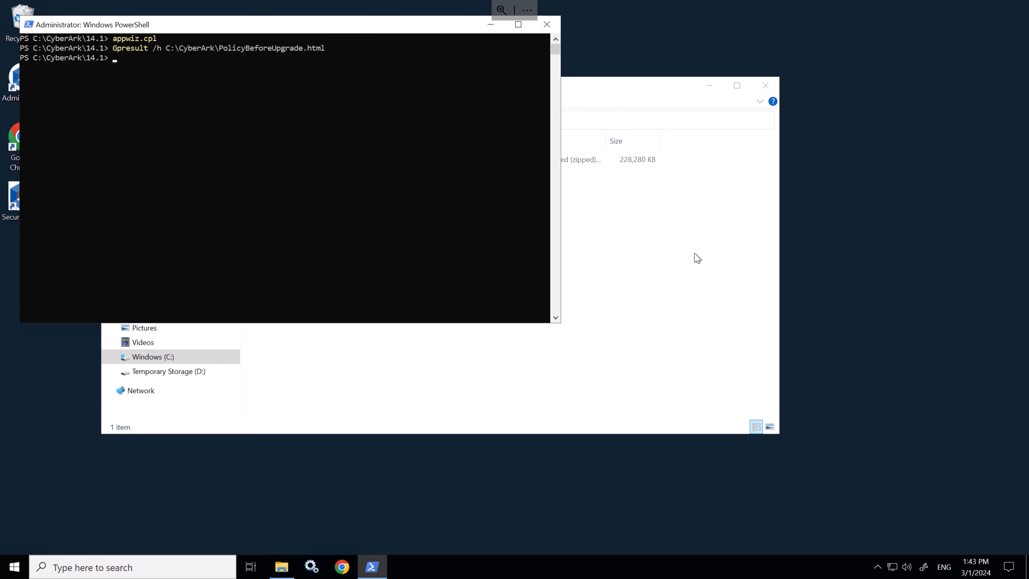
pyautogui.click(679, 249)
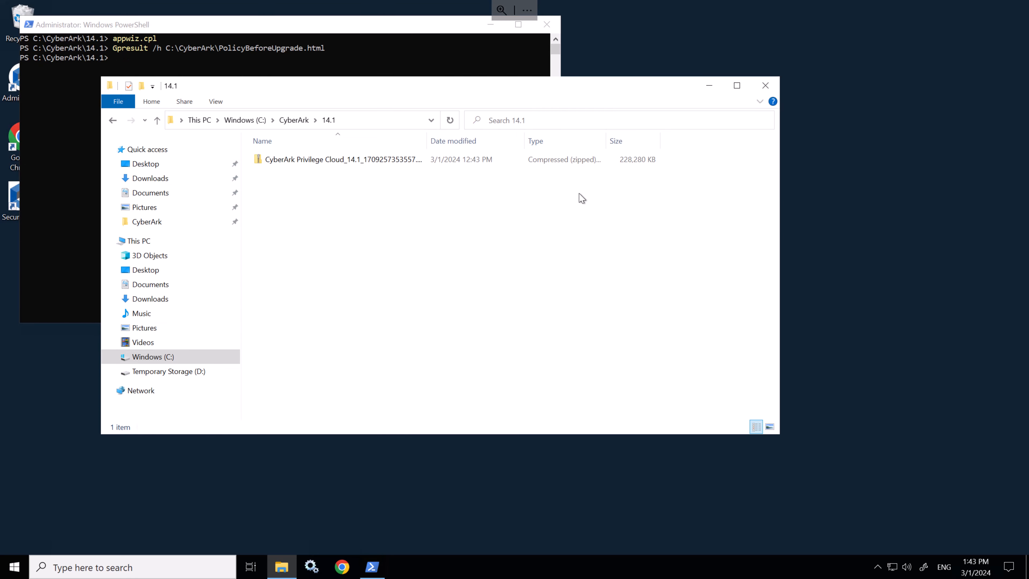
pyautogui.click(290, 120)
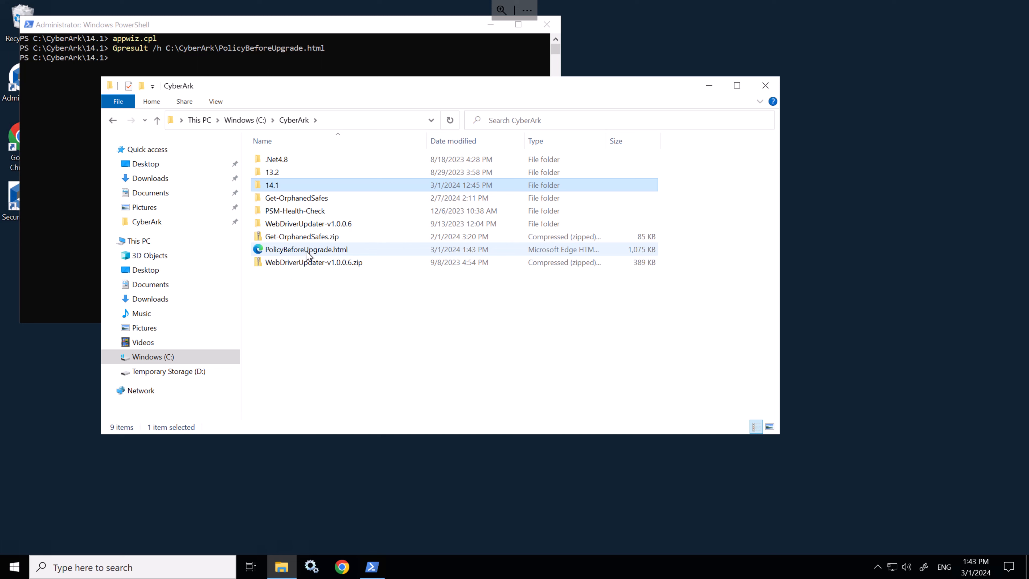
pyautogui.click(320, 253)
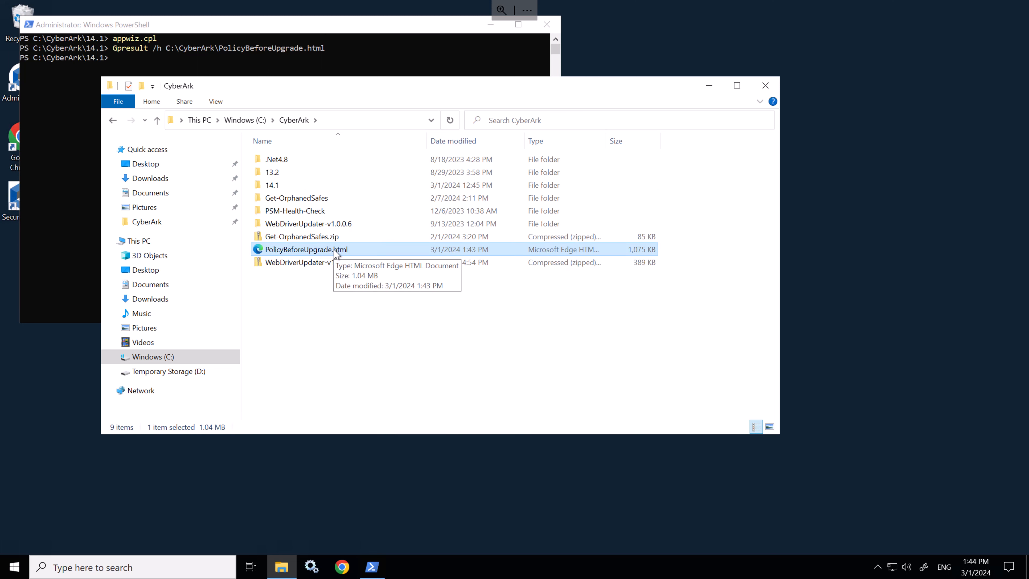
# Step: Copy PSMHardening.ps1, PSMConfigureAppLocker.ps1 and PSMConfigureAppLocker.xml from Program Files (x86)\CyberArk\PSM\Hardening
pyautogui.click(245, 120)
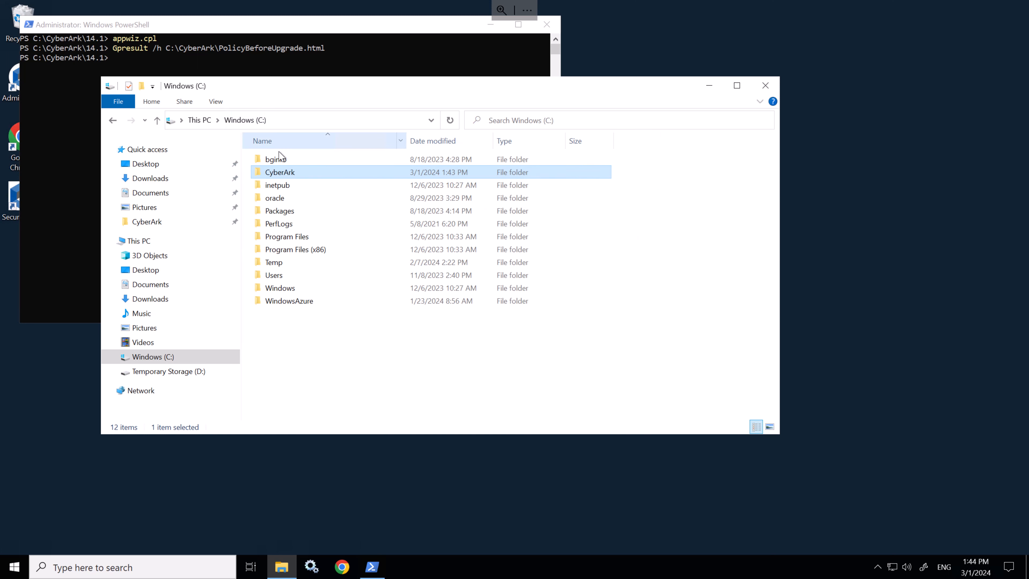
pyautogui.doubleClick(295, 251)
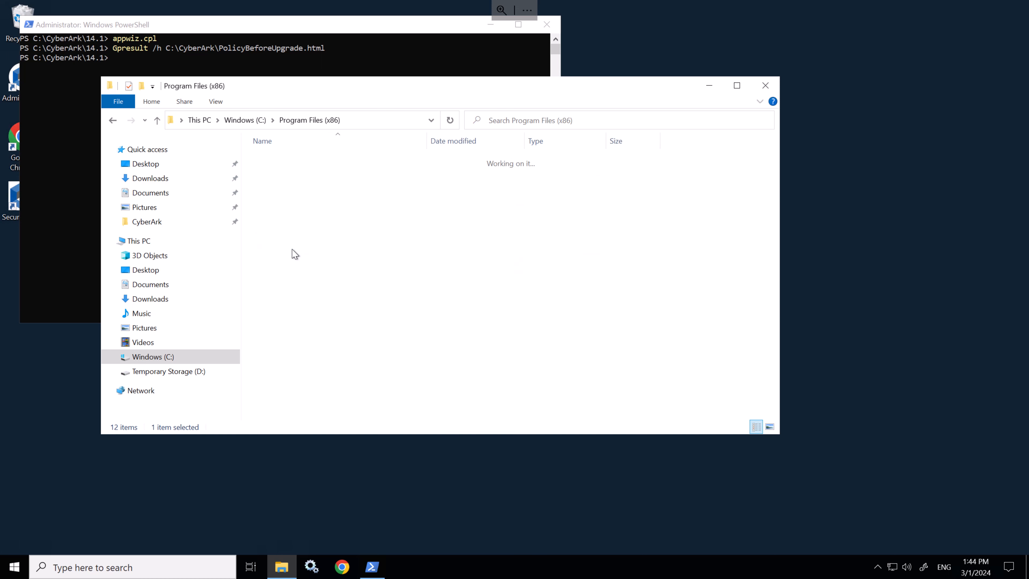
pyautogui.click(288, 173)
pyautogui.doubleClick(288, 174)
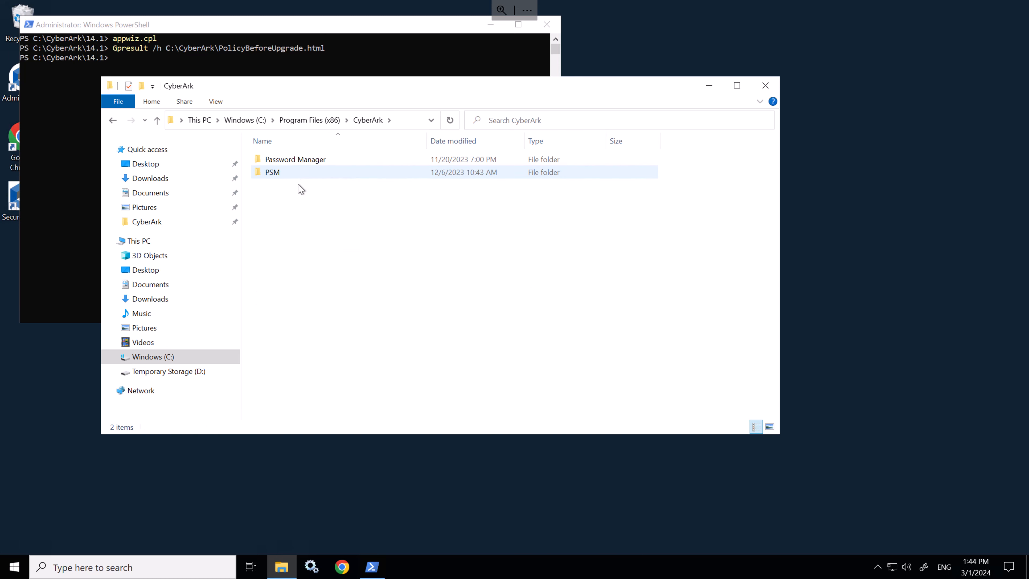
pyautogui.doubleClick(284, 174)
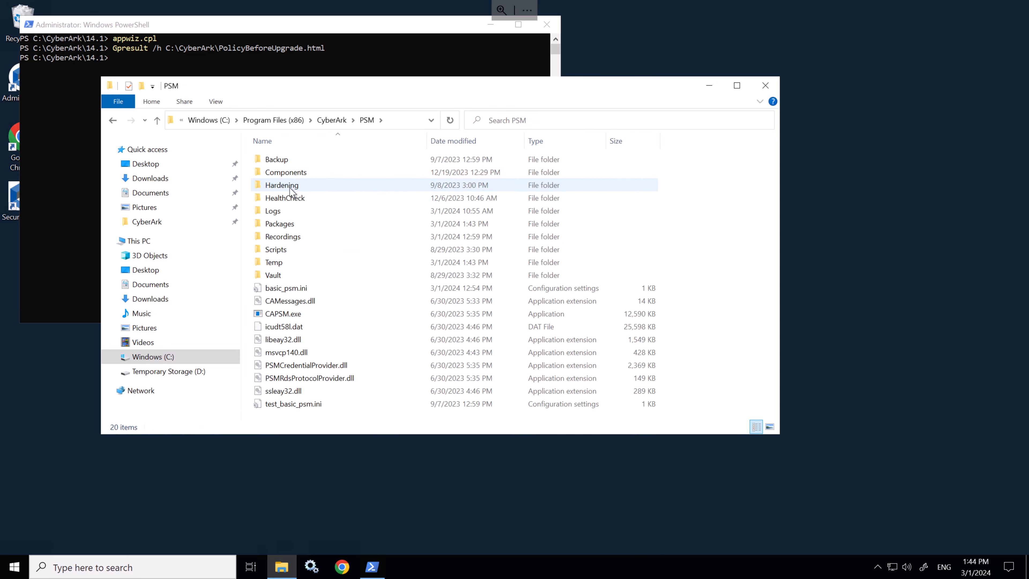
pyautogui.doubleClick(282, 185)
pyautogui.click(323, 302)
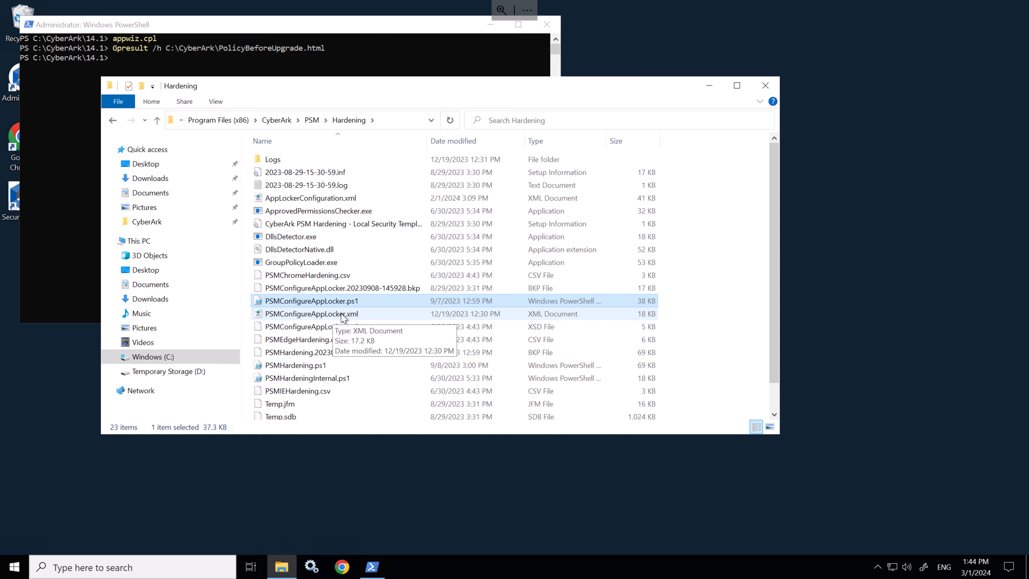
pyautogui.keyDown('ctrl'); pyautogui.click(342, 316); pyautogui.keyUp('ctrl')
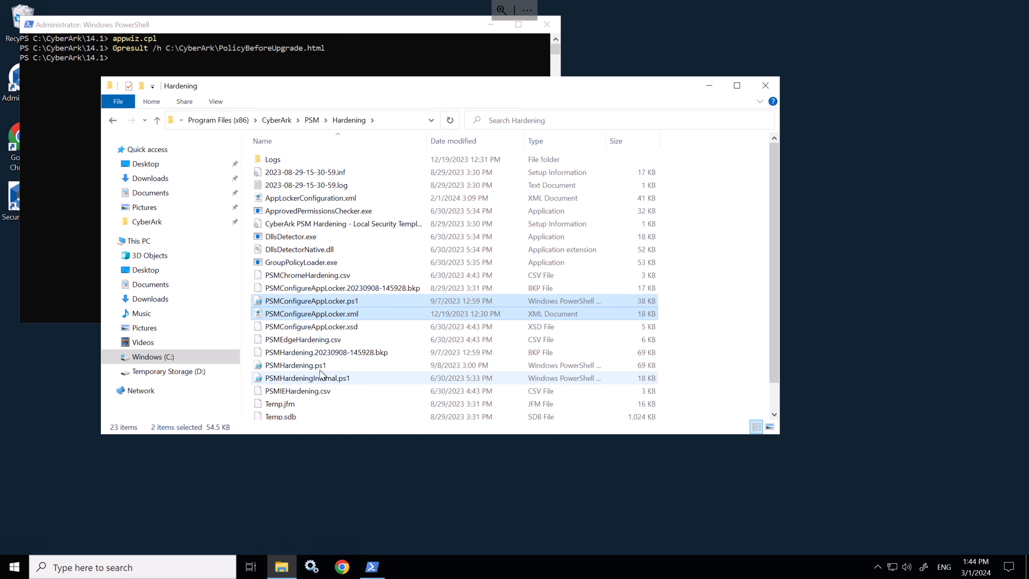
pyautogui.keyDown('ctrl'); pyautogui.click(322, 365); pyautogui.keyUp('ctrl')
pyautogui.rightClick(323, 365)
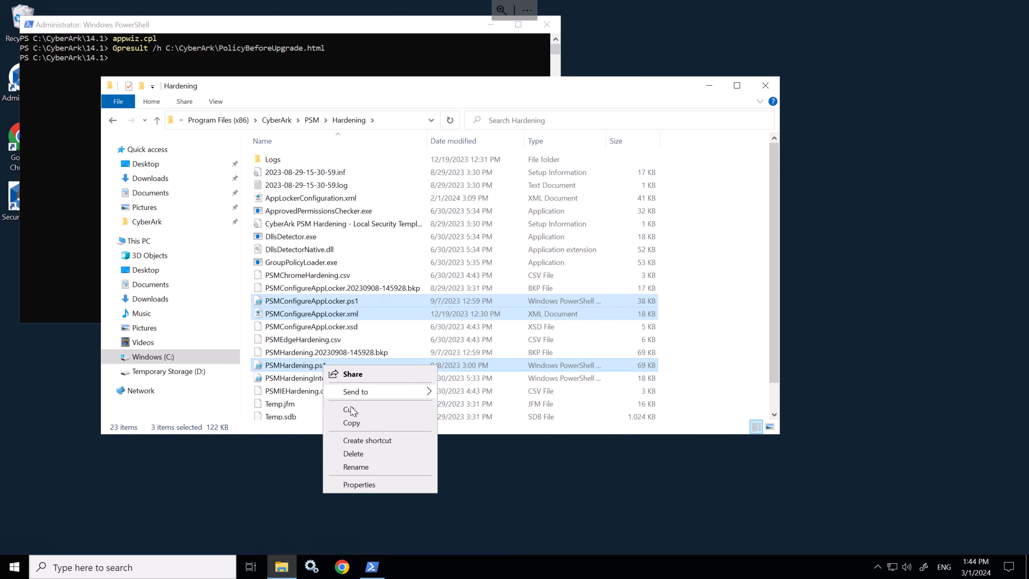
pyautogui.click(352, 422)
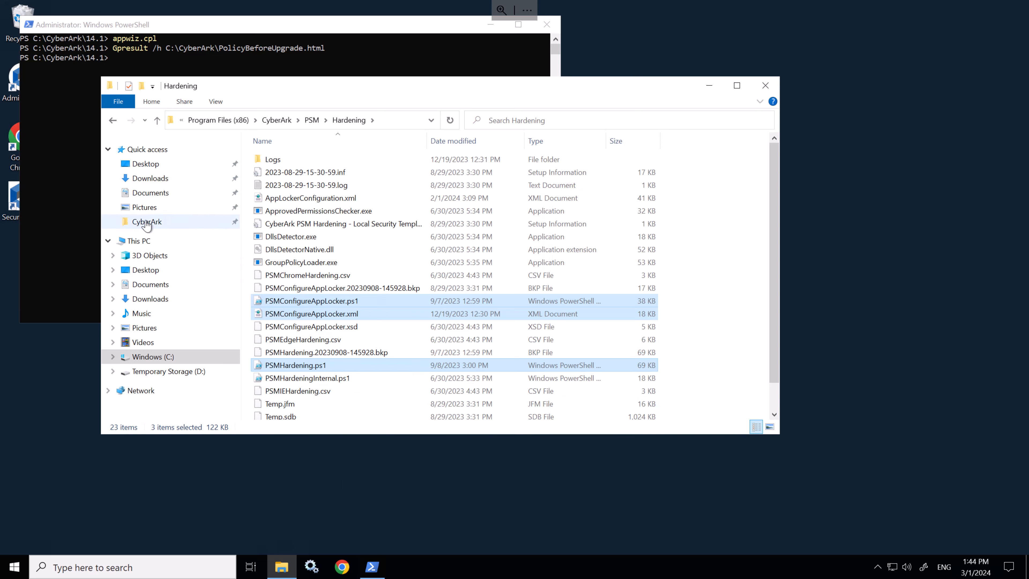
pyautogui.click(146, 223)
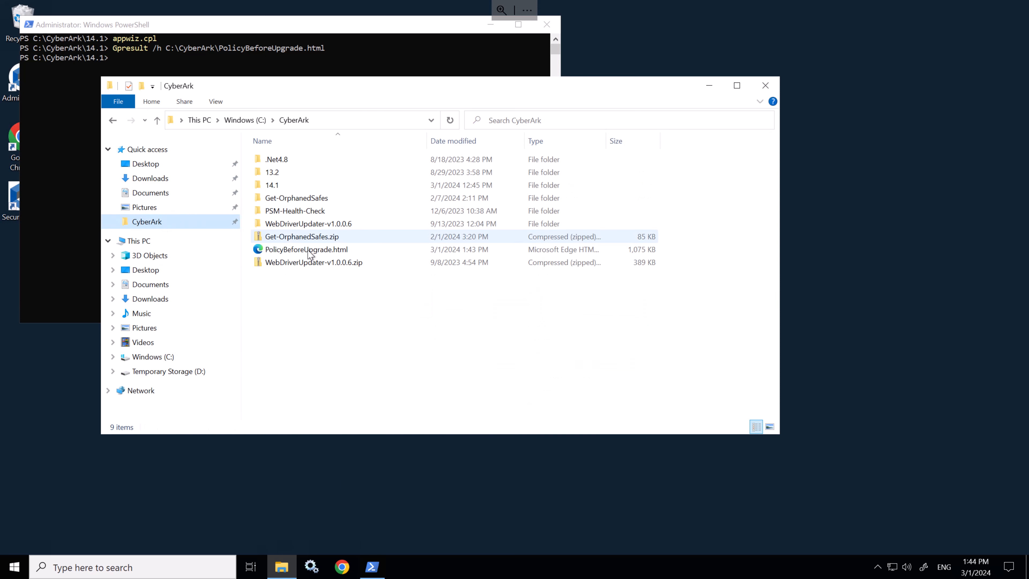
# Step: Paste the three hardening files into the 14.1 folder and extract the 14.1 package into its own folder
pyautogui.doubleClick(271, 184)
pyautogui.rightClick(331, 254)
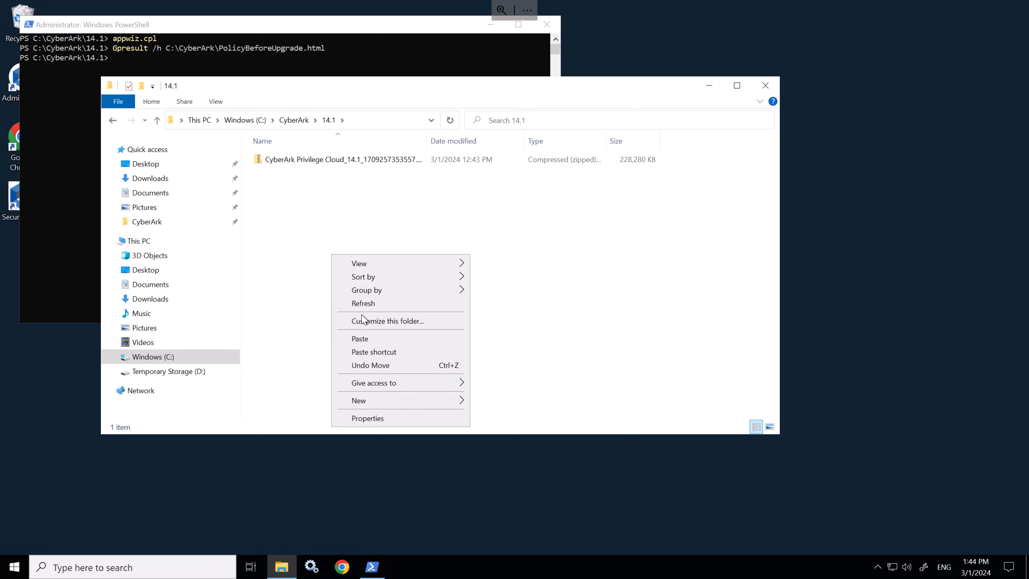
pyautogui.click(359, 339)
pyautogui.rightClick(347, 158)
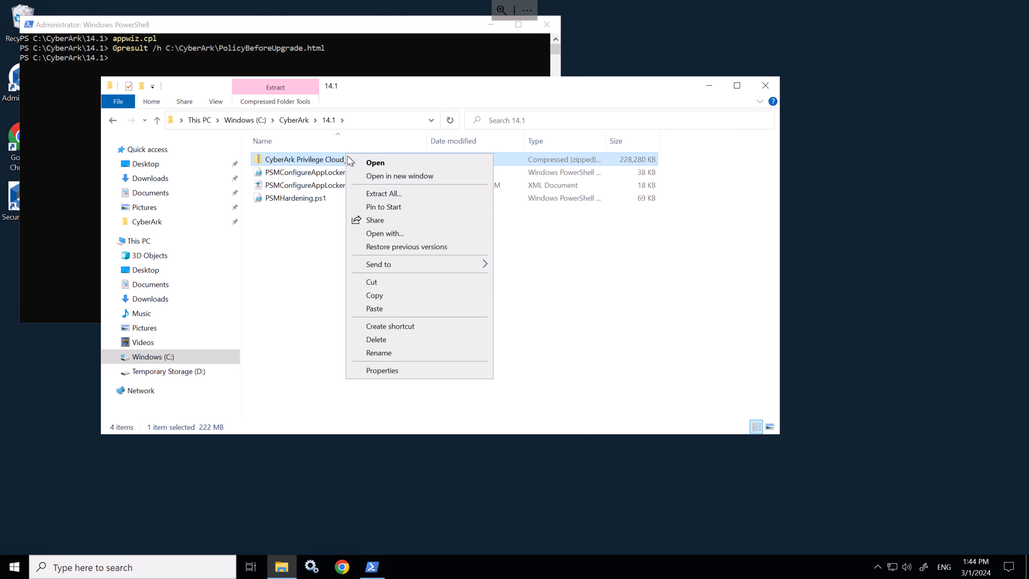
pyautogui.click(371, 192)
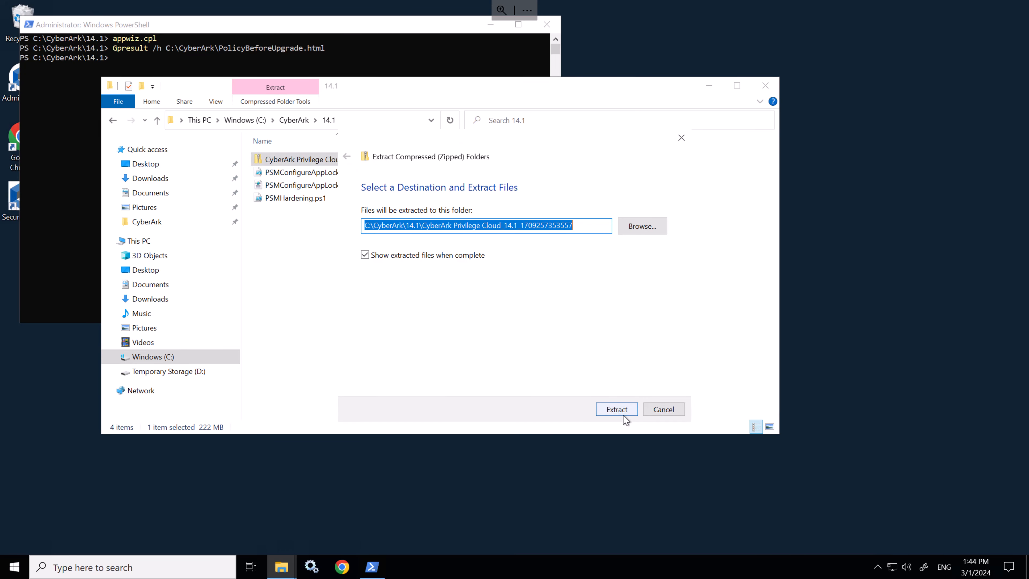
pyautogui.click(616, 410)
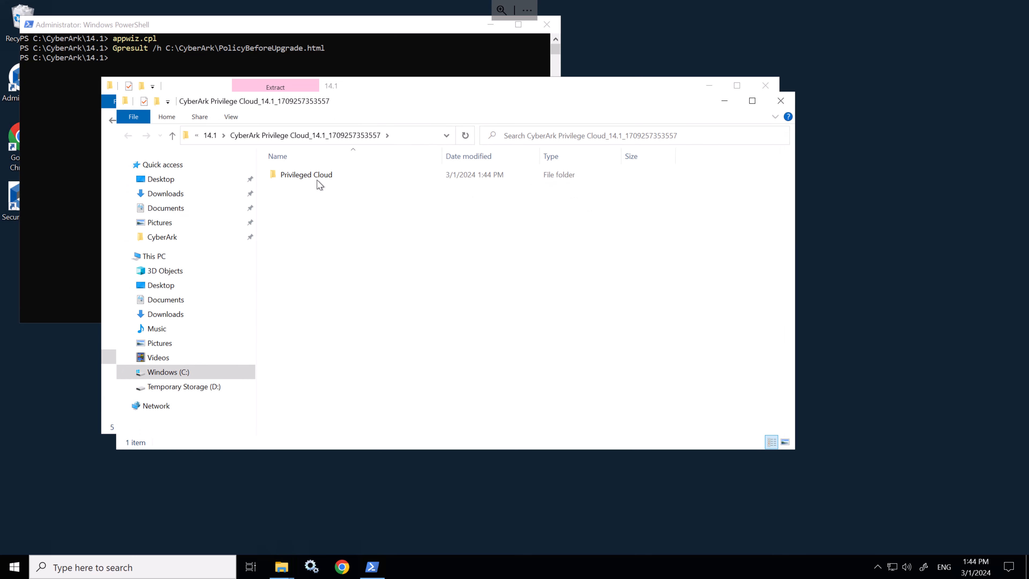
# Step: Copy the Unified Hardening GPO zip from Privileged Cloud > GPO to \\dc1\c$\Install\14.1
pyautogui.doubleClick(318, 175)
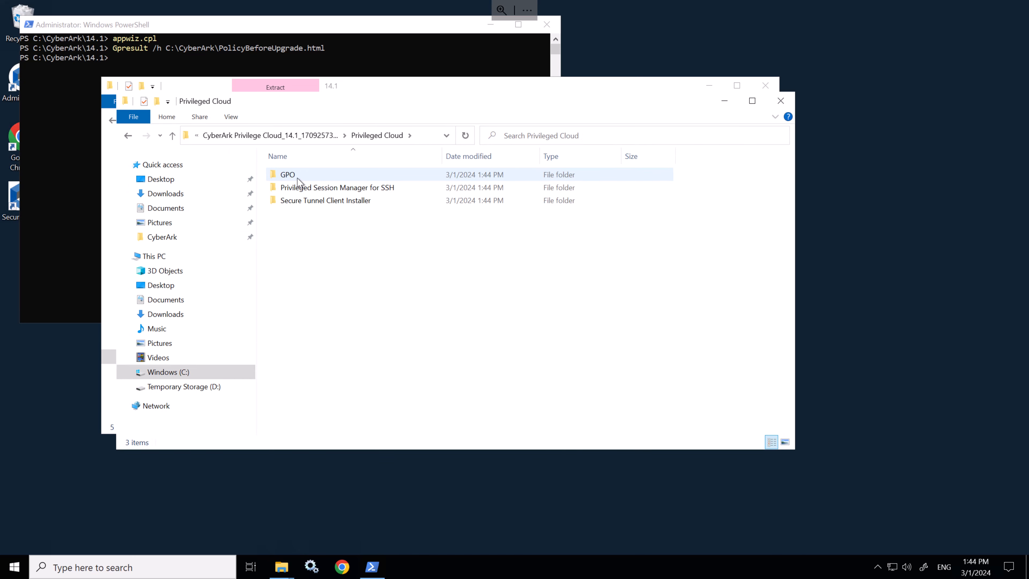
pyautogui.doubleClick(297, 177)
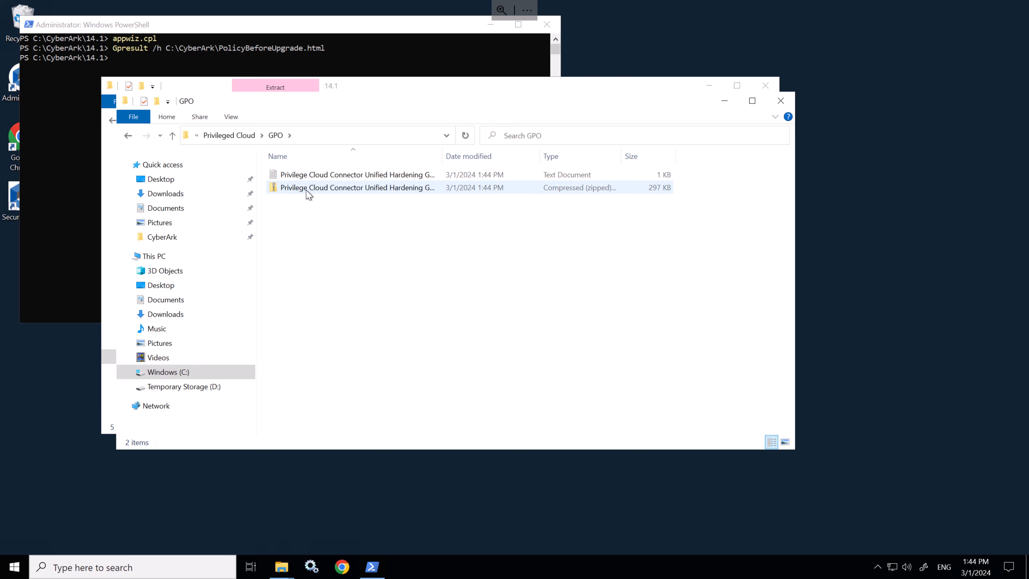
pyautogui.click(318, 190)
pyautogui.rightClick(318, 188)
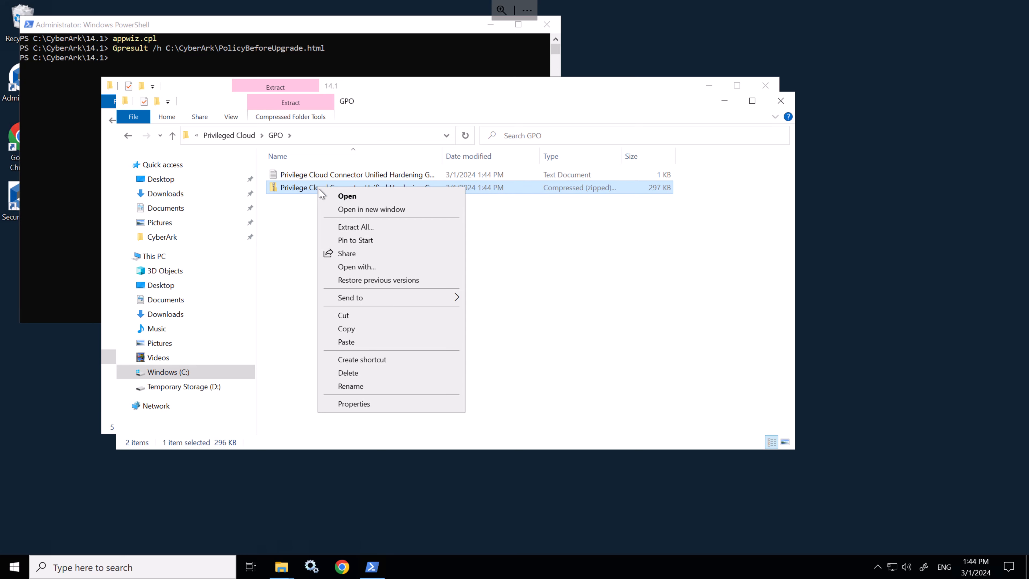
pyautogui.click(365, 333)
pyautogui.click(349, 137)
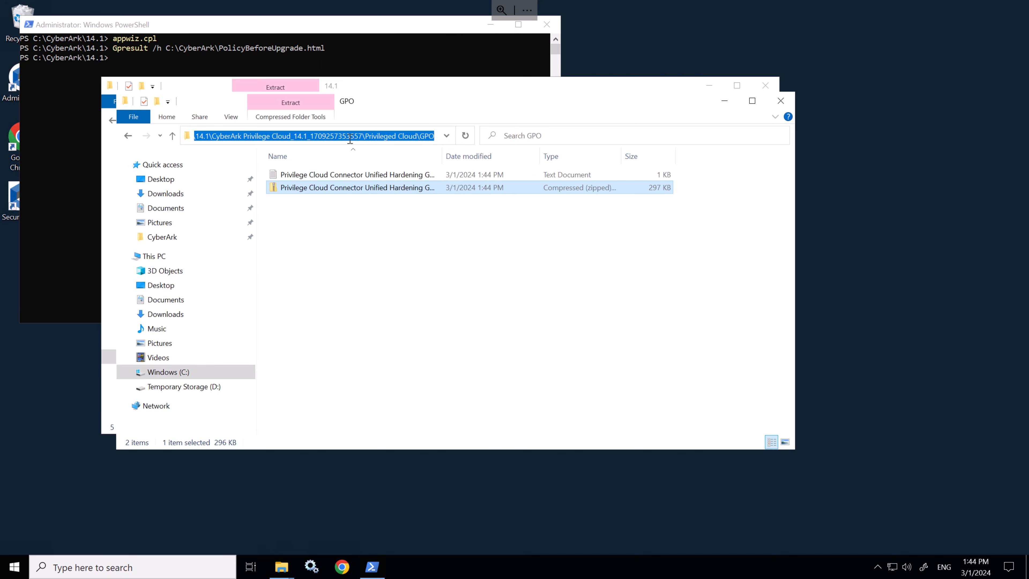
pyautogui.write('\\d')
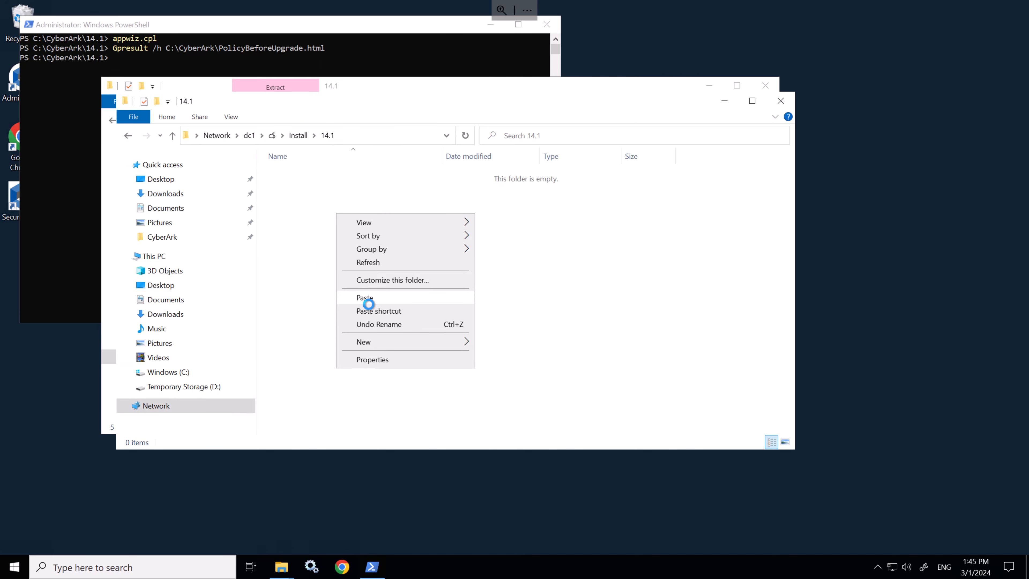
pyautogui.click(366, 301)
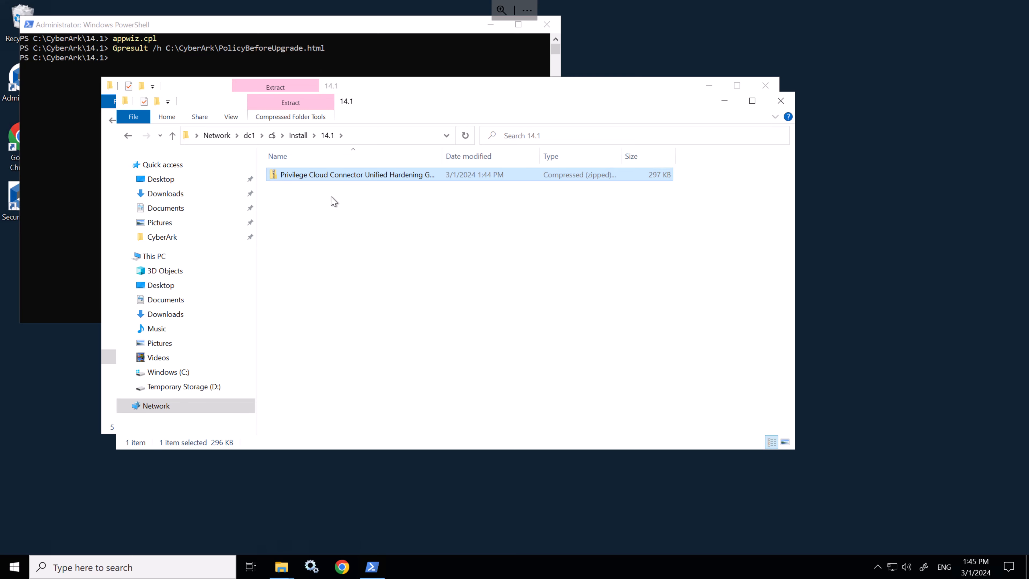
# Step: Extract the Unified Hardening GPO-V2.2.0 zip into its own folder and close all Explorer windows
pyautogui.rightClick(340, 178)
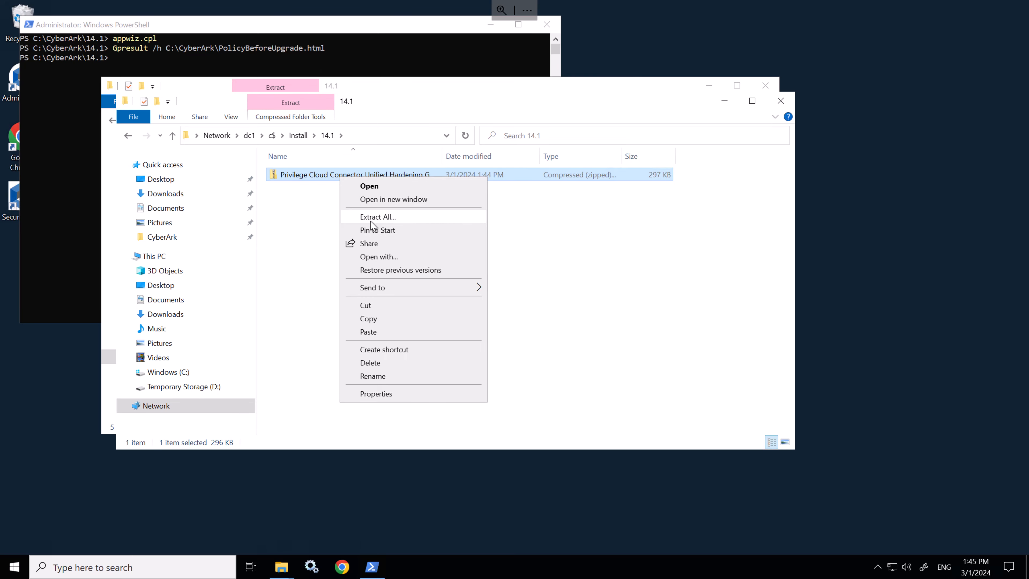
pyautogui.click(372, 218)
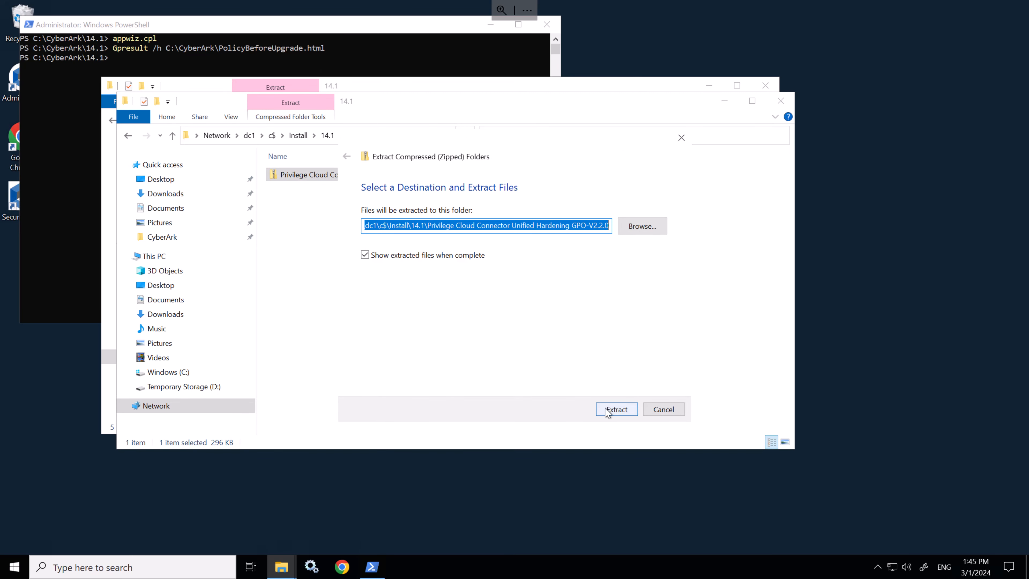
pyautogui.click(608, 410)
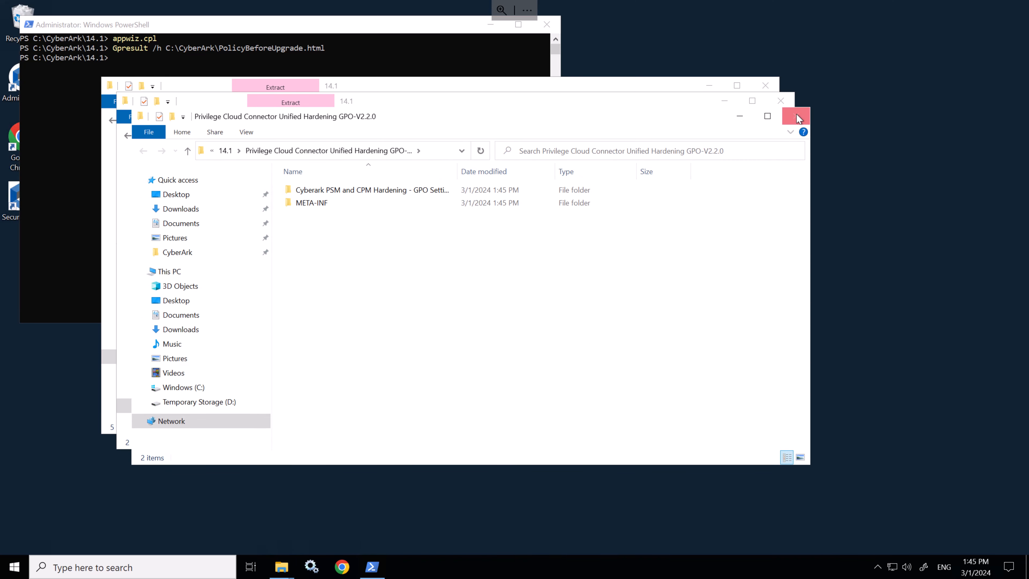
pyautogui.click(796, 116)
pyautogui.click(781, 100)
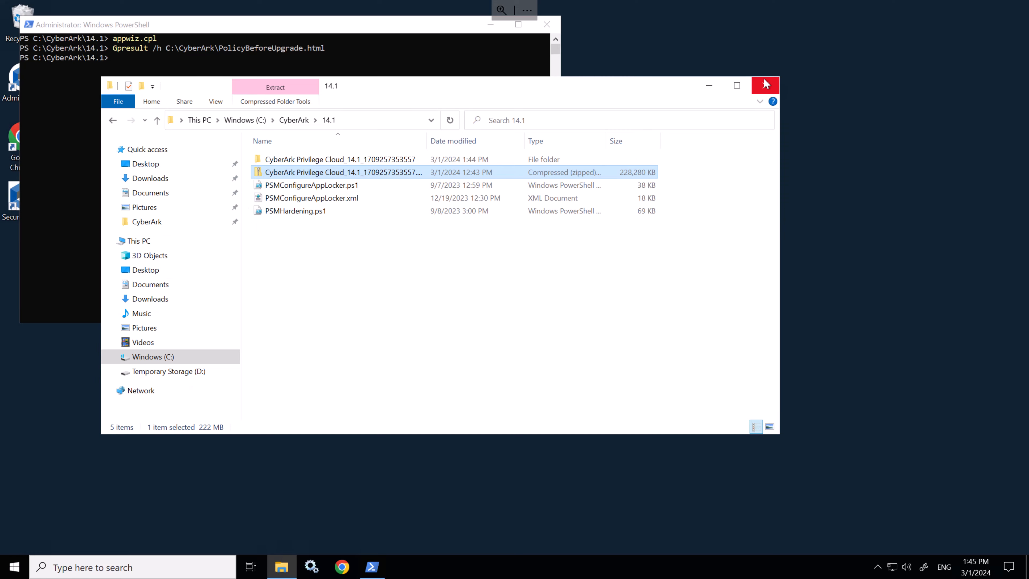
pyautogui.click(765, 85)
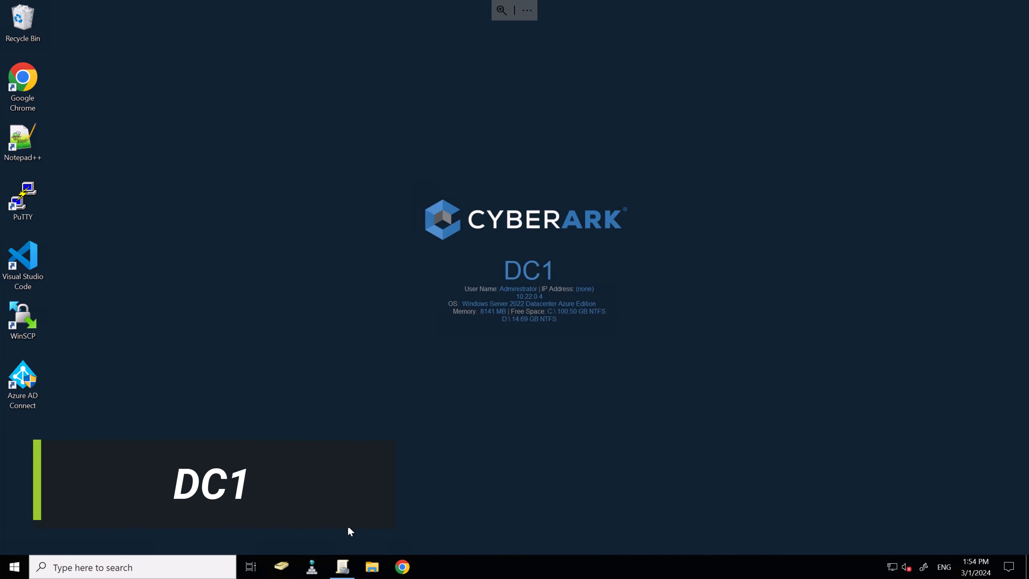
# Step: Expand Servers and select the CyberArk Servers OU with its linked CyberArk Hardening 2.1.2 GPO
pyautogui.click(342, 566)
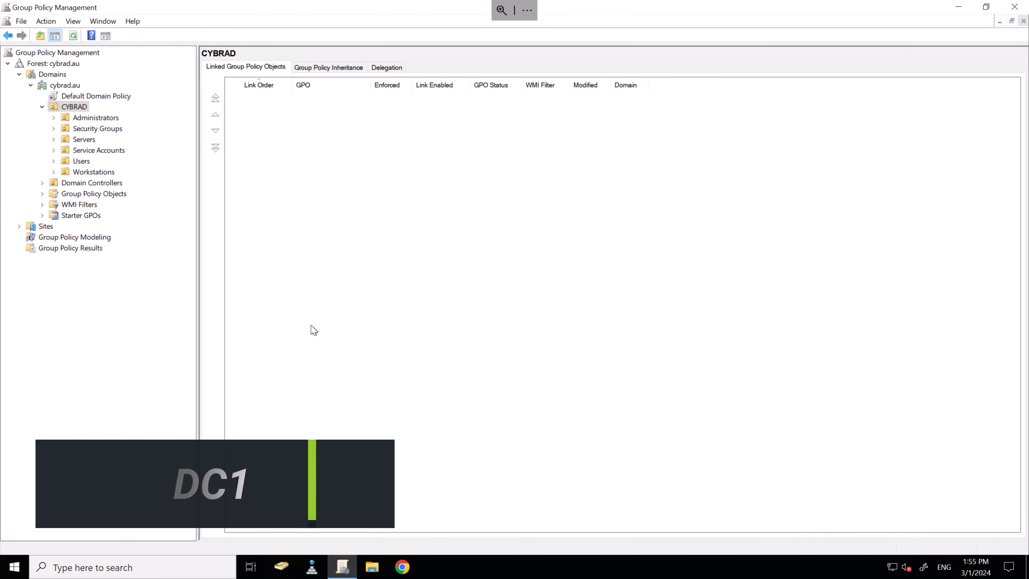
pyautogui.click(54, 139)
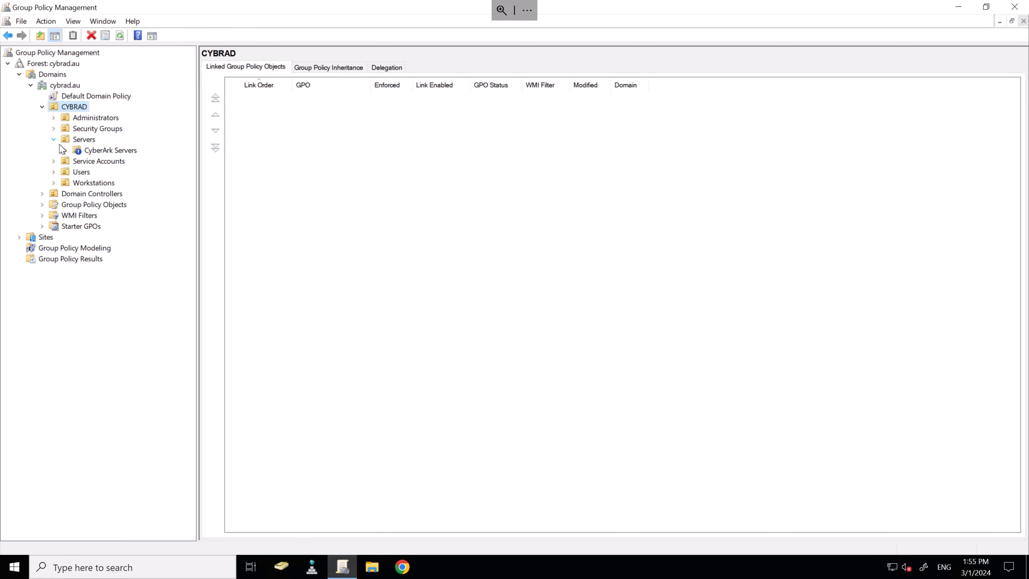
pyautogui.click(66, 151)
pyautogui.click(104, 153)
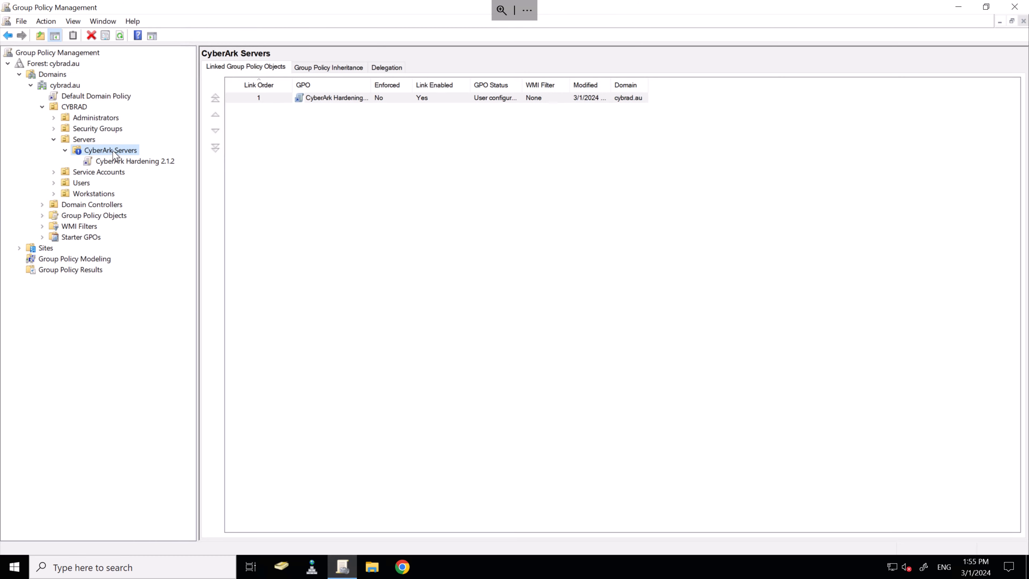
pyautogui.rightClick(115, 156)
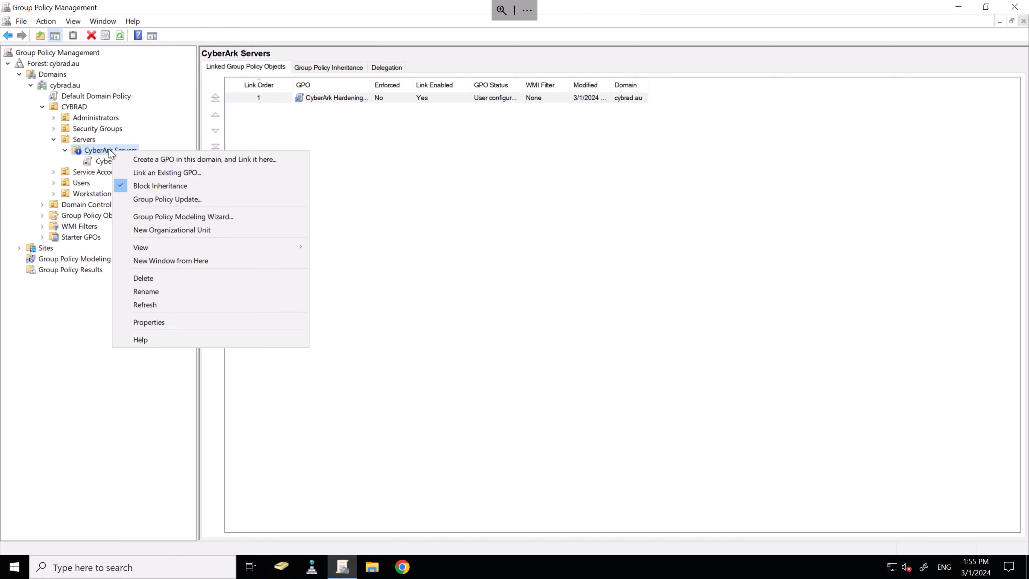
# Step: Create a GPO 'CyberArk Hardening 2.2.0' linked to CyberArk Servers and select it under Group Policy Objects
pyautogui.click(149, 159)
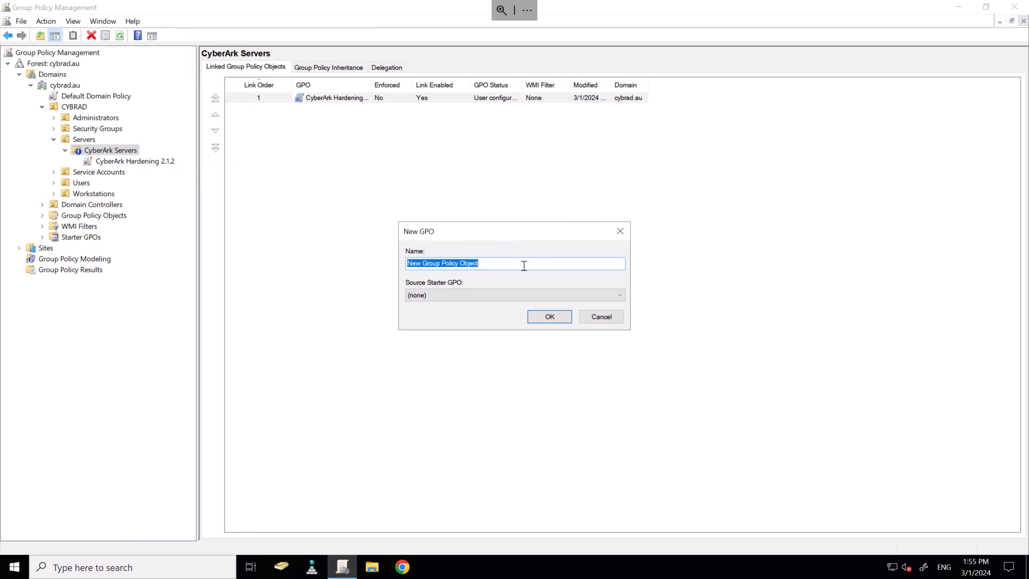
pyautogui.hotkey('ctrl', 'v')
pyautogui.click(549, 317)
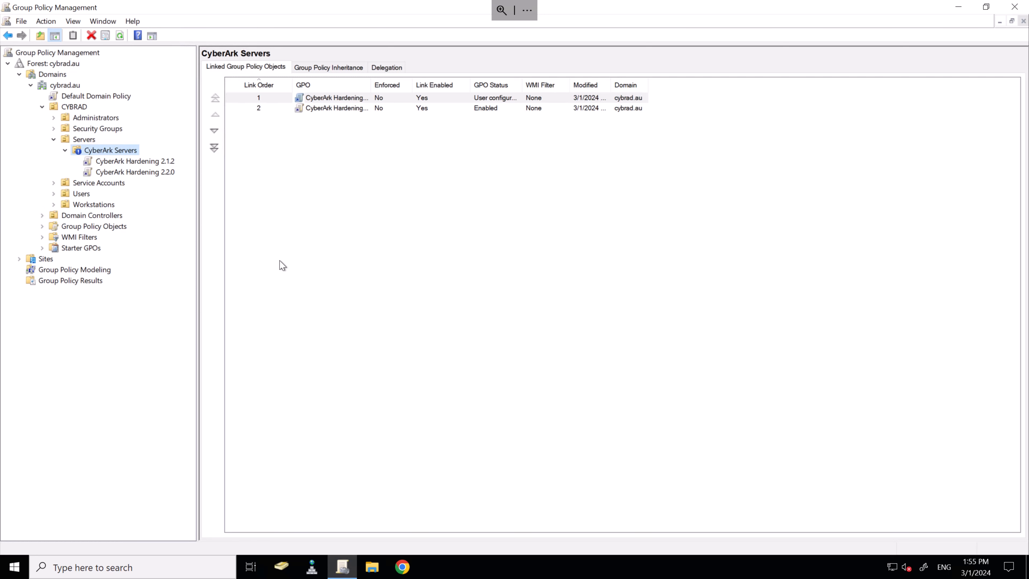
pyautogui.click(42, 227)
pyautogui.click(80, 250)
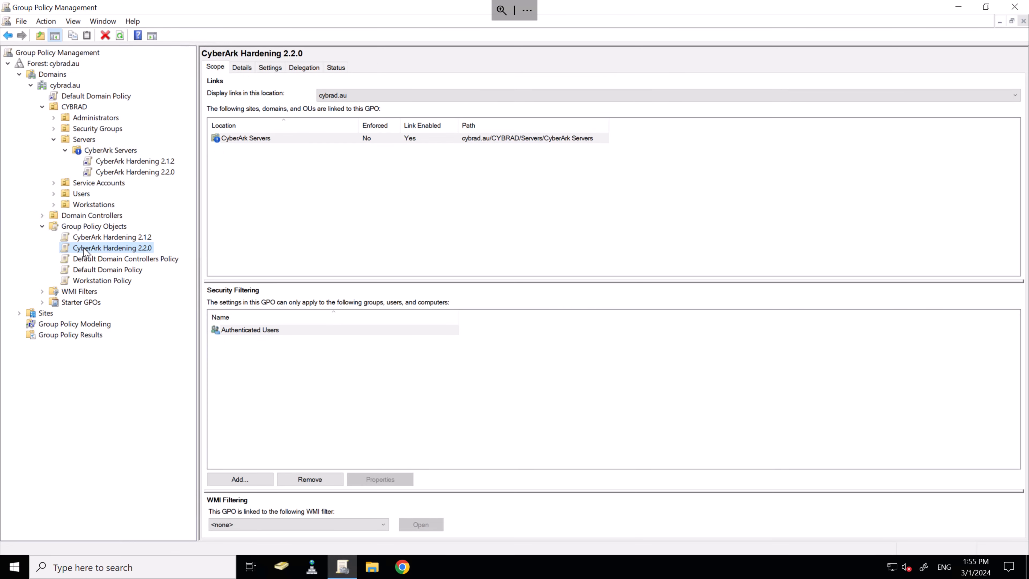
# Step: Start Import Settings on CyberArk Hardening 2.2.0, choosing the 'Cyberark PSM and CPM Hardening - GPO Settings' backup folder
pyautogui.rightClick(84, 251)
pyautogui.click(126, 314)
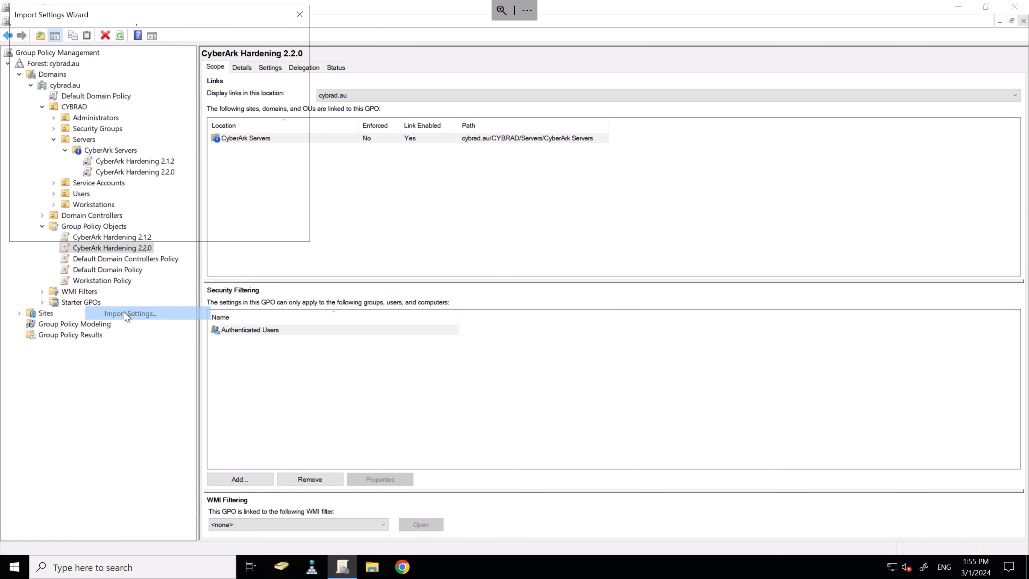
pyautogui.click(177, 229)
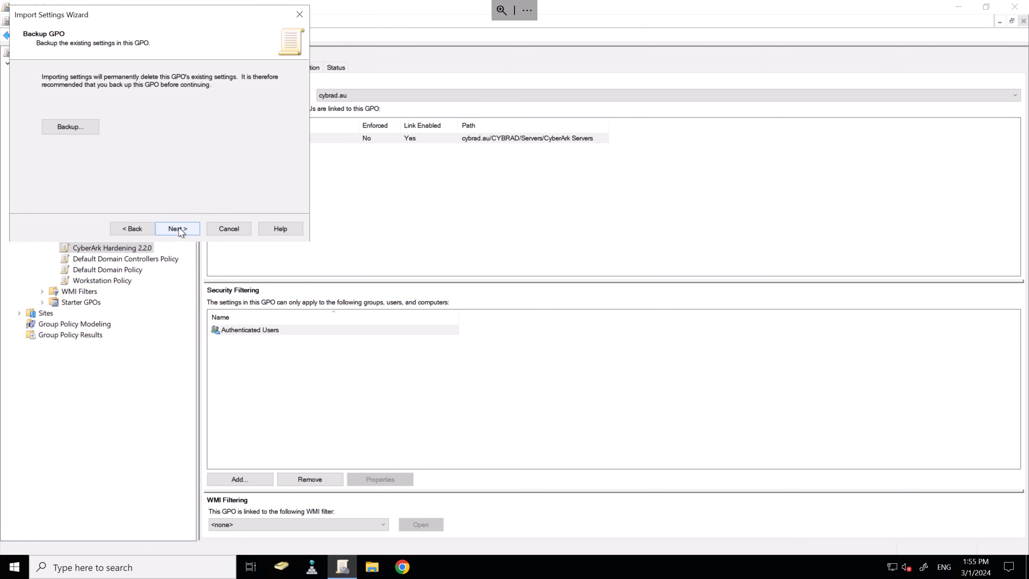
pyautogui.click(179, 228)
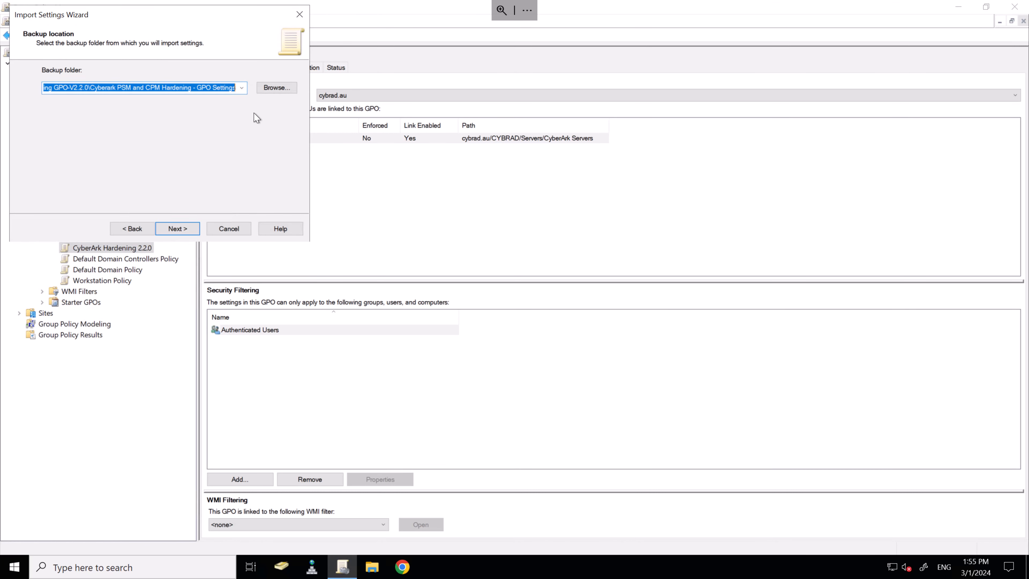
pyautogui.click(270, 90)
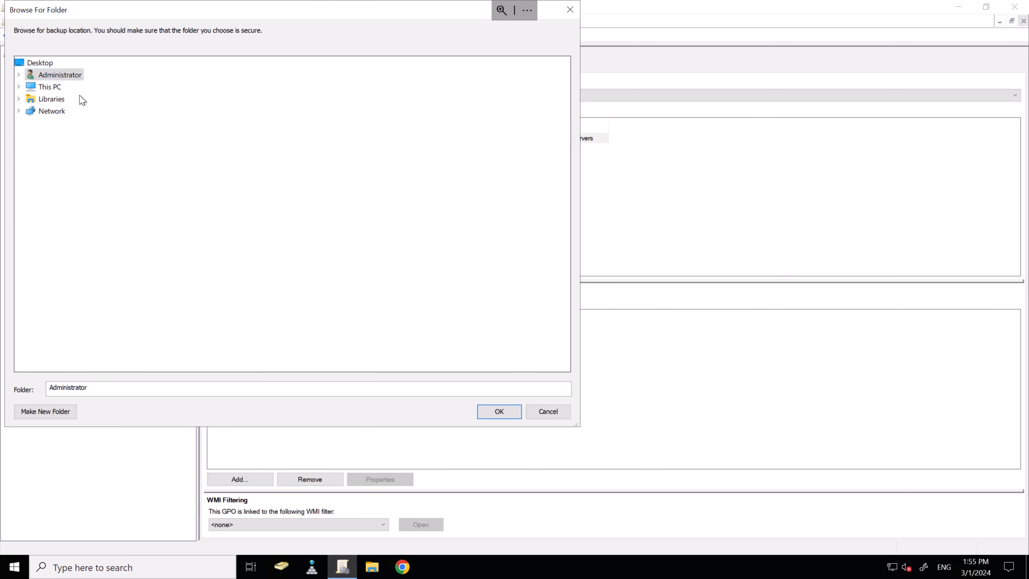
pyautogui.click(18, 87)
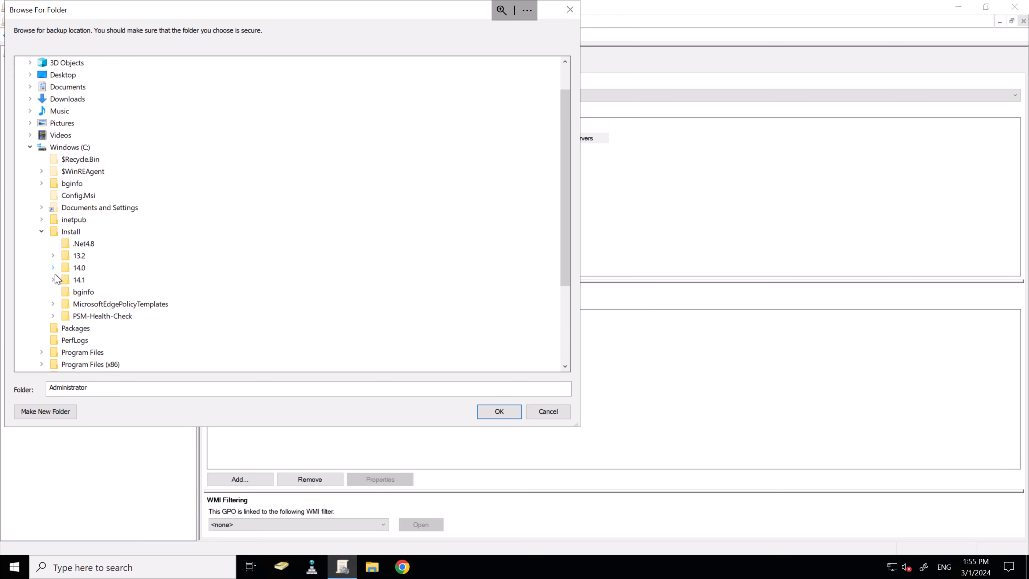
pyautogui.click(53, 279)
pyautogui.click(65, 292)
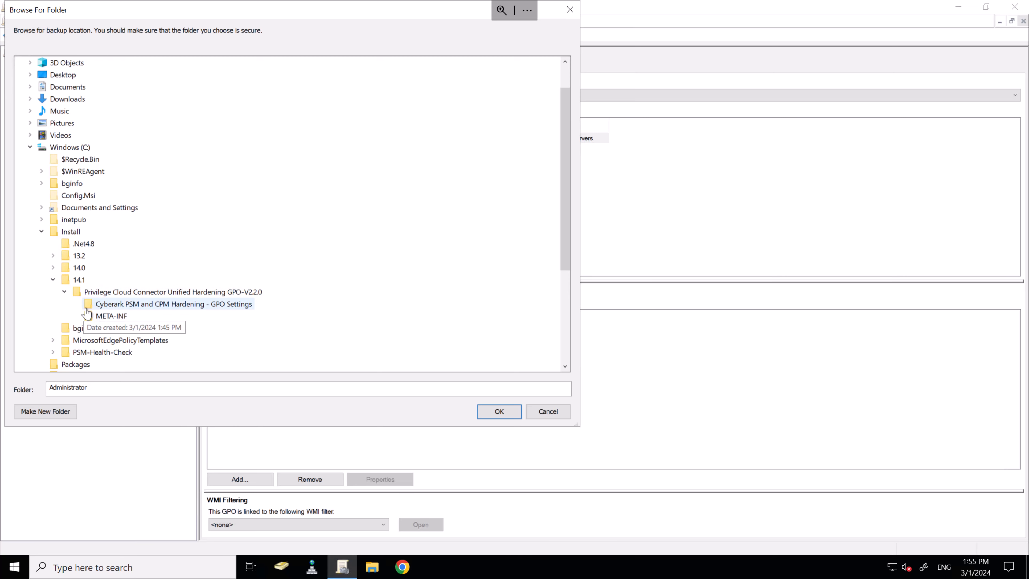
pyautogui.click(104, 304)
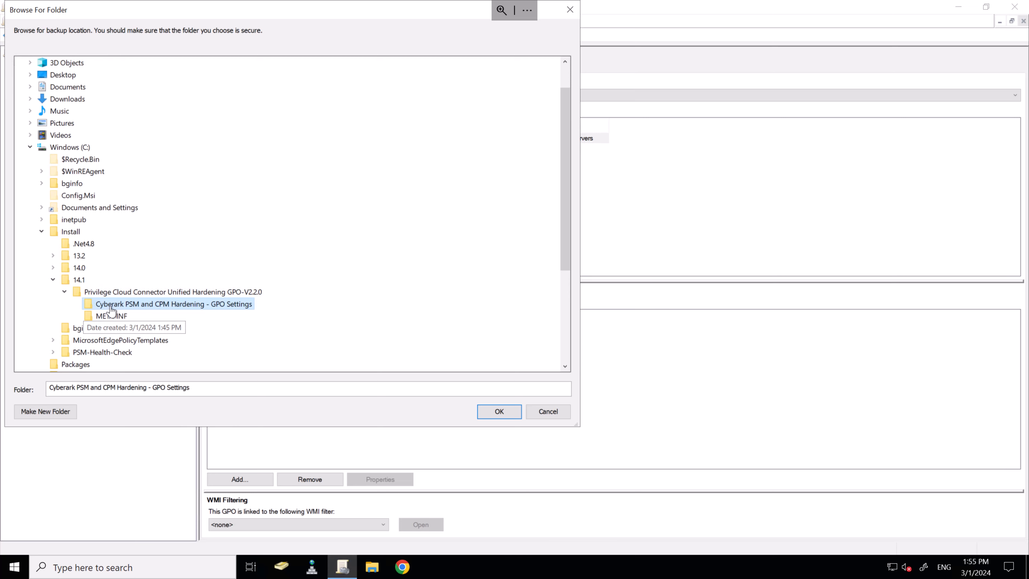
pyautogui.click(503, 417)
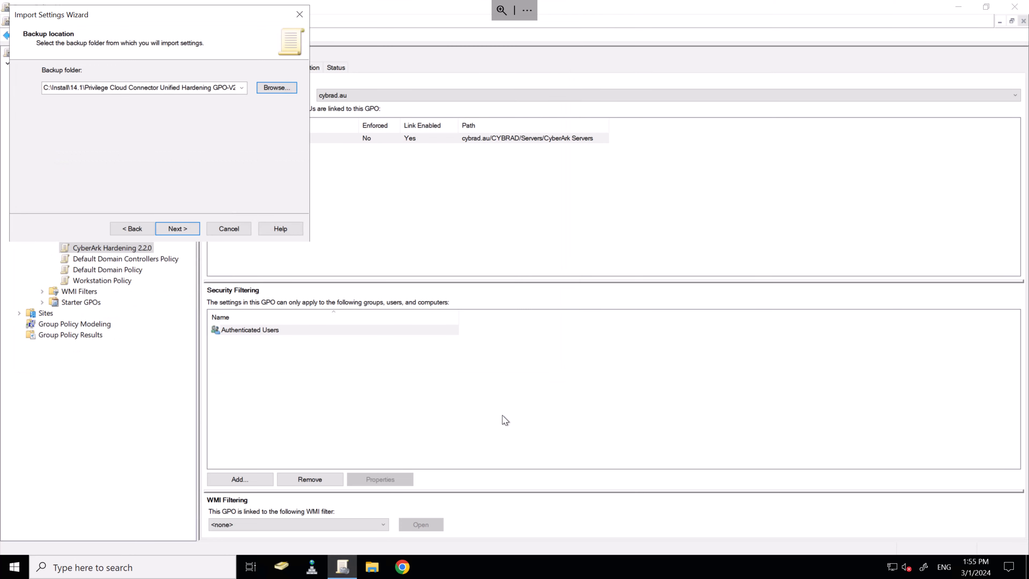
# Step: Accept the listed backed-up GPO, run the import and close the Succeeded result
pyautogui.click(195, 230)
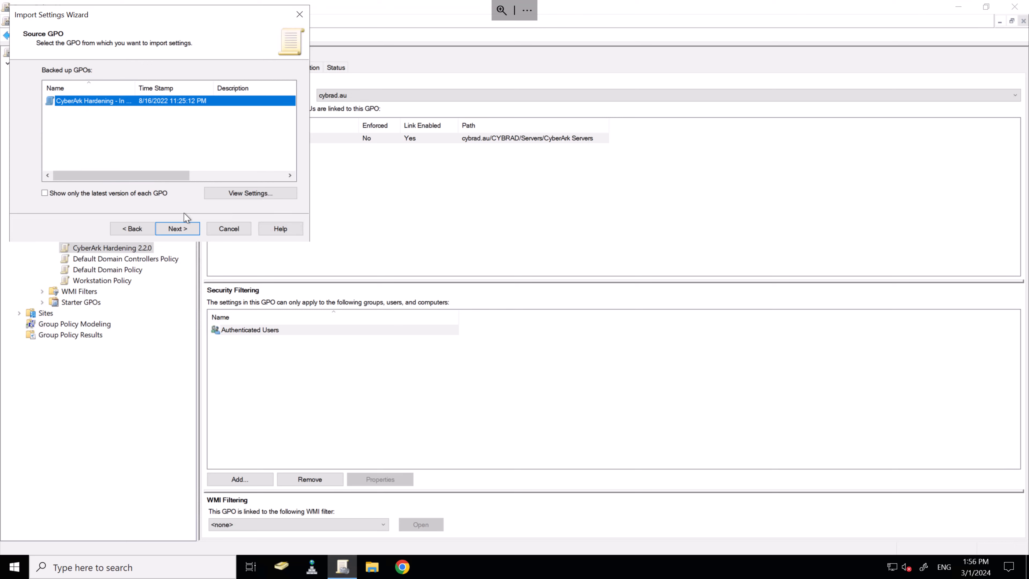
pyautogui.click(188, 229)
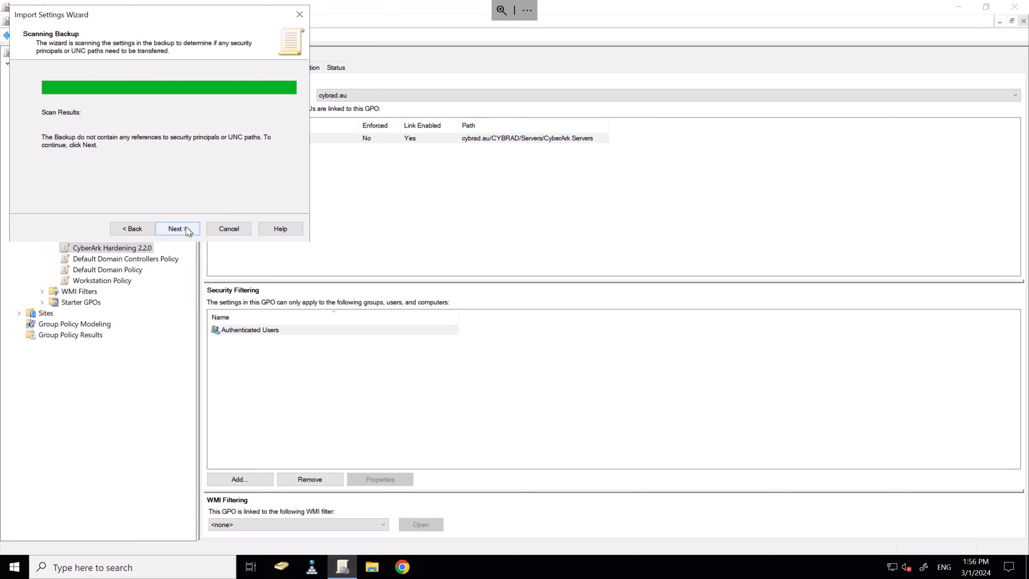
pyautogui.click(188, 229)
pyautogui.click(186, 229)
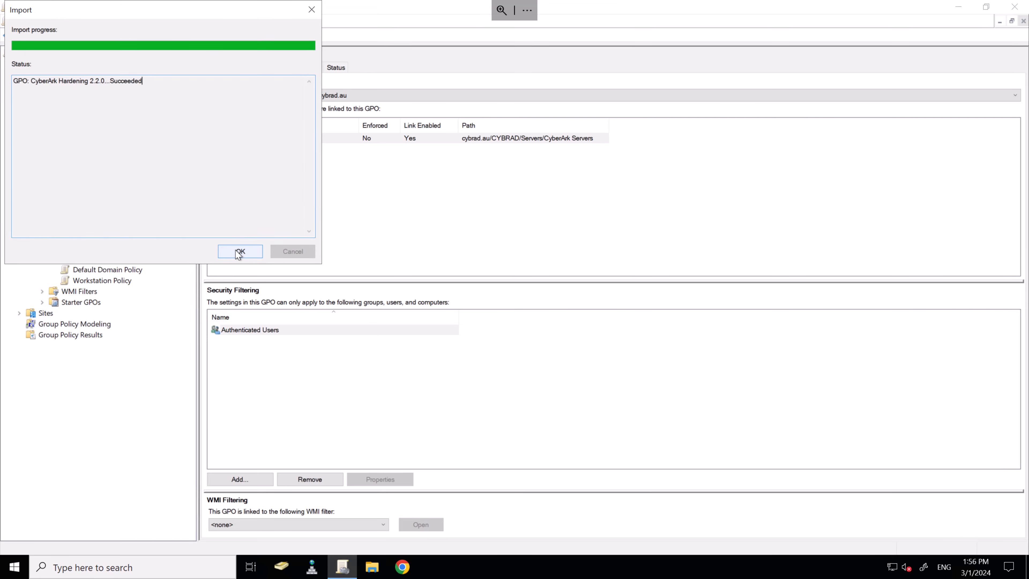
pyautogui.click(240, 252)
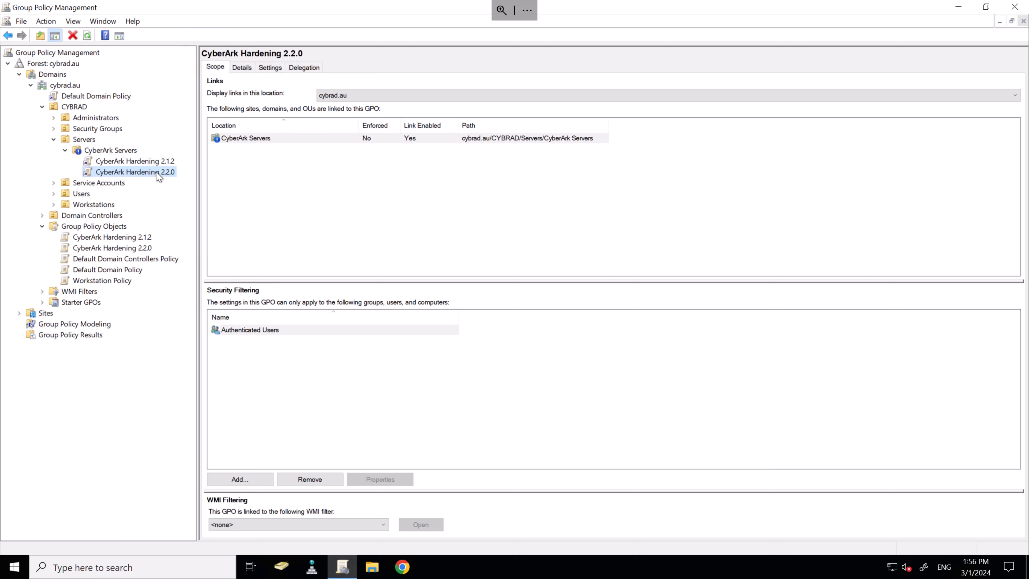
# Step: Edit CyberArk Hardening 2.2.0 and navigate to Security Settings > Local Policies > User Rights Assignment
pyautogui.rightClick(158, 176)
pyautogui.click(196, 181)
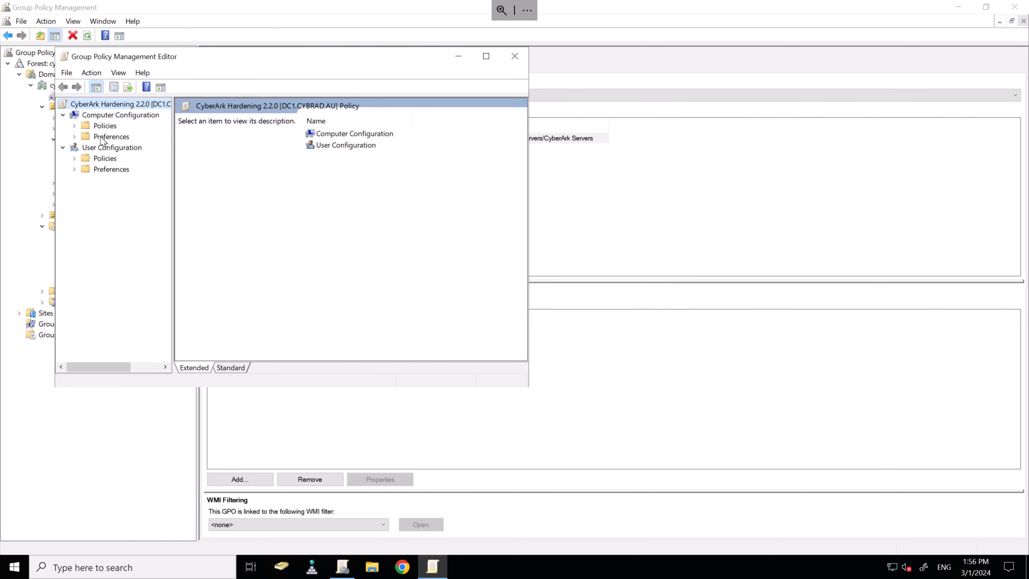
pyautogui.click(76, 126)
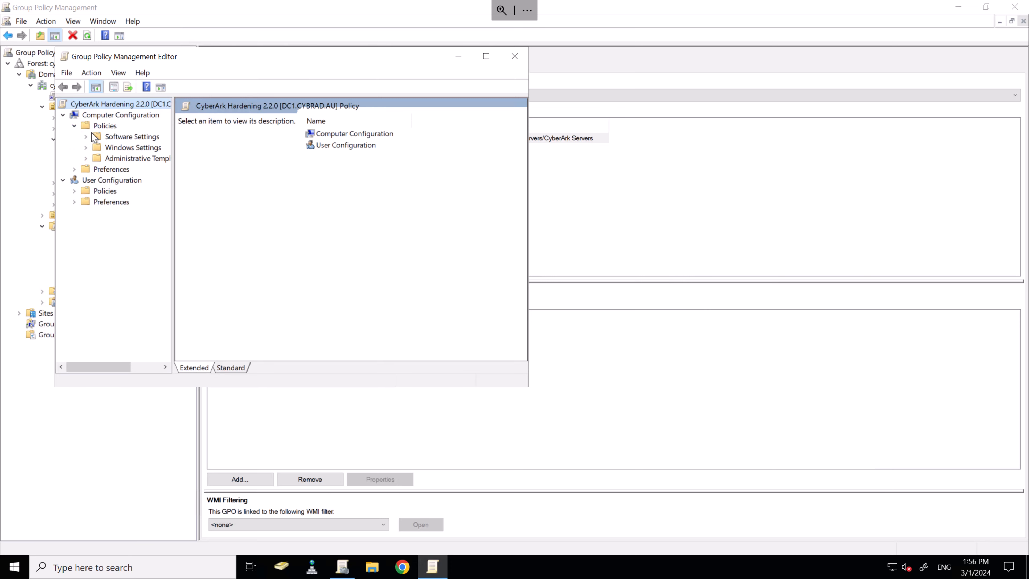
pyautogui.click(86, 147)
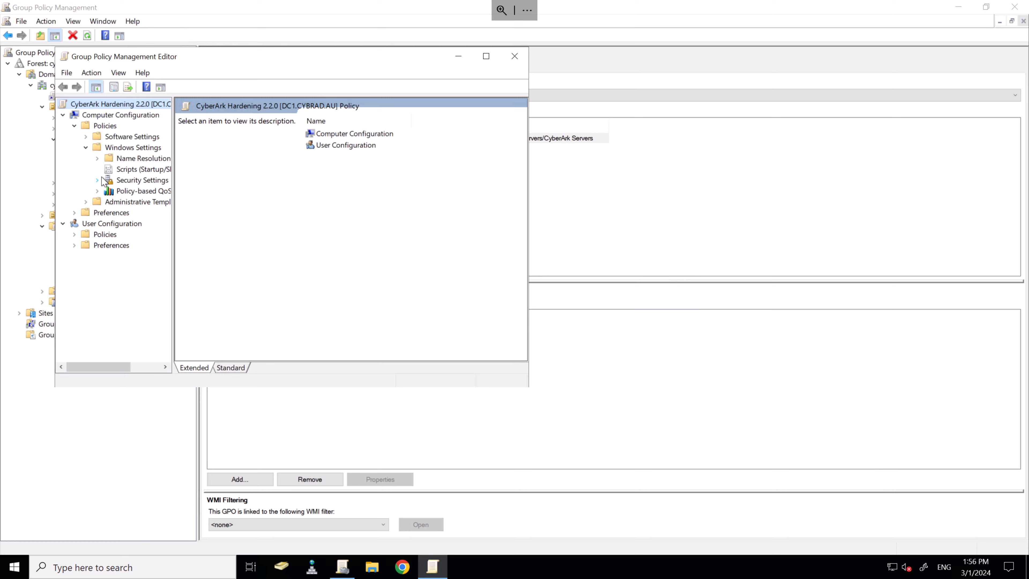
pyautogui.click(98, 180)
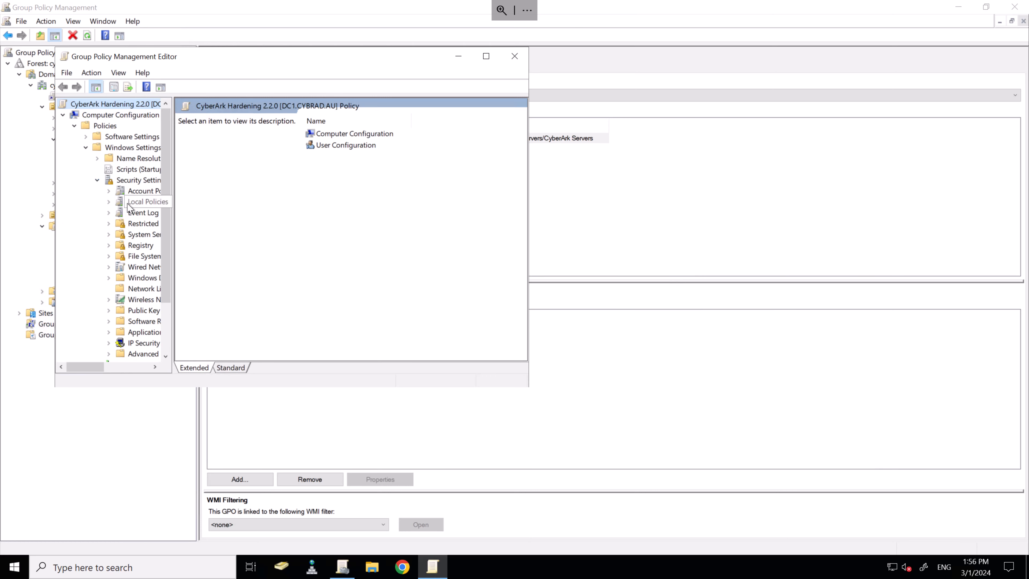
pyautogui.click(137, 202)
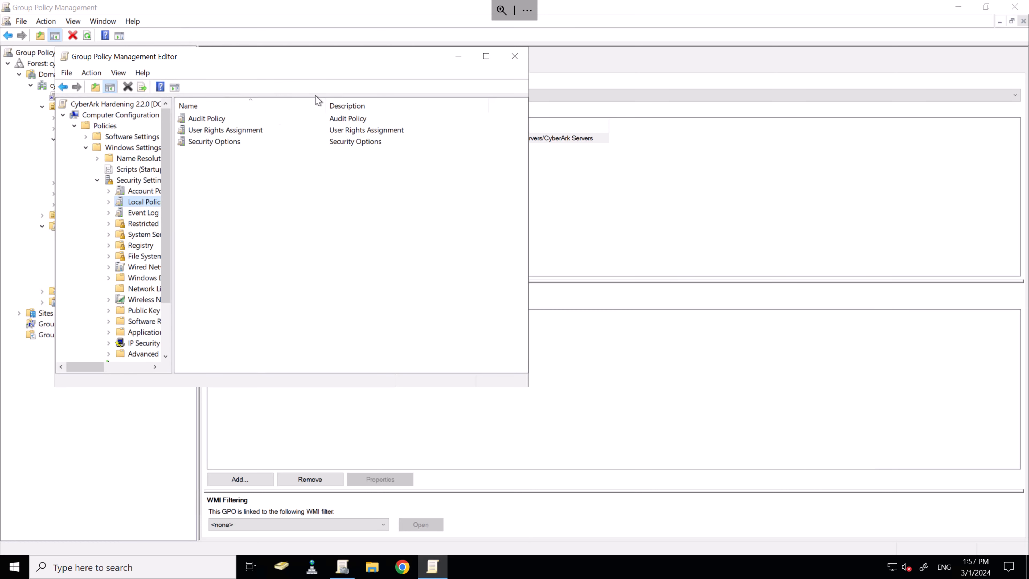
pyautogui.click(219, 131)
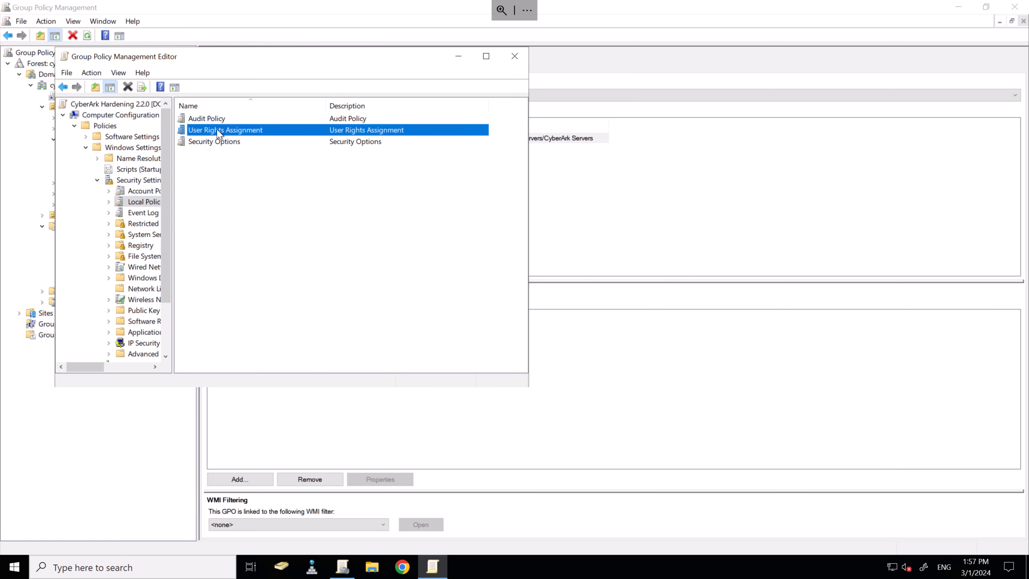
pyautogui.doubleClick(215, 131)
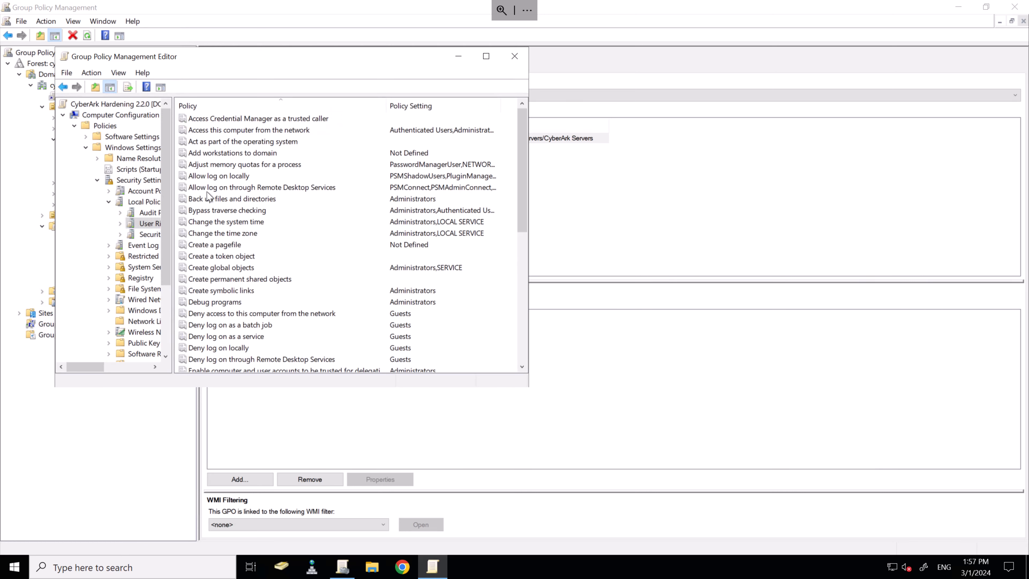
# Step: Add PSMConnect and PSMAdminConnect to 'Allow log on through Remote Desktop Services' and close the editor
pyautogui.click(233, 188)
pyautogui.rightClick(233, 188)
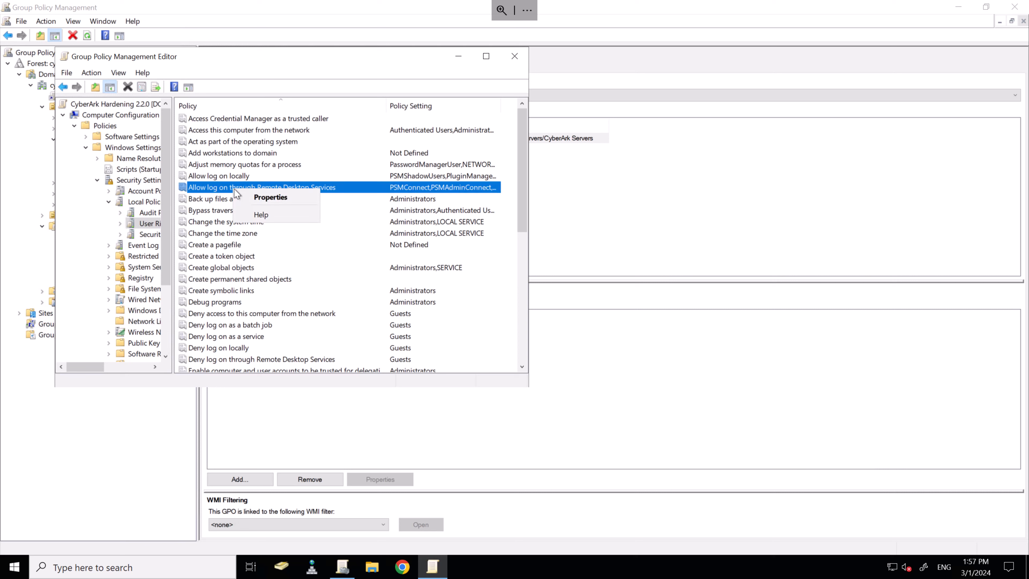
pyautogui.click(251, 198)
pyautogui.click(237, 267)
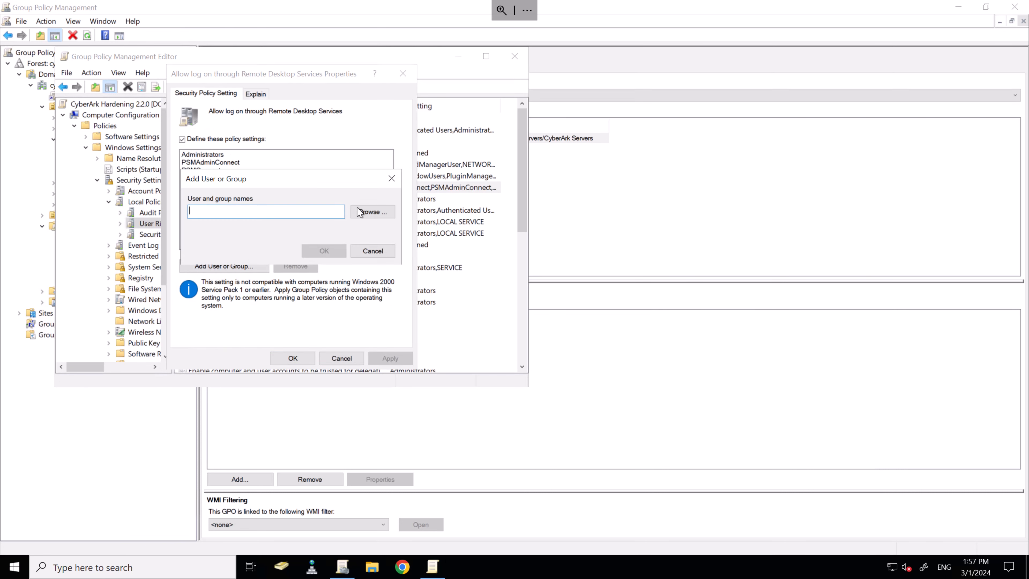
pyautogui.click(370, 211)
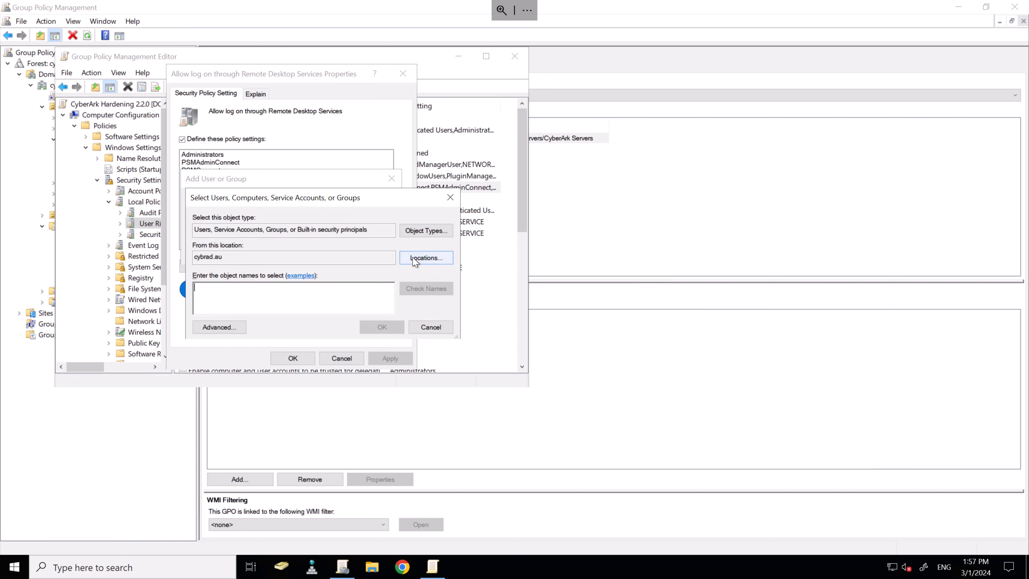
pyautogui.write('psm')
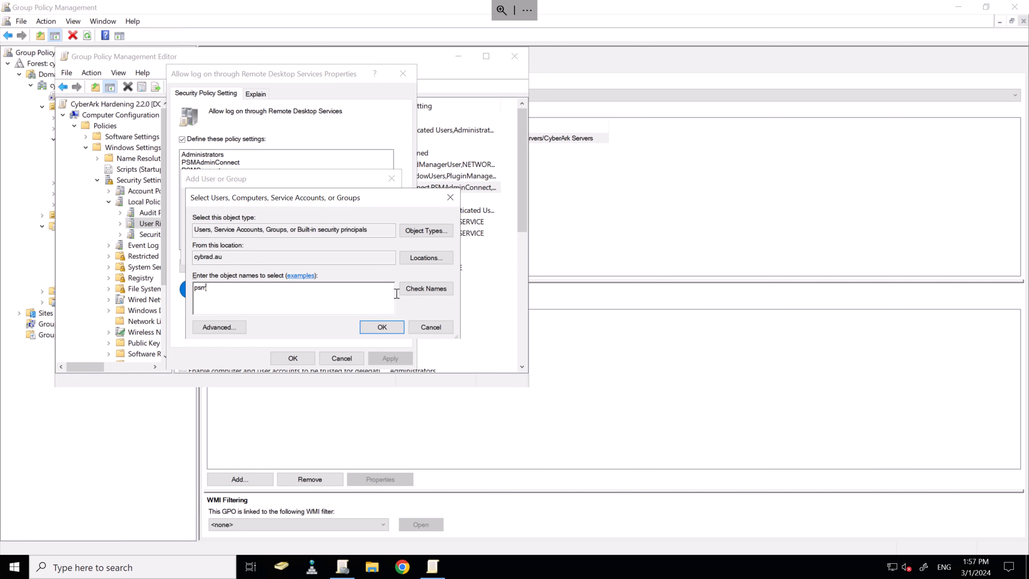
pyautogui.click(424, 288)
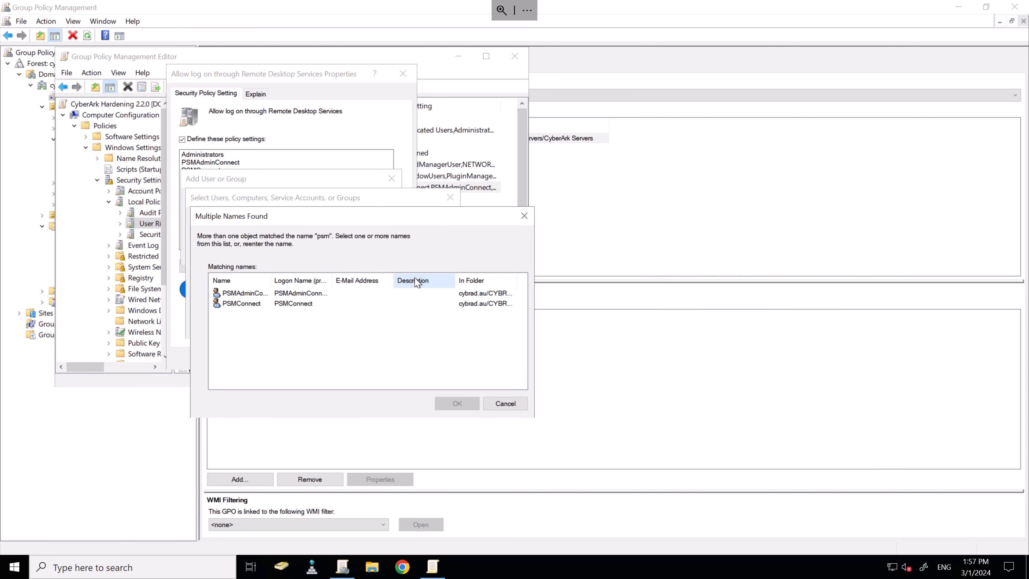
pyautogui.moveTo(276, 308); pyautogui.dragTo(230, 283)
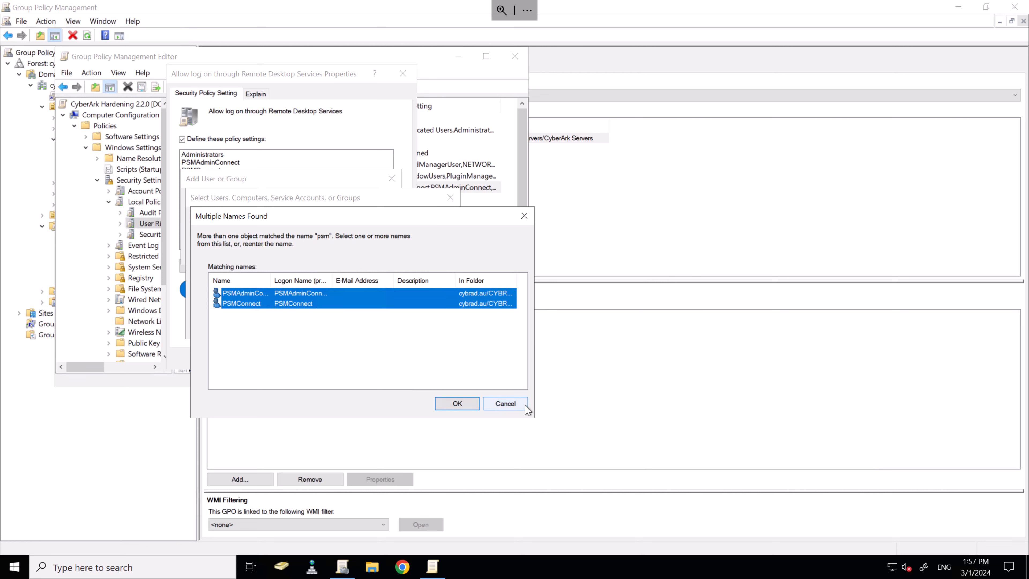
pyautogui.click(471, 410)
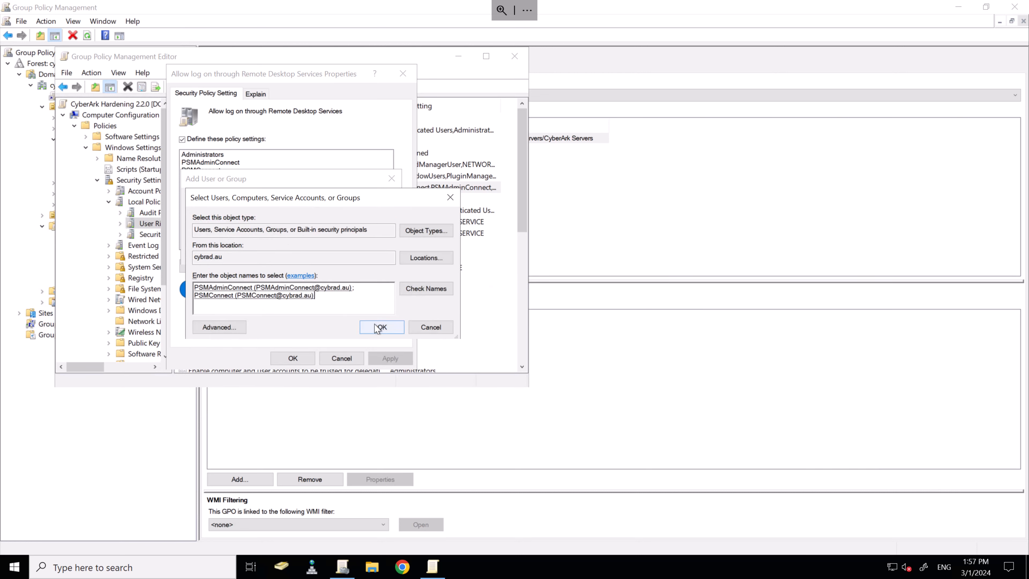
pyautogui.click(377, 328)
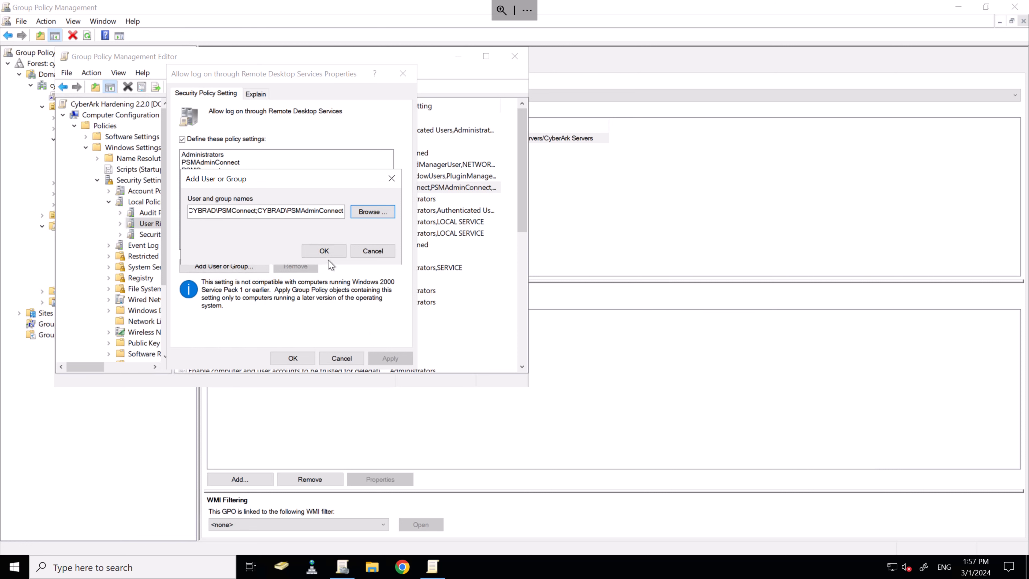
pyautogui.click(326, 254)
pyautogui.click(302, 357)
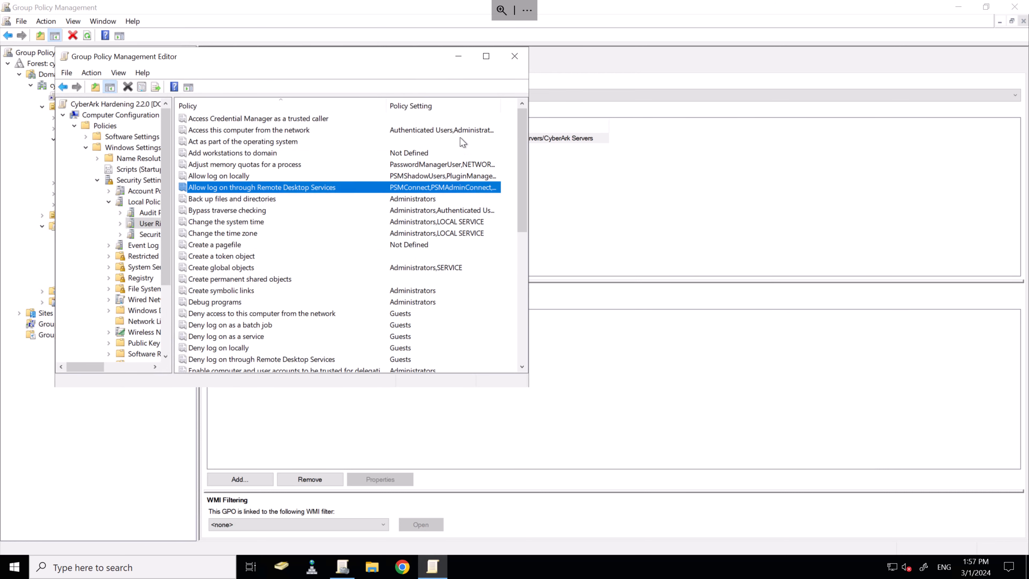
pyautogui.click(513, 57)
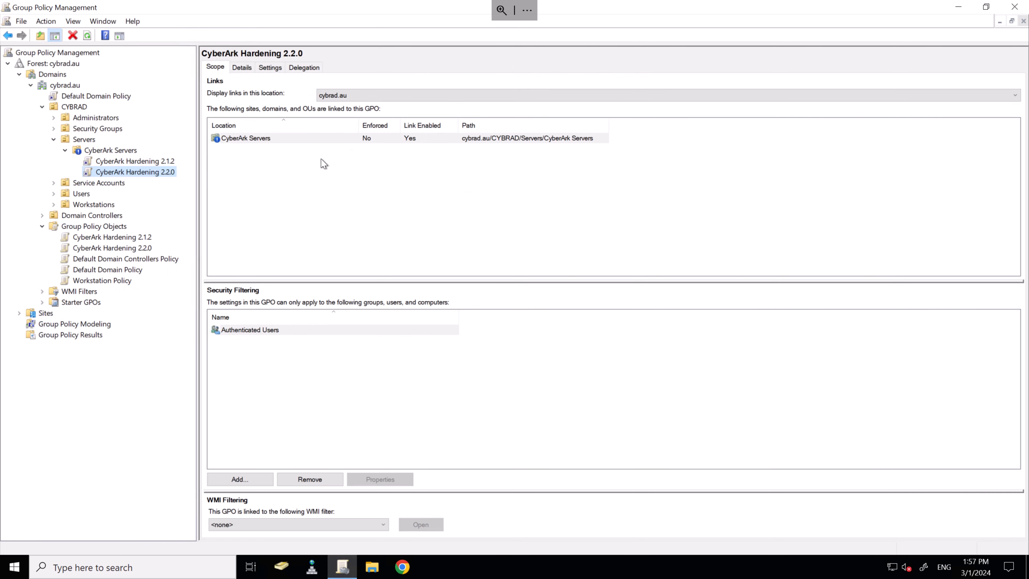
# Step: Delete the CyberArk Hardening 2.1.2 link from CyberArk Servers, leaving CyberArk Hardening 2.2.0 linked
pyautogui.click(150, 162)
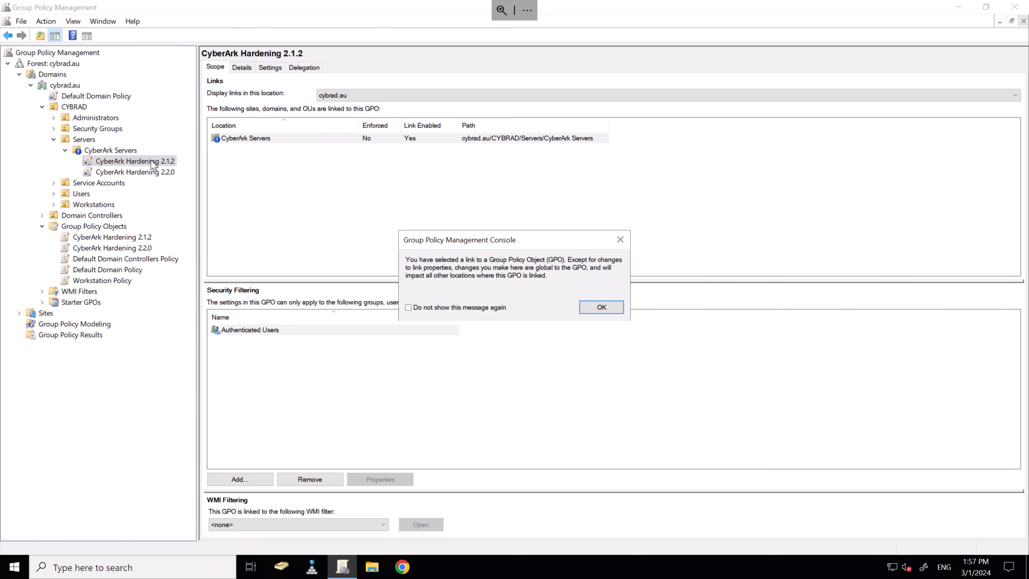
pyautogui.click(615, 307)
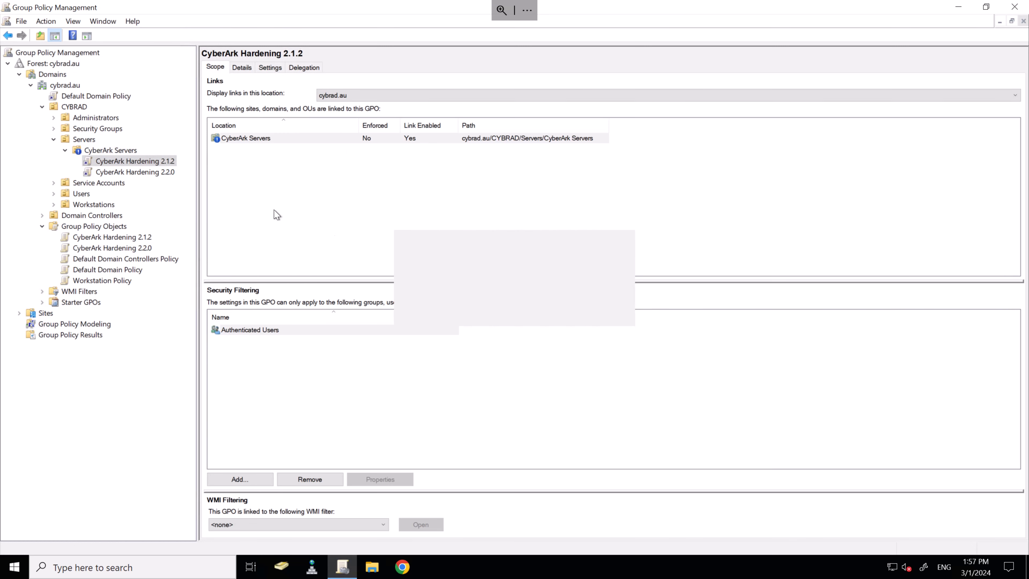
pyautogui.rightClick(168, 163)
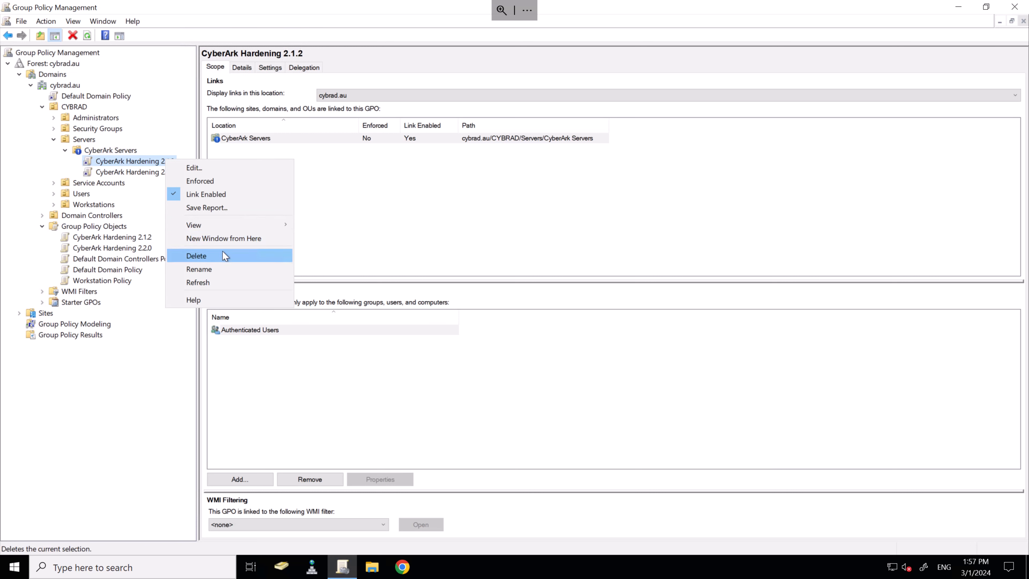
pyautogui.click(197, 256)
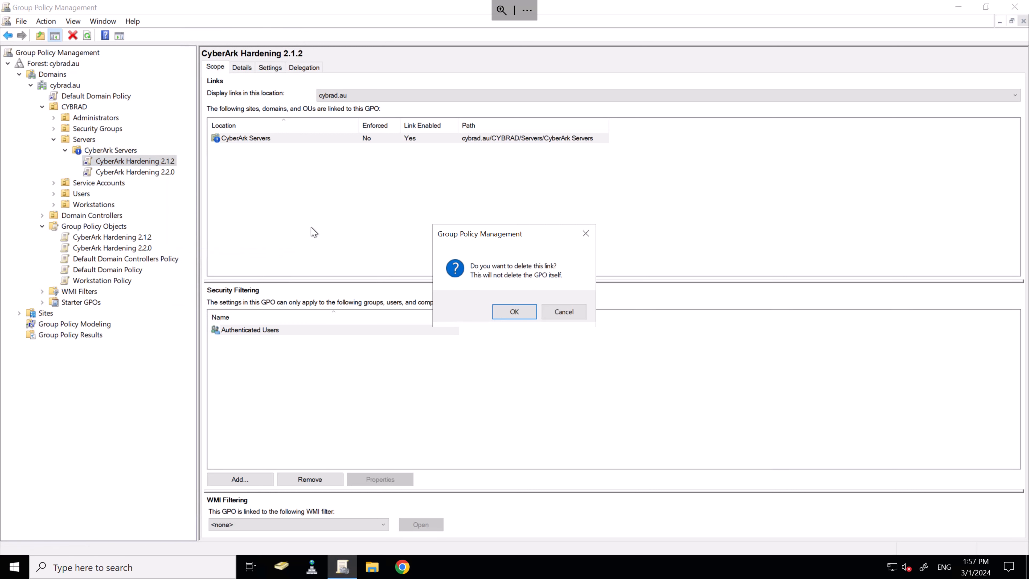
pyautogui.click(515, 312)
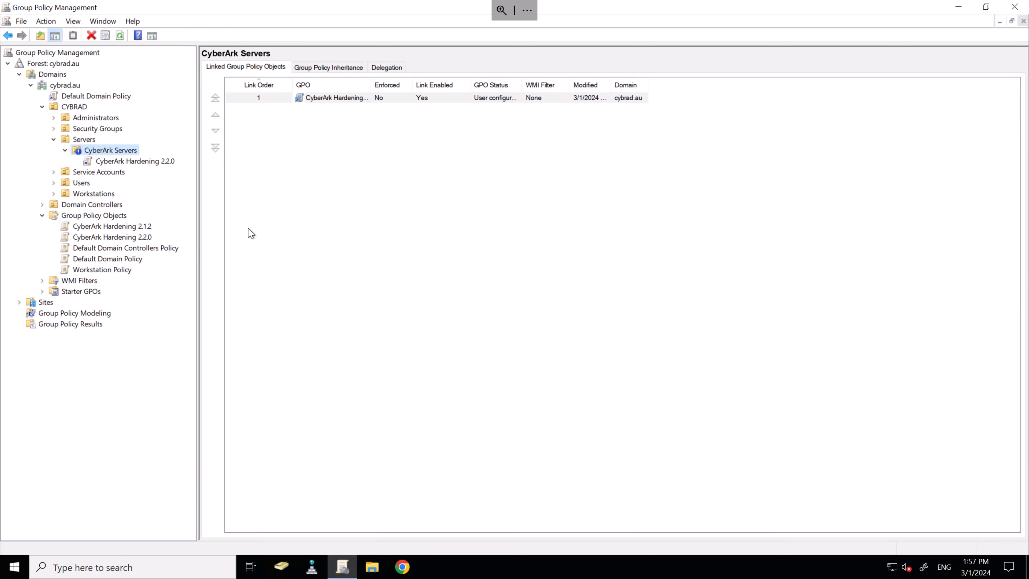
pyautogui.click(138, 226)
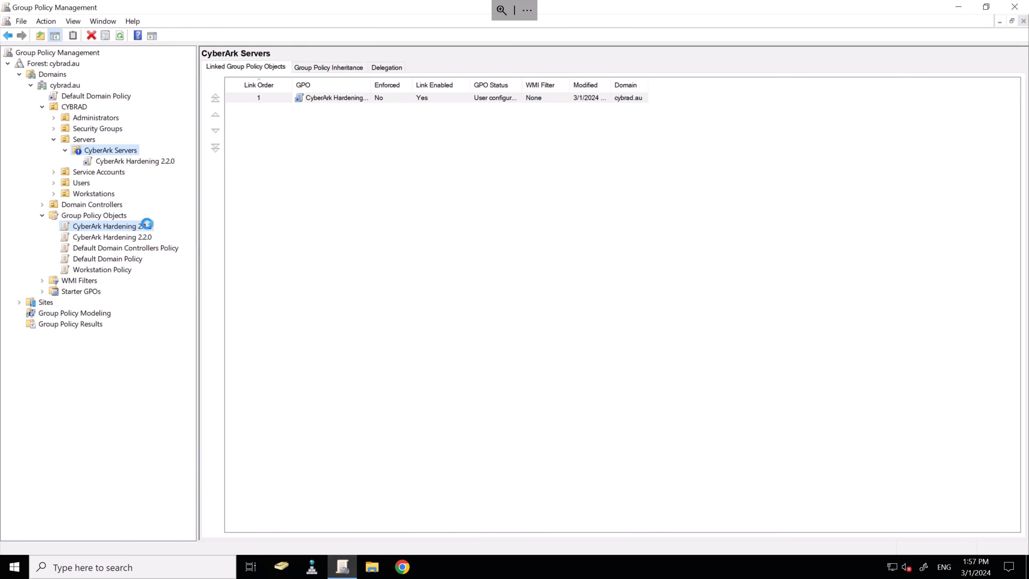
pyautogui.click(159, 161)
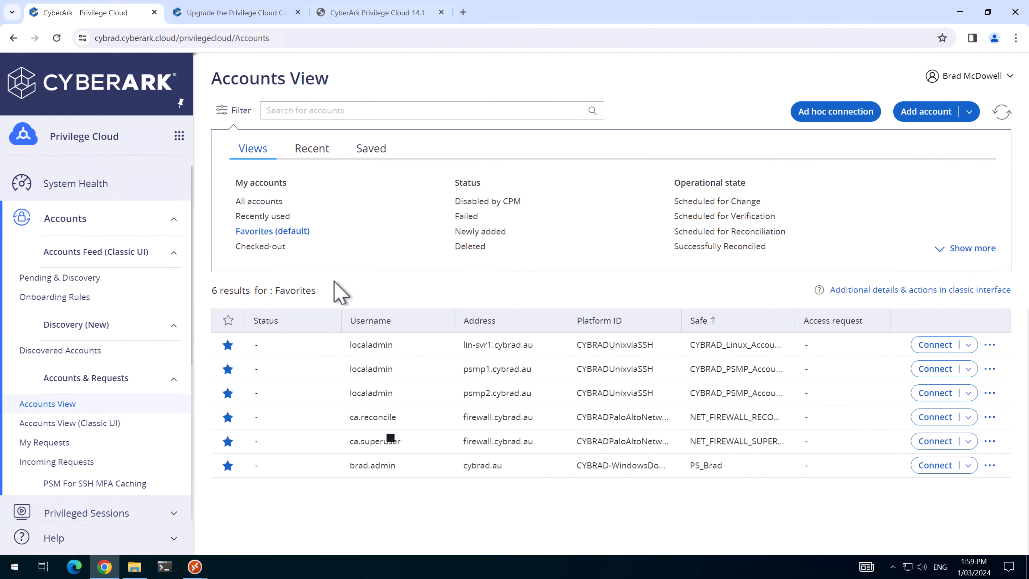
# Step: In Identity Administration, filter Users to service users and open the CyberArk installer user
pyautogui.click(179, 136)
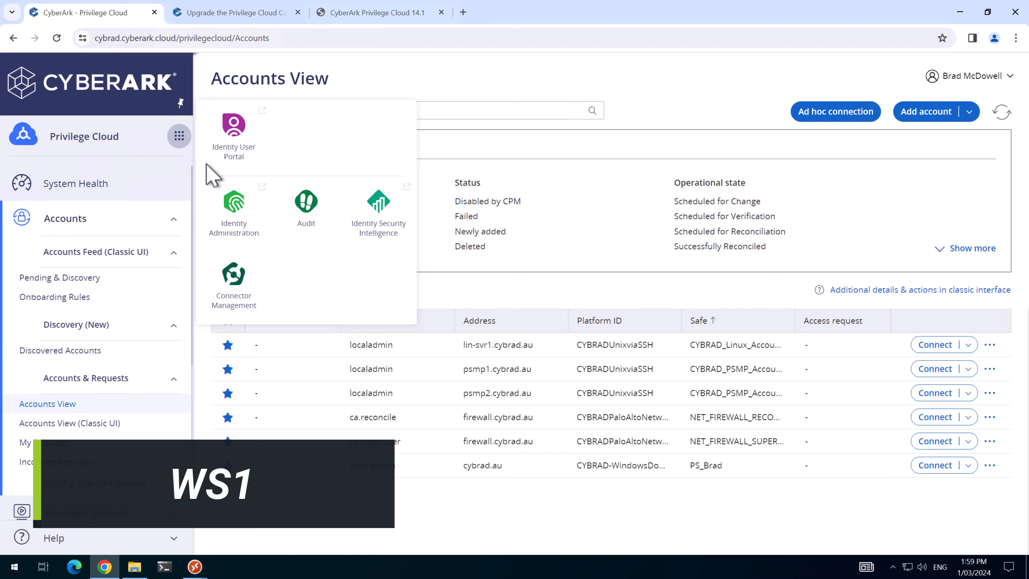
pyautogui.click(240, 211)
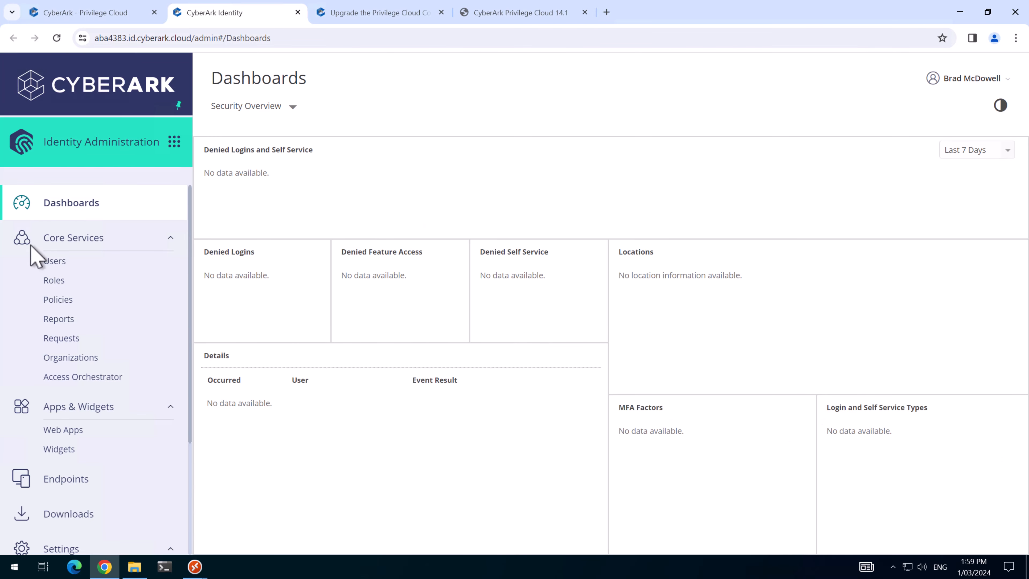
pyautogui.click(57, 263)
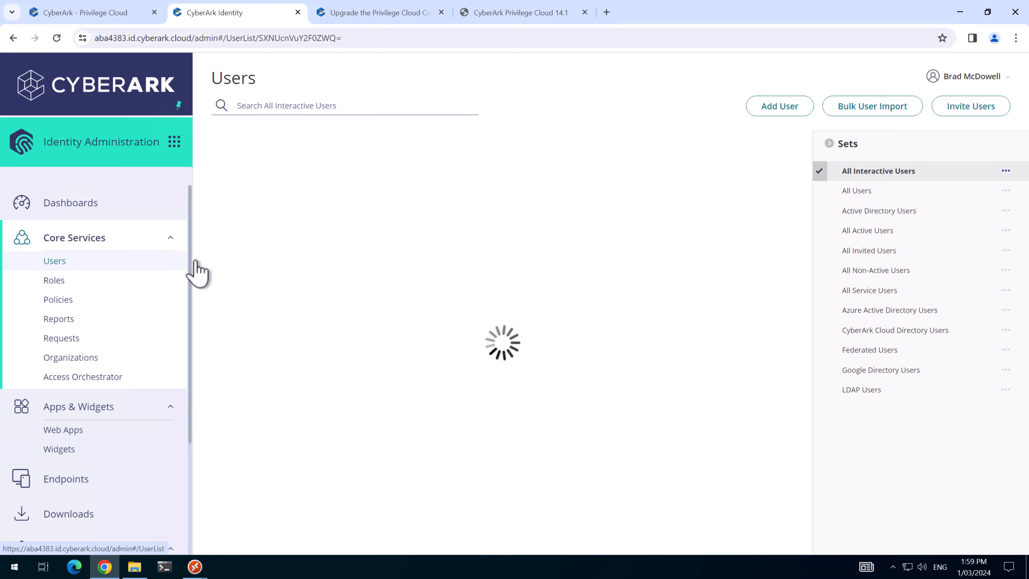
pyautogui.click(889, 291)
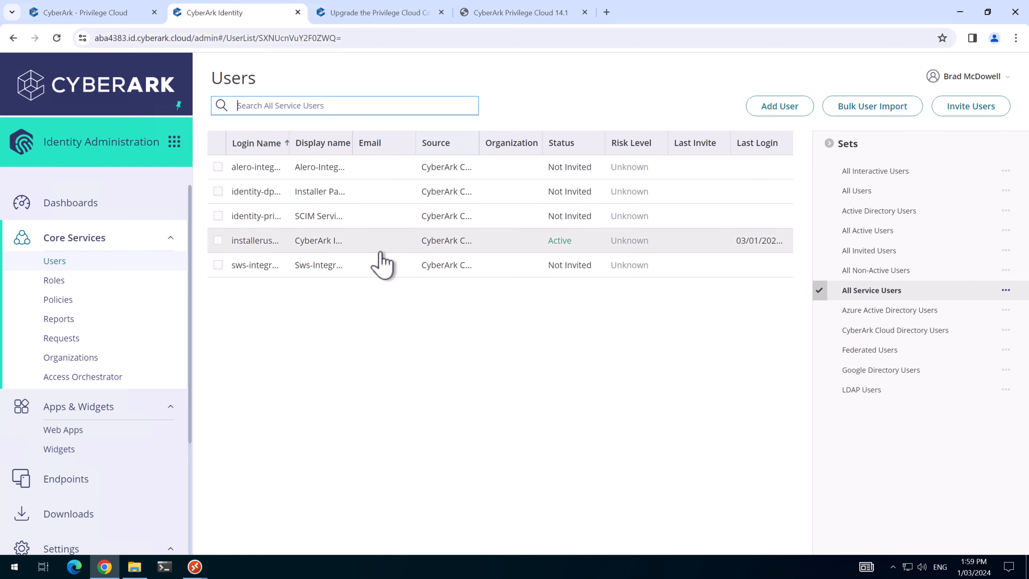
pyautogui.click(260, 244)
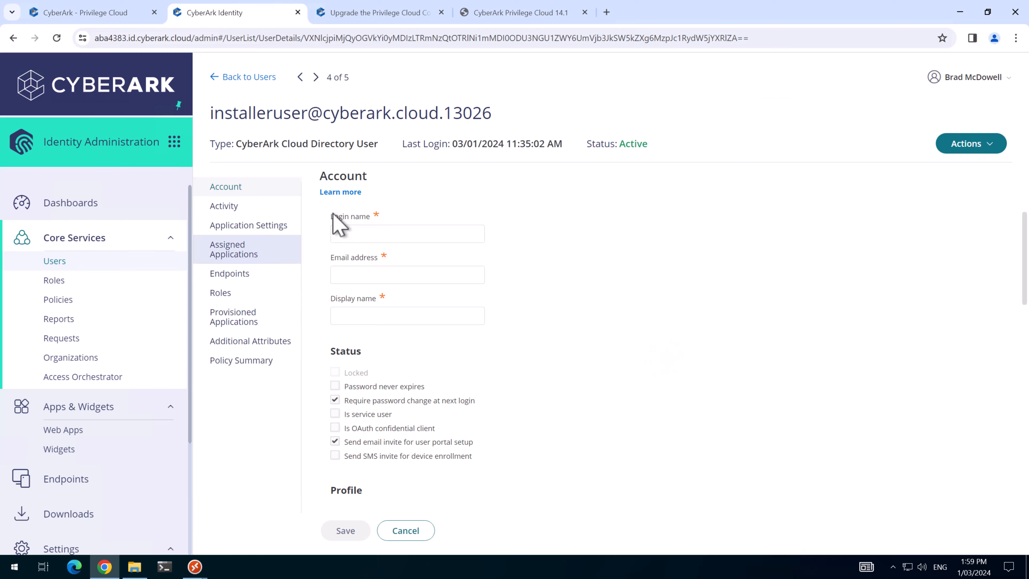
pyautogui.moveTo(497, 117); pyautogui.dragTo(209, 118)
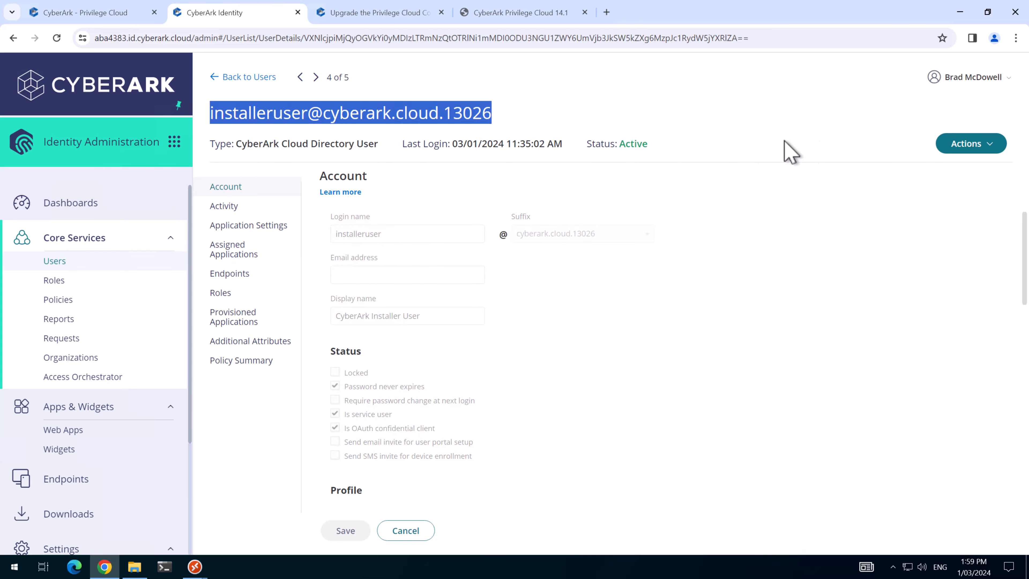
# Step: Set and confirm a new manual password for the installer user and save it
pyautogui.click(970, 144)
pyautogui.click(948, 180)
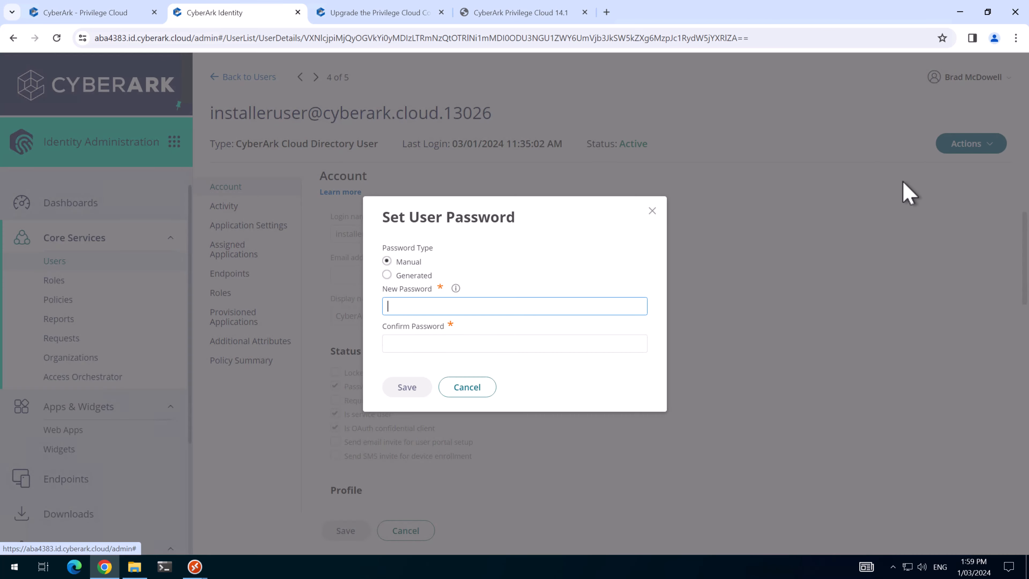
pyautogui.hotkey('ctrl', 'v')
pyautogui.click(477, 345)
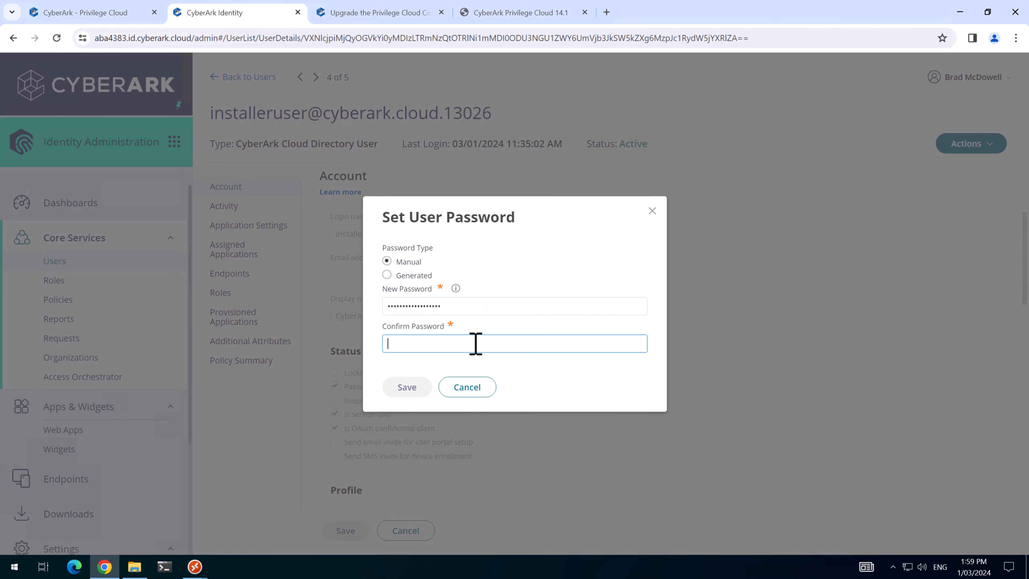
pyautogui.hotkey('ctrl', 'v')
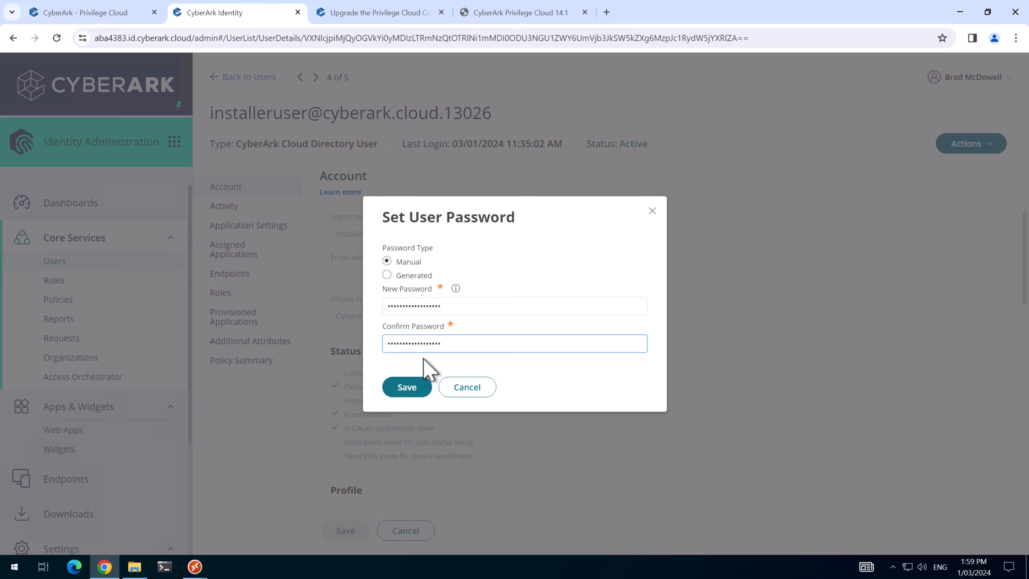
pyautogui.click(406, 387)
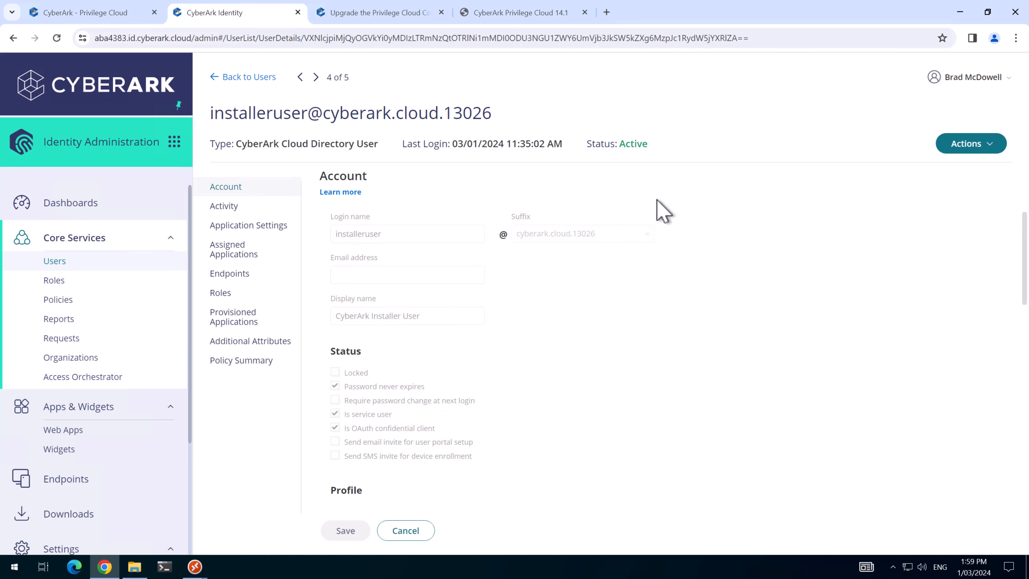
pyautogui.click(97, 18)
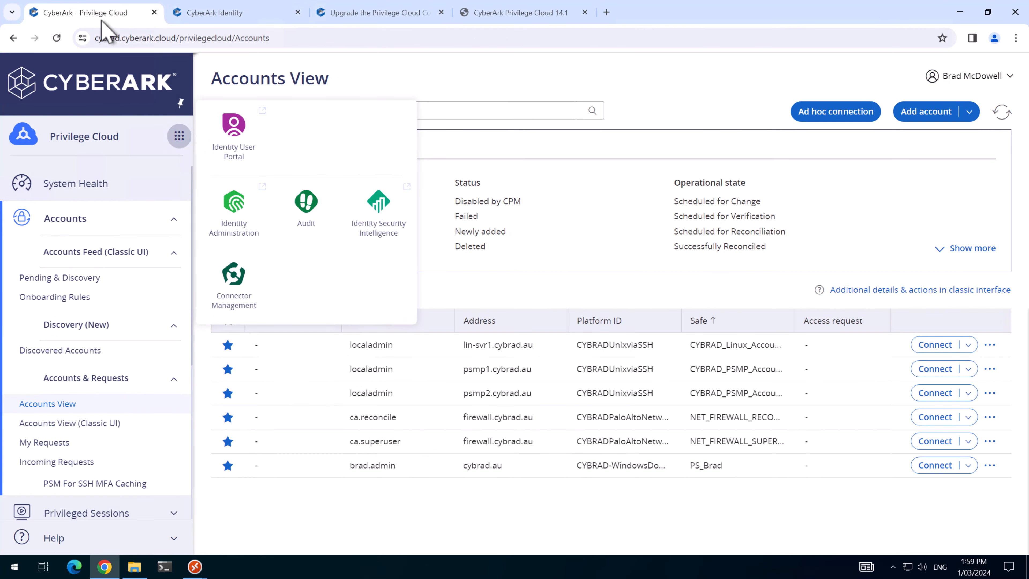
# Step: Upgrade CON1's Management Agent to 1.0.483.0 in Connector Management, then return to the connectors list
pyautogui.click(179, 136)
pyautogui.click(179, 135)
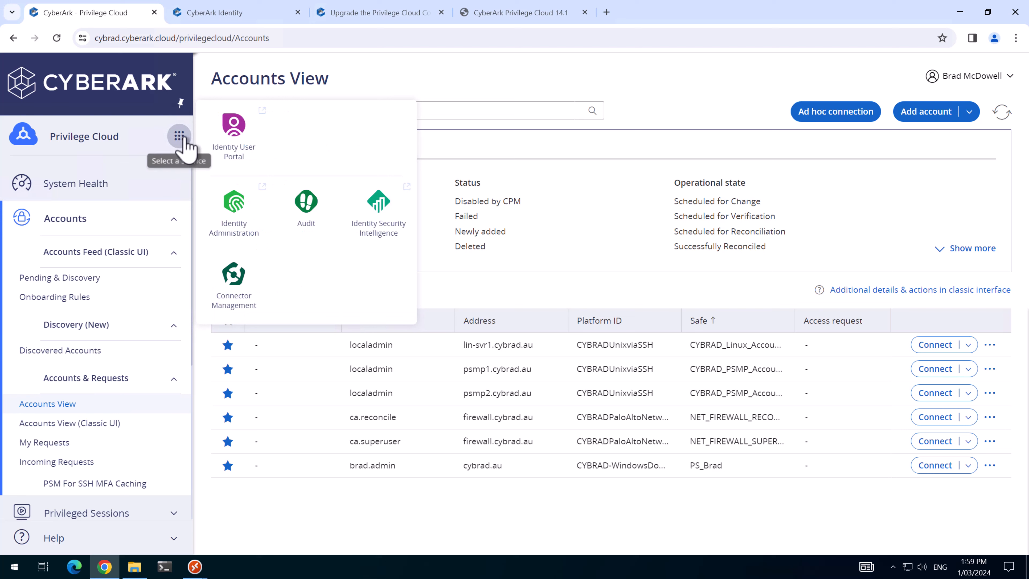
pyautogui.click(246, 283)
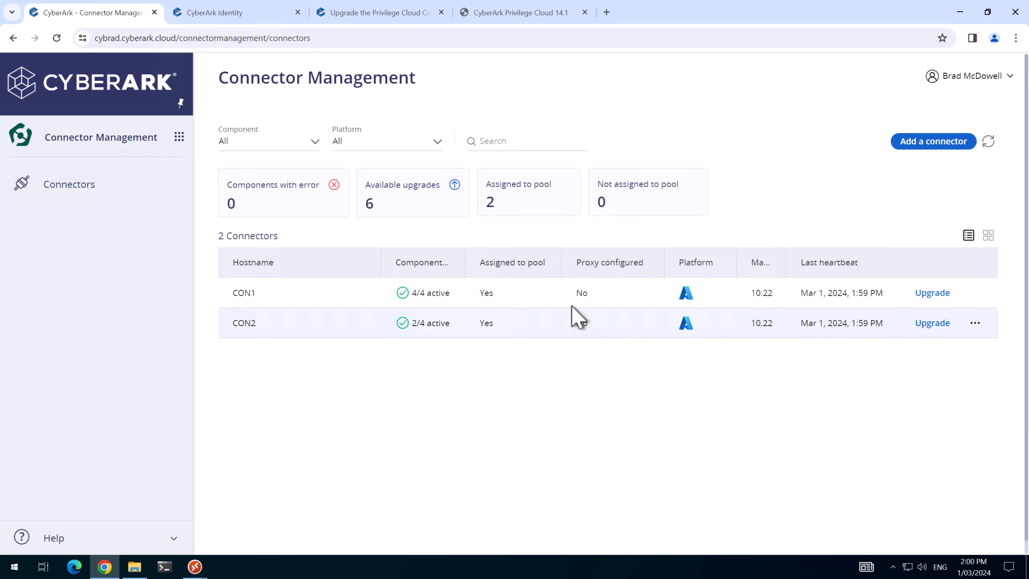
pyautogui.click(526, 295)
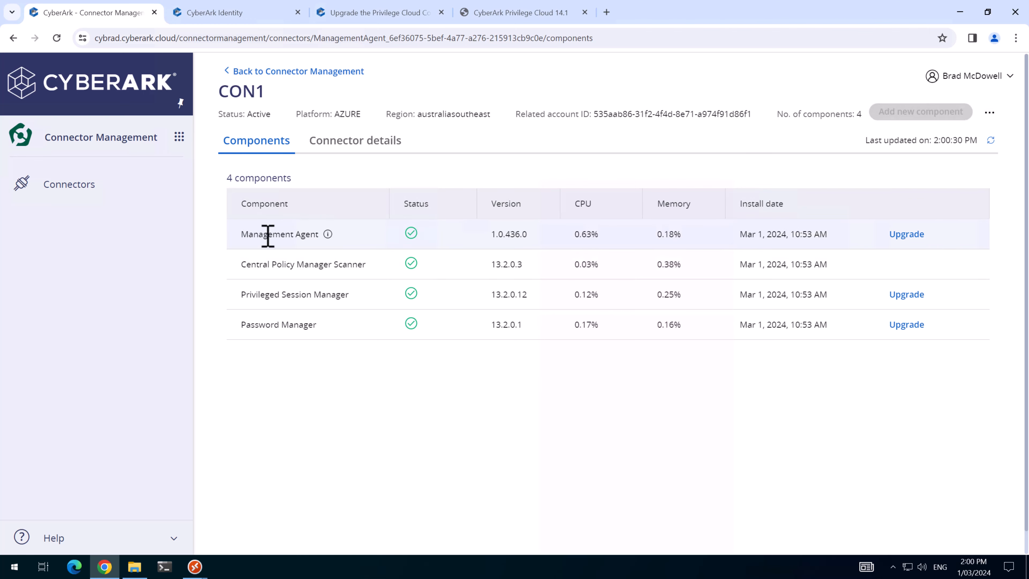
pyautogui.click(906, 235)
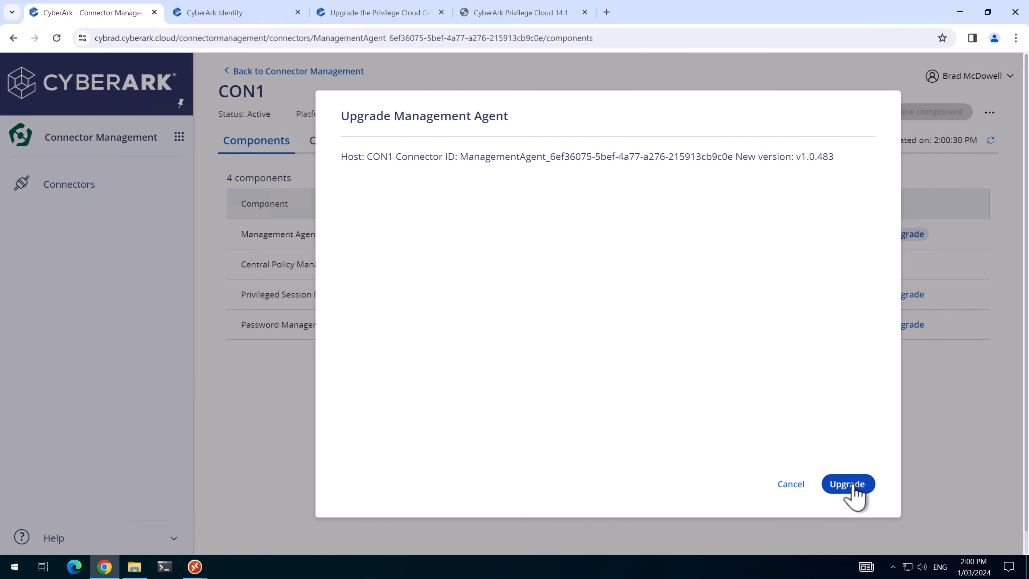
pyautogui.click(853, 486)
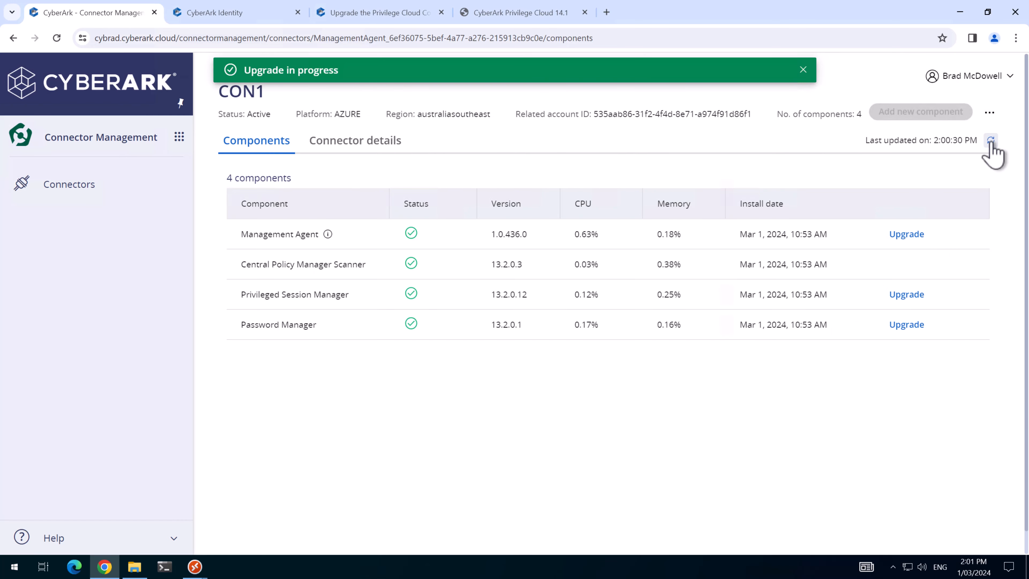
pyautogui.click(991, 140)
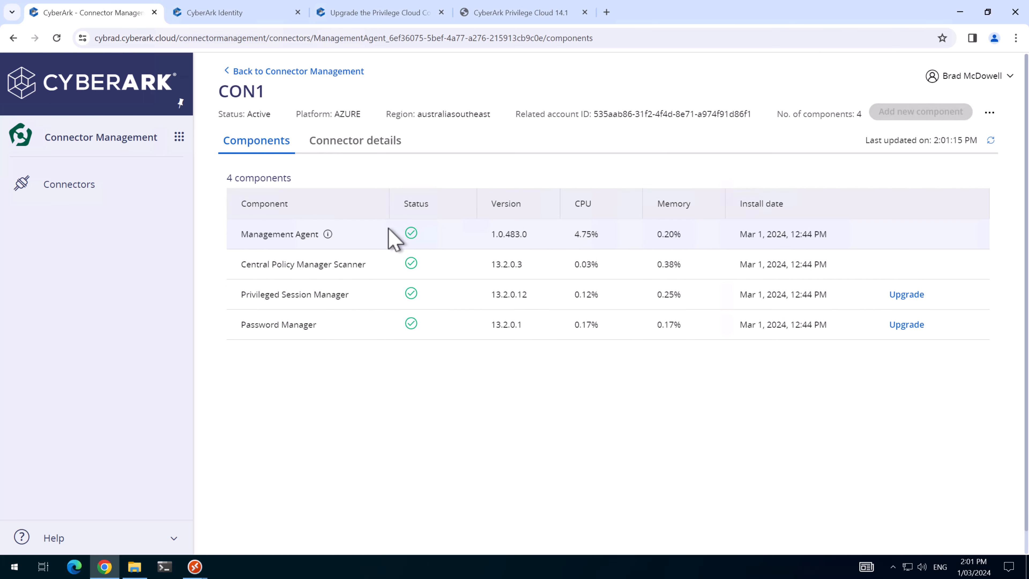
pyautogui.click(254, 71)
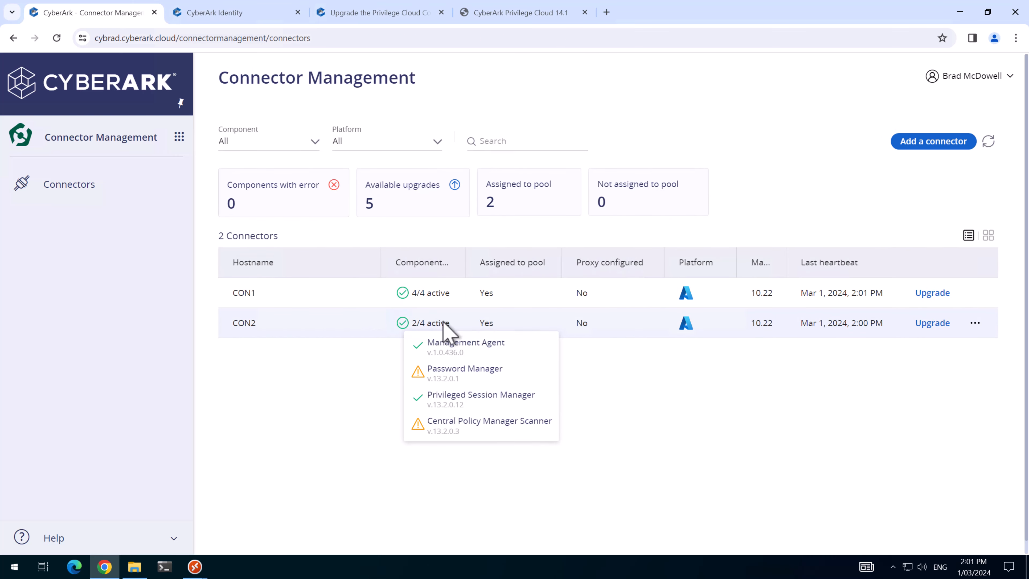
# Step: Open CON2 and upgrade its Management Agent
pyautogui.click(436, 329)
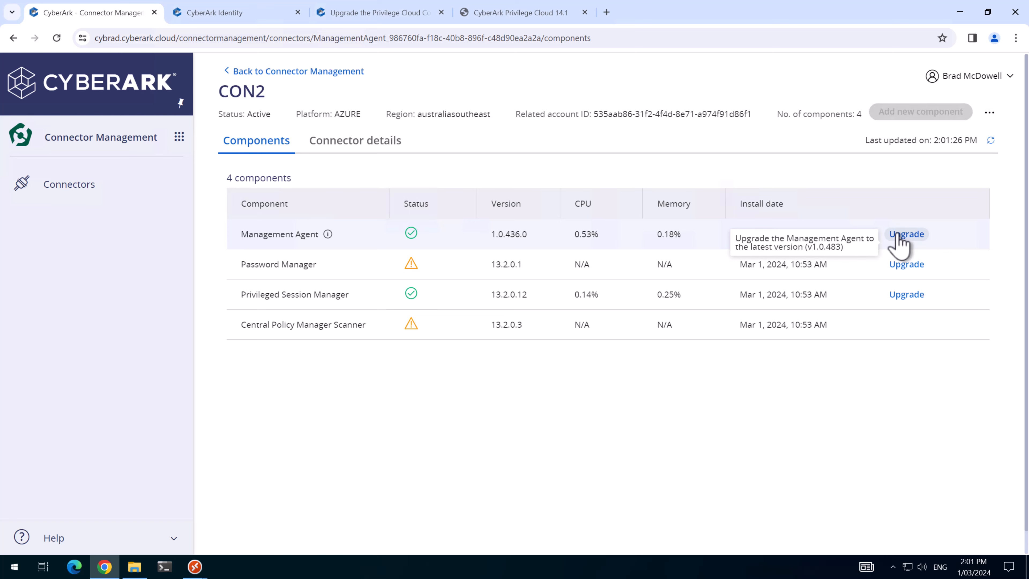
pyautogui.click(897, 235)
pyautogui.click(839, 493)
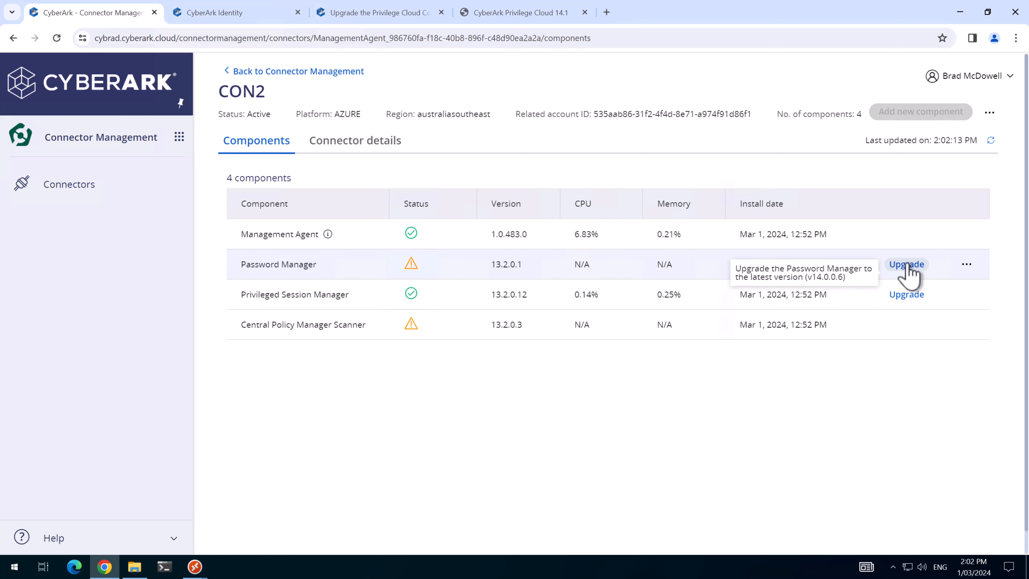
# Step: Start CON2's Password Manager upgrade to v14.0.0.6 as a Passive CPM with the installer credentials
pyautogui.click(907, 265)
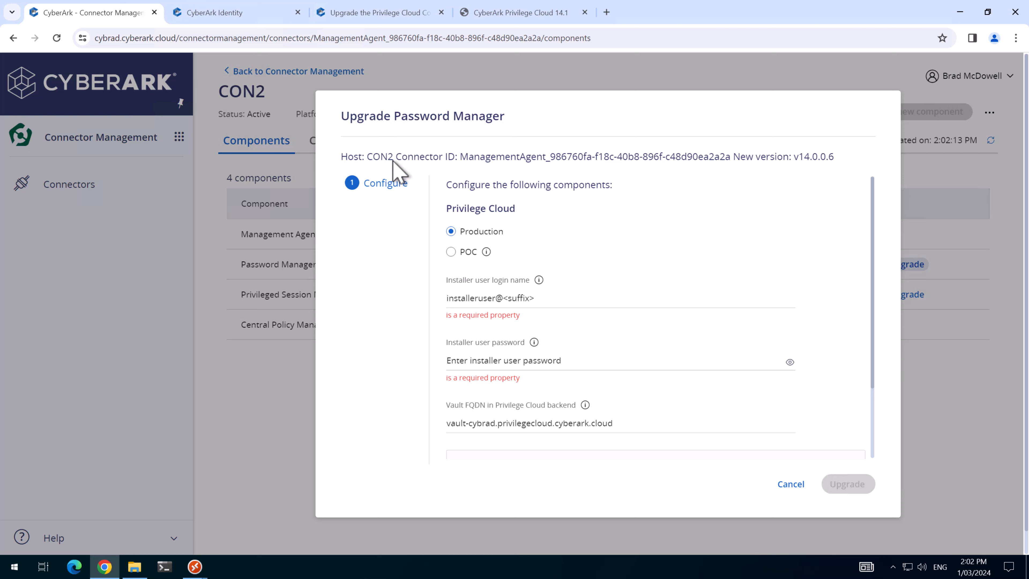
pyautogui.click(551, 297)
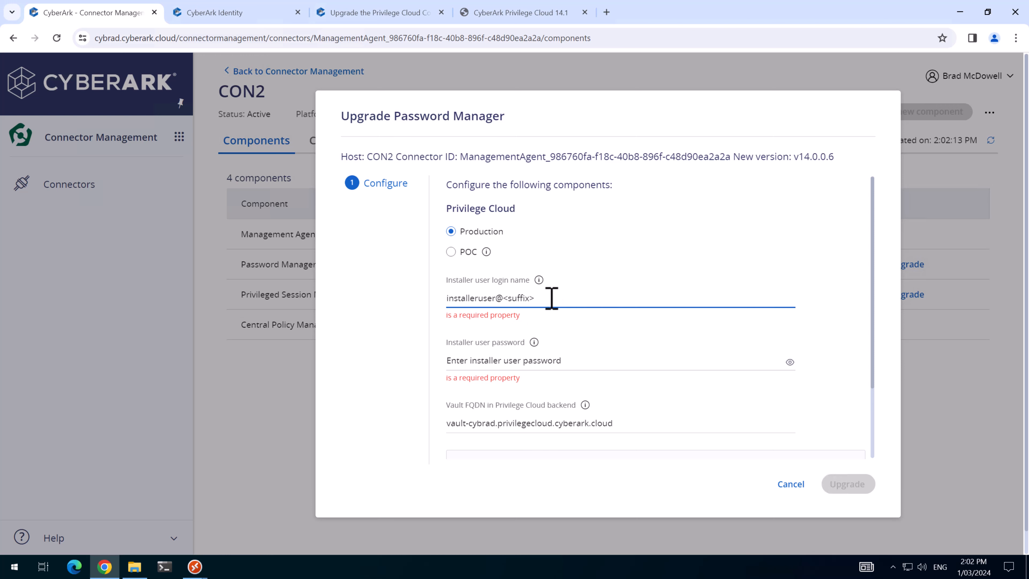
pyautogui.hotkey('ctrl', 'v')
pyautogui.click(551, 357)
pyautogui.hotkey('ctrl', 'v')
pyautogui.scroll(-2, 526, 356)
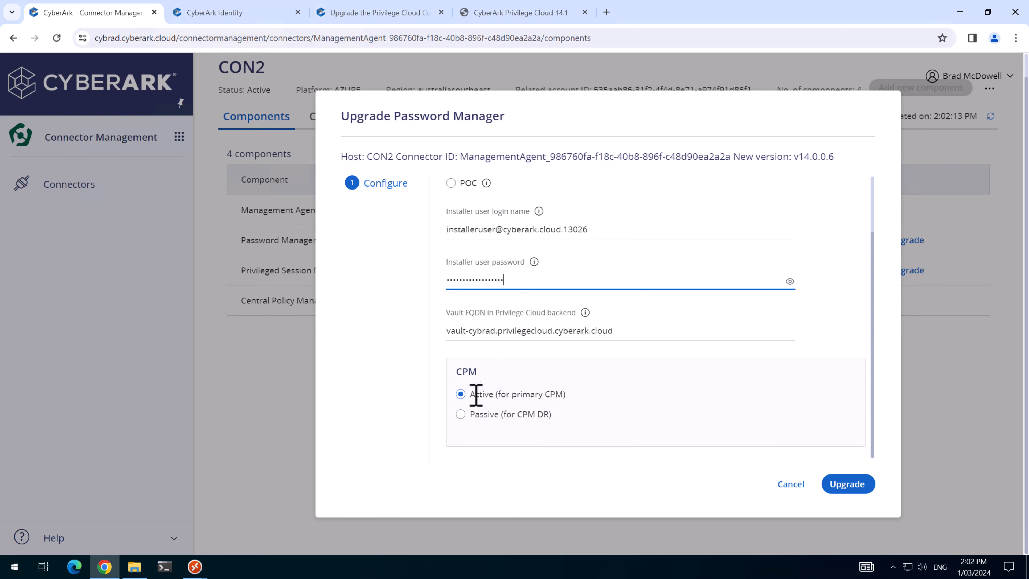
pyautogui.click(461, 414)
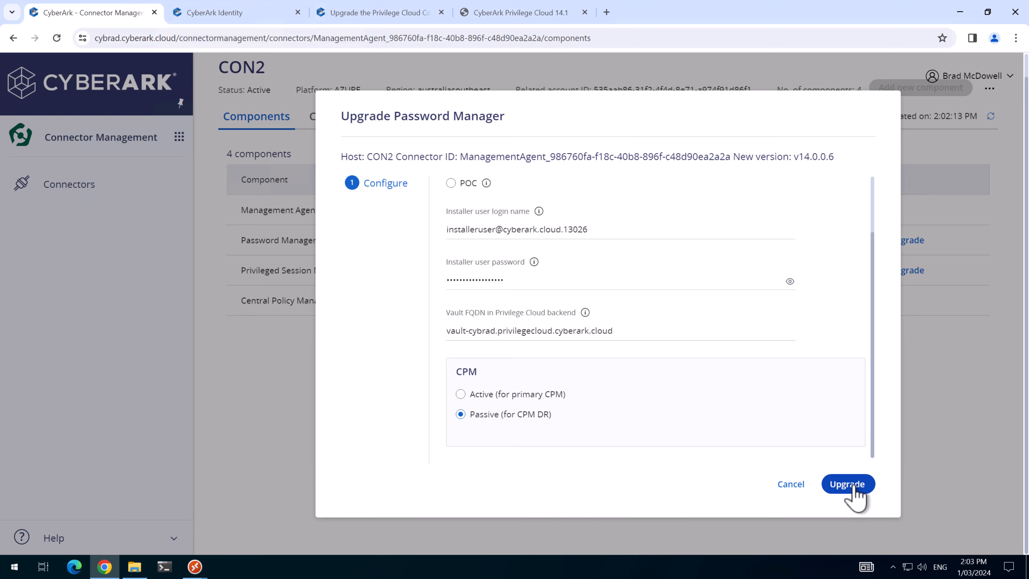
pyautogui.click(853, 488)
pyautogui.moveTo(197, 565)
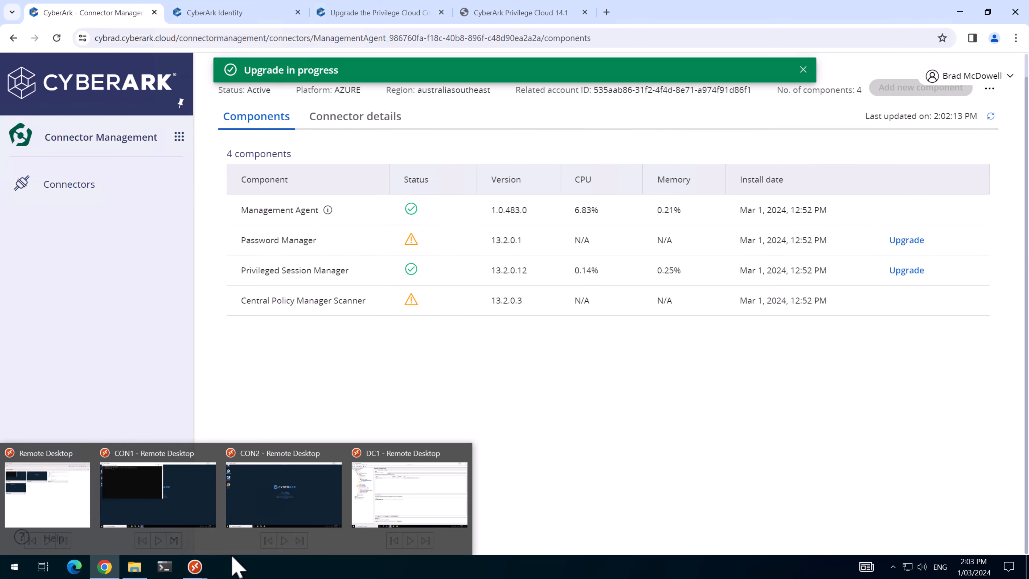
pyautogui.click(227, 543)
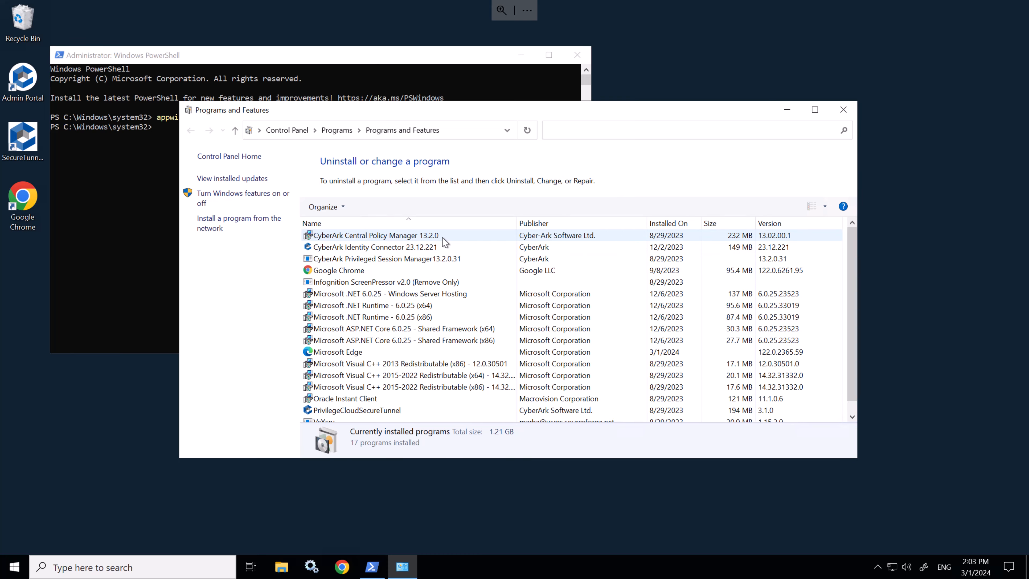
pyautogui.click(960, 8)
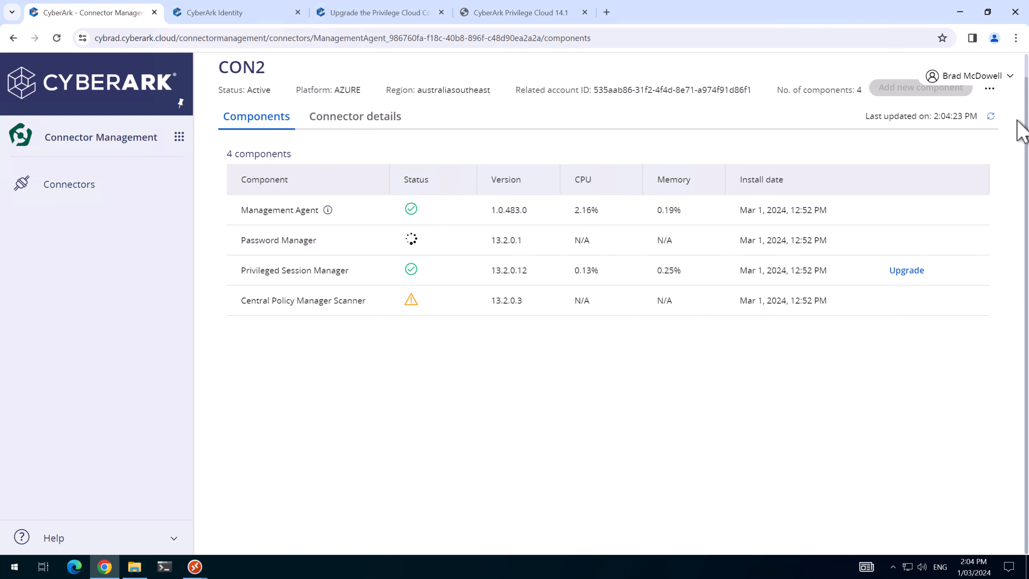
# Step: Refresh CON2's components so Password Manager shows 14.0.0.6, and check its warning status
pyautogui.click(990, 116)
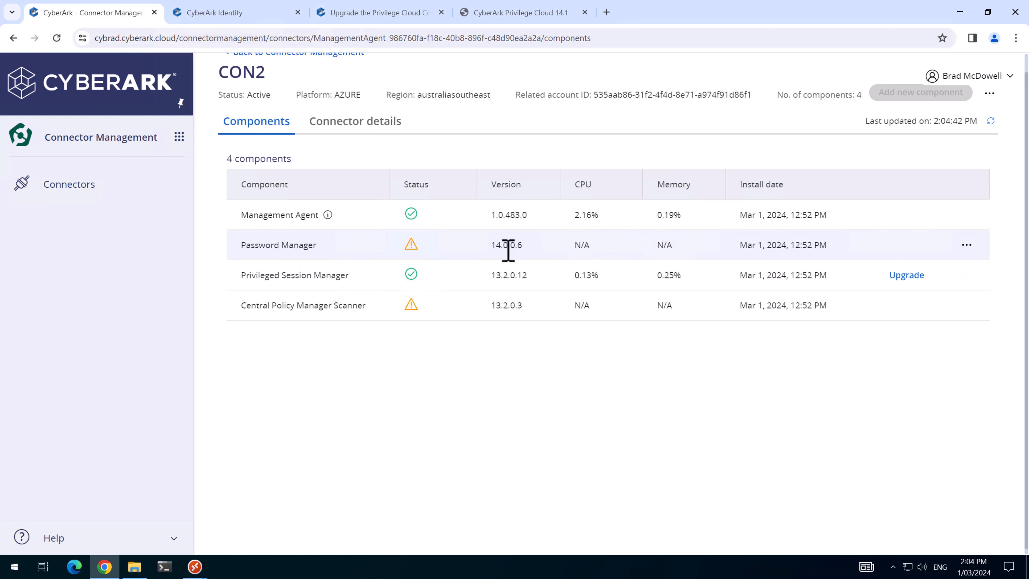
pyautogui.moveTo(408, 249)
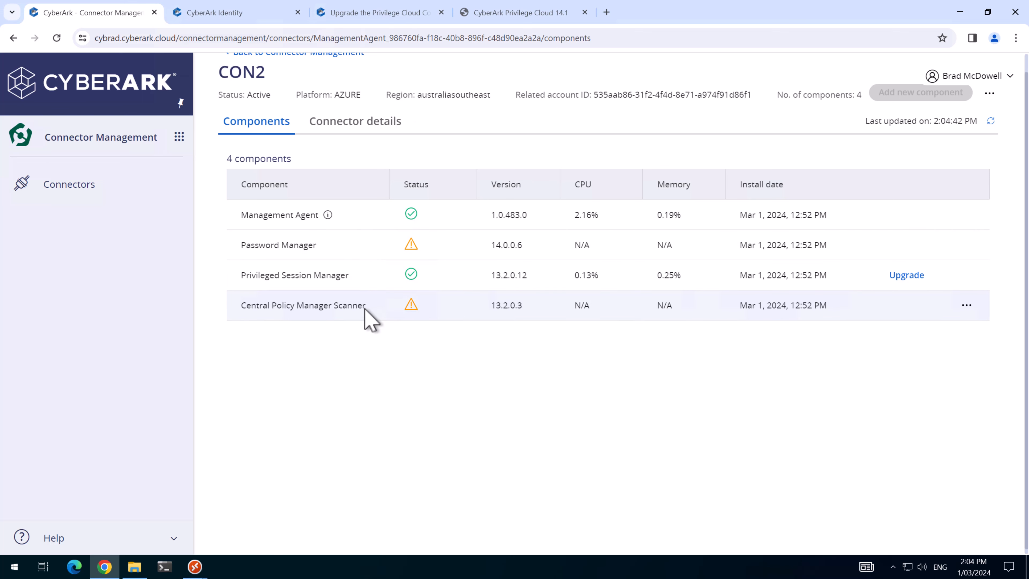
pyautogui.moveTo(412, 310)
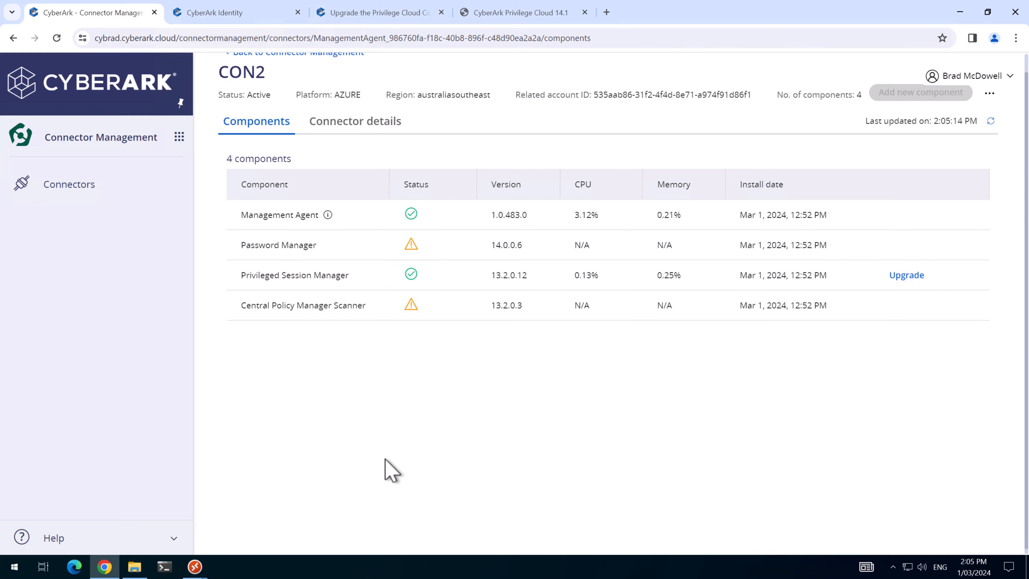
# Step: On CON2, rerun appwiz.cpl to confirm Central Policy Manager 14.0.0, then return to the connectors list
pyautogui.moveTo(197, 568)
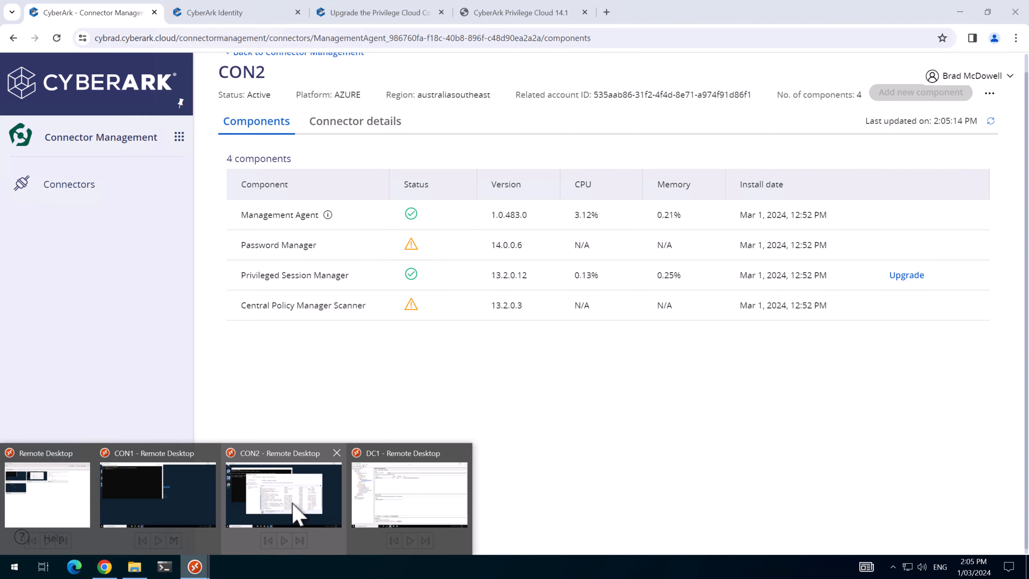
pyautogui.click(283, 494)
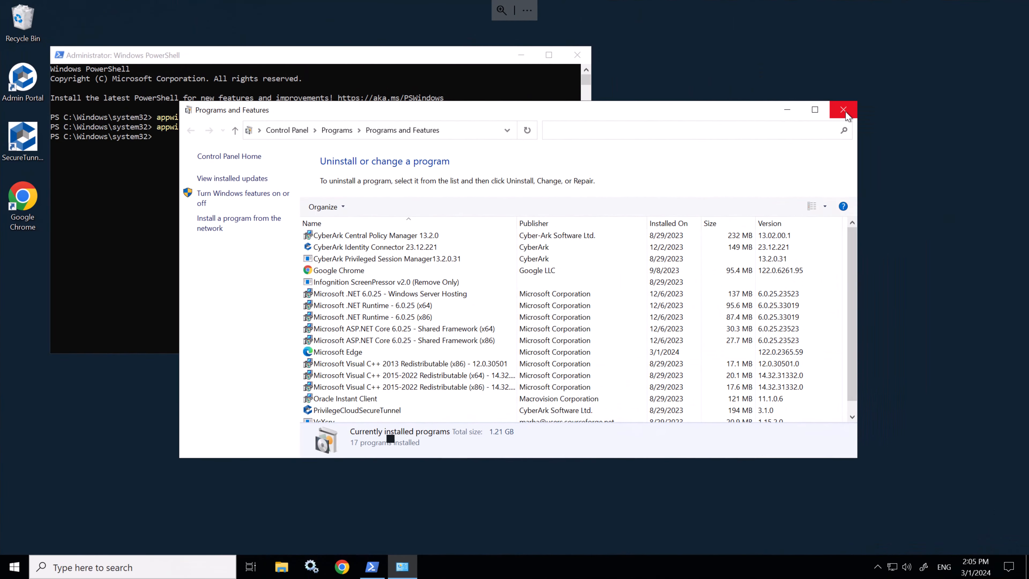
pyautogui.click(846, 114)
pyautogui.press('Up')
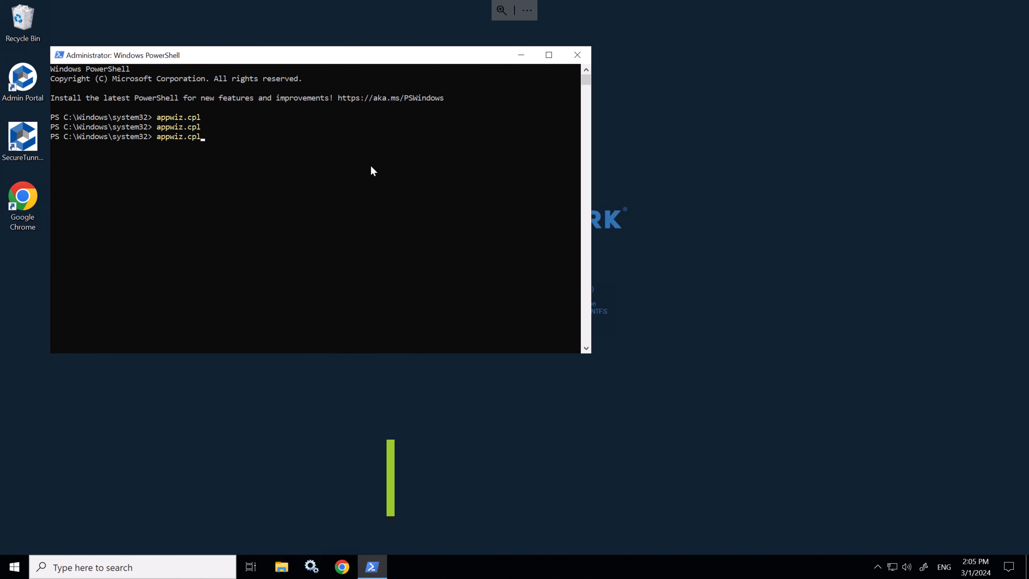
pyautogui.press('Return')
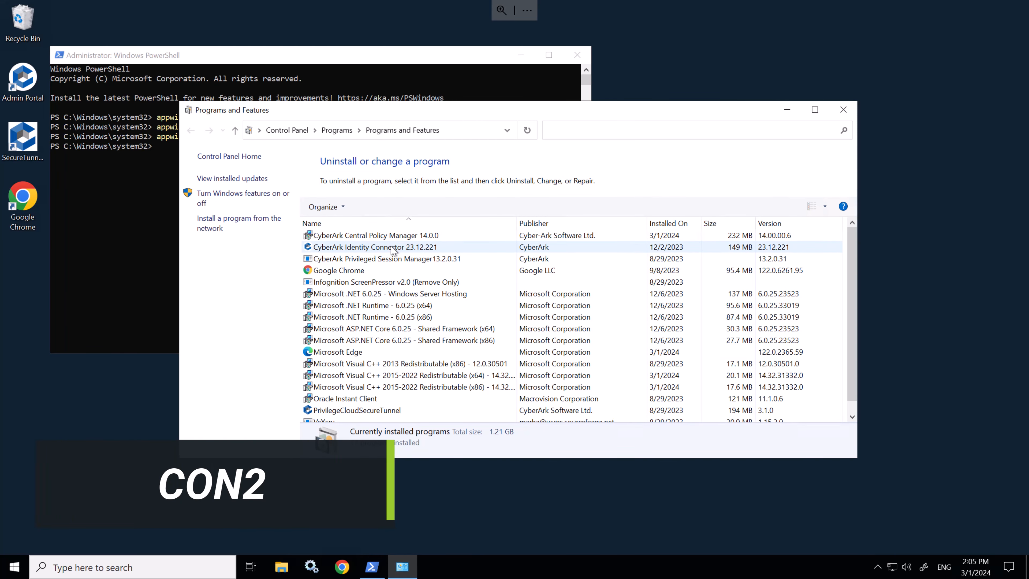
pyautogui.click(436, 238)
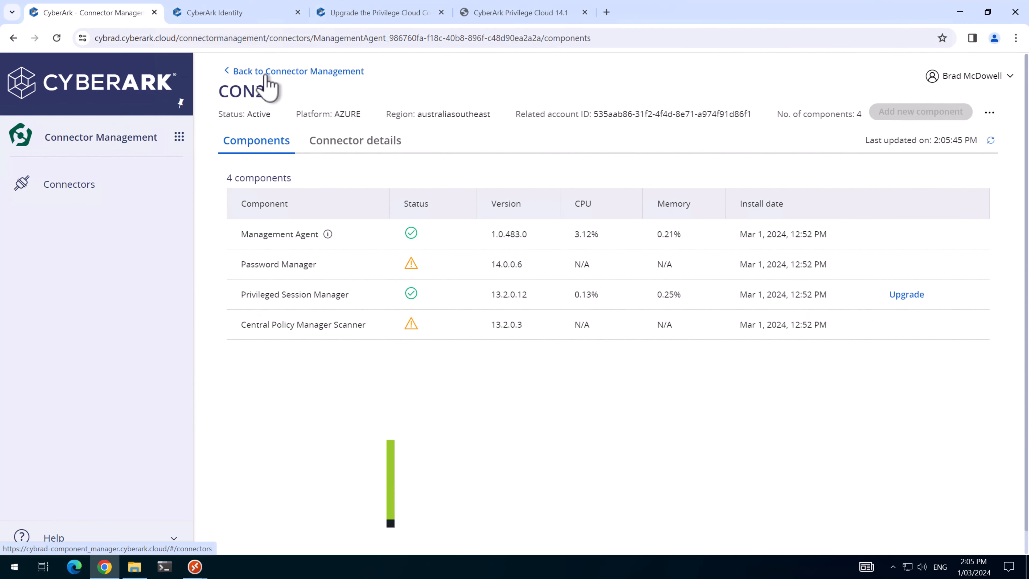
pyautogui.click(266, 75)
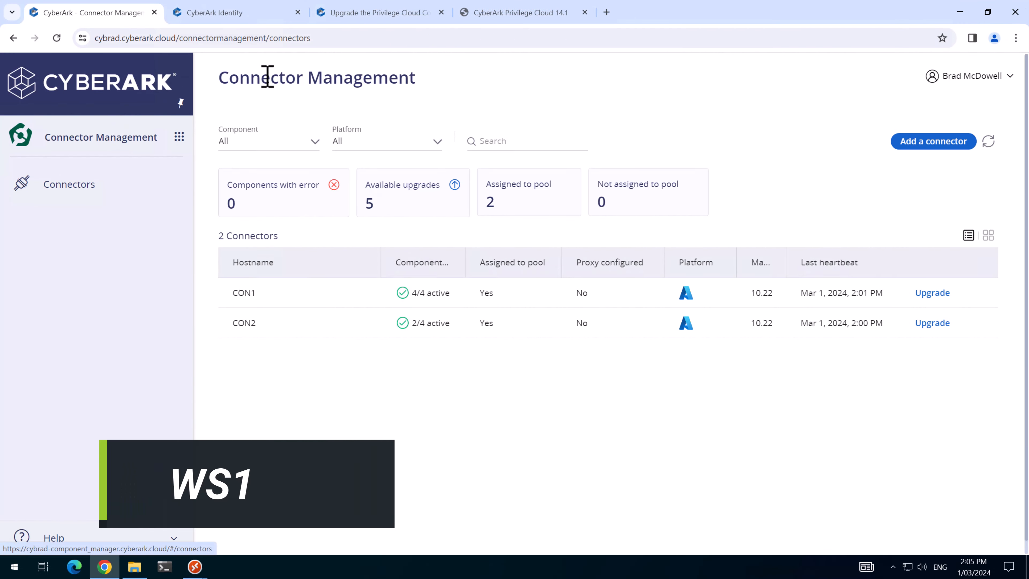
# Step: Upgrade CON1's Password Manager to 14.0.0.6 as the Active CPM using the installer credentials
pyautogui.click(330, 295)
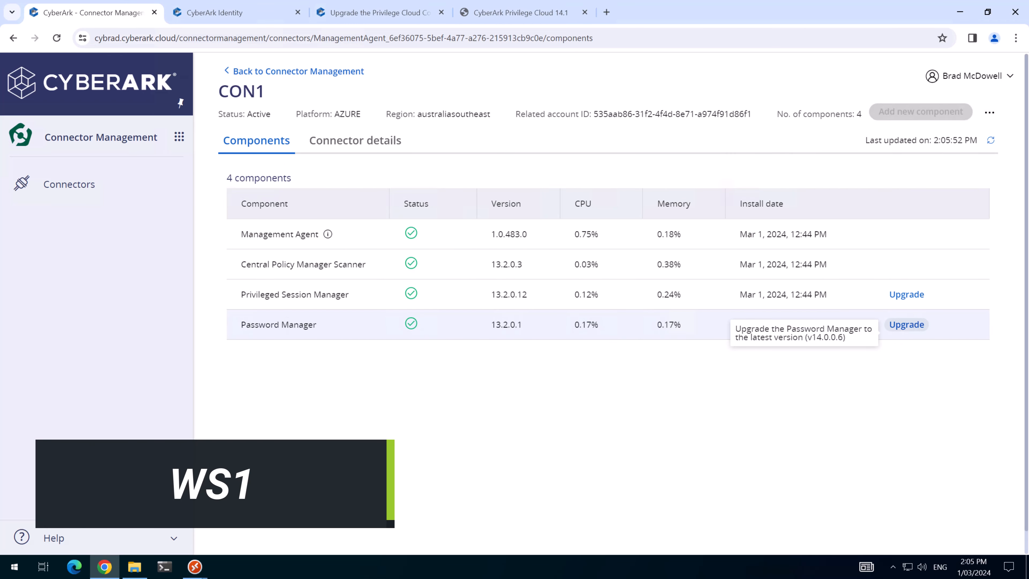
pyautogui.click(921, 324)
pyautogui.click(493, 296)
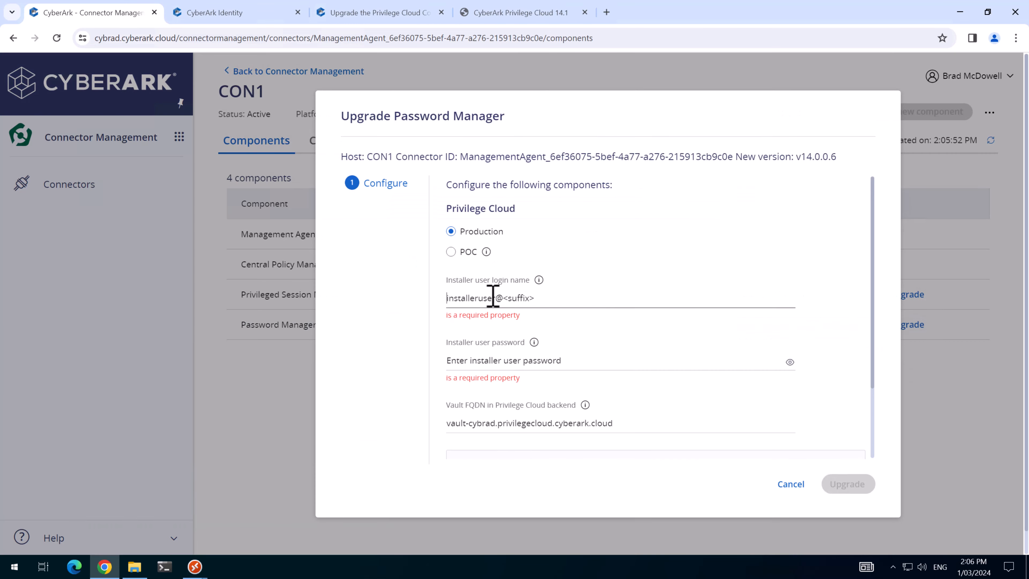
pyautogui.hotkey('ctrl', 'v')
pyautogui.click(687, 351)
pyautogui.hotkey('ctrl', 'v')
pyautogui.scroll(-3, 684, 405)
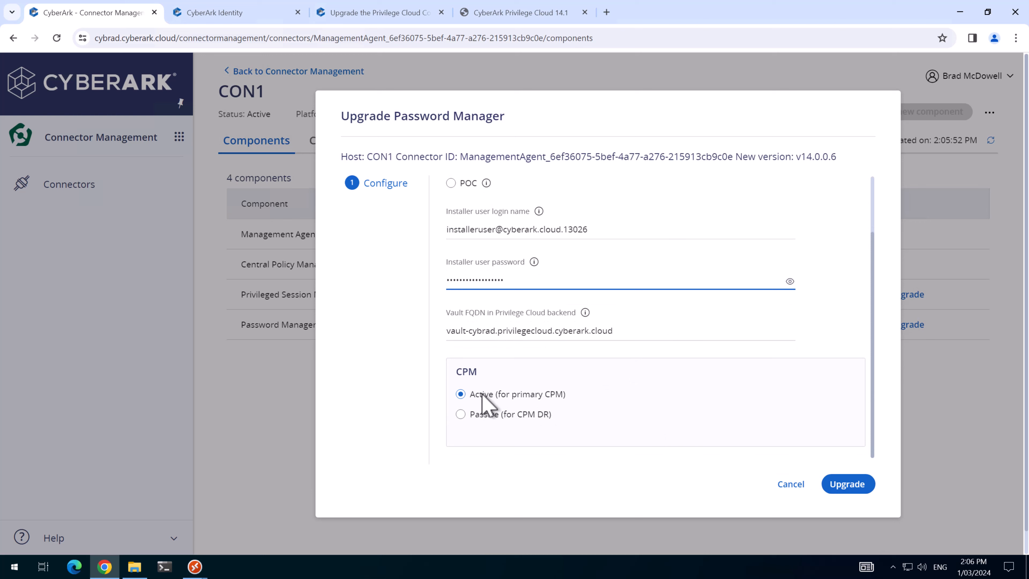
pyautogui.scroll(-1, 628, 401)
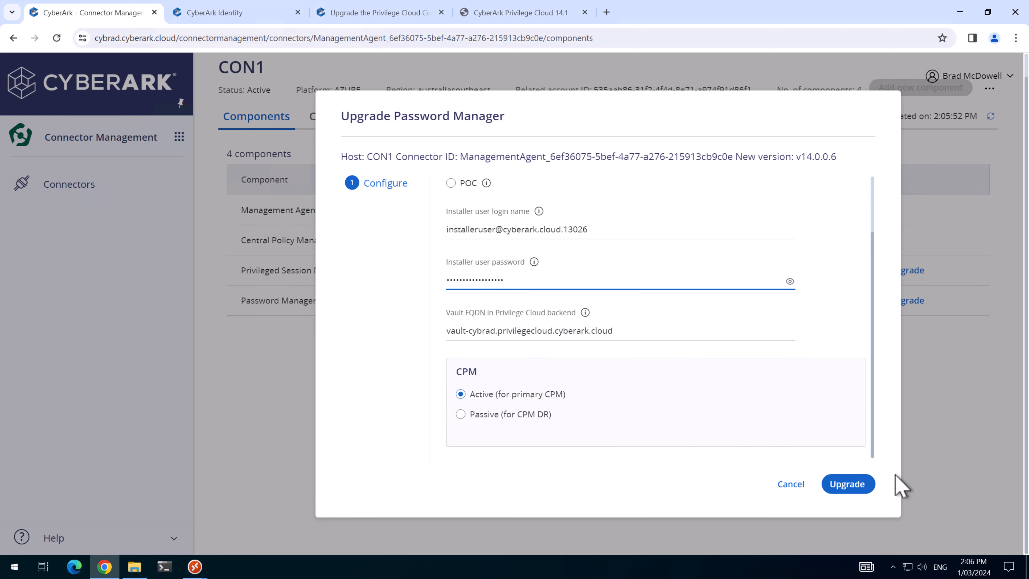
pyautogui.click(856, 486)
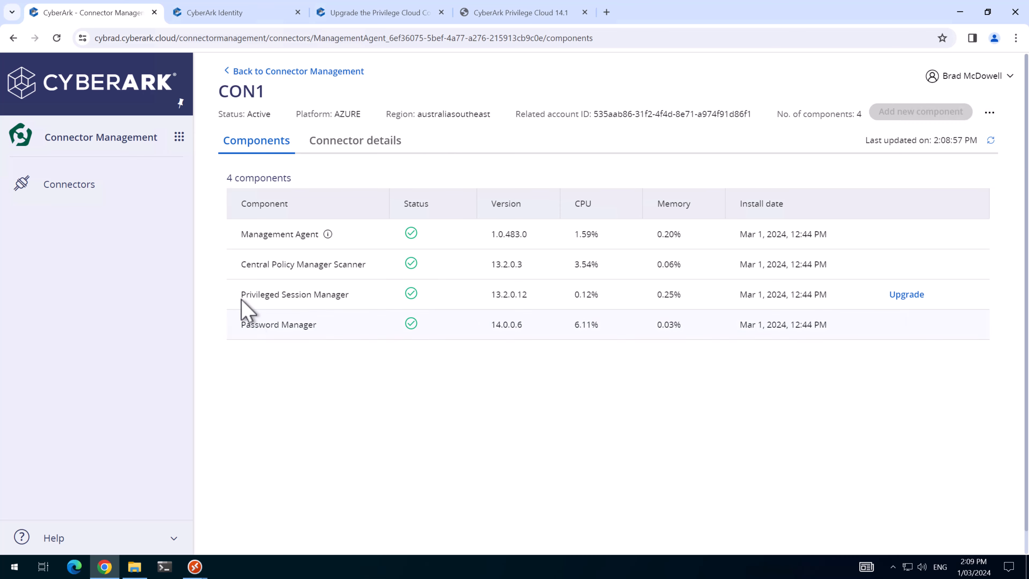
pyautogui.click(179, 137)
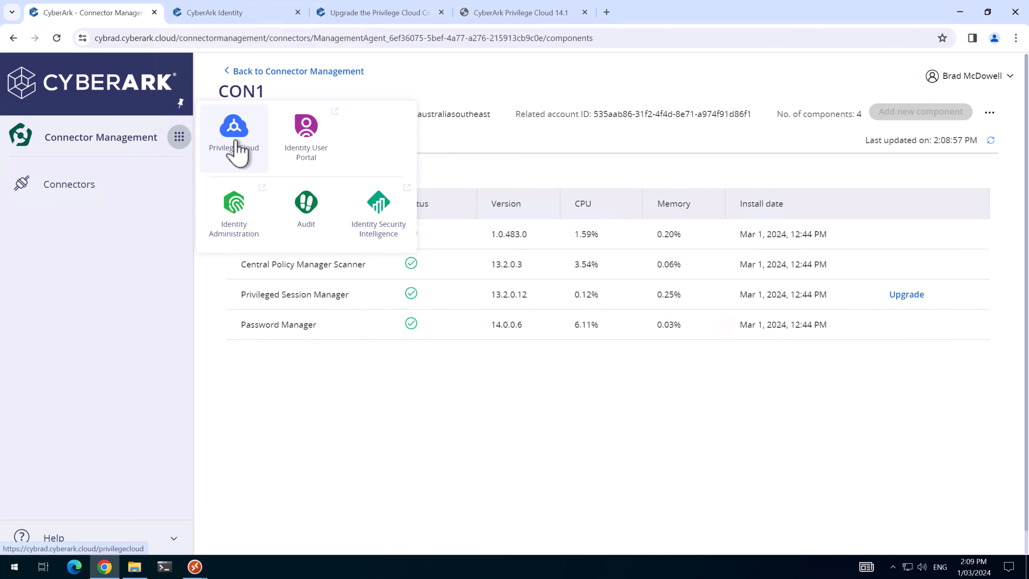
# Step: Open Privilege Cloud in a new tab and mark the cybrad.au domain admin account for immediate verification
pyautogui.rightClick(239, 143)
pyautogui.click(267, 154)
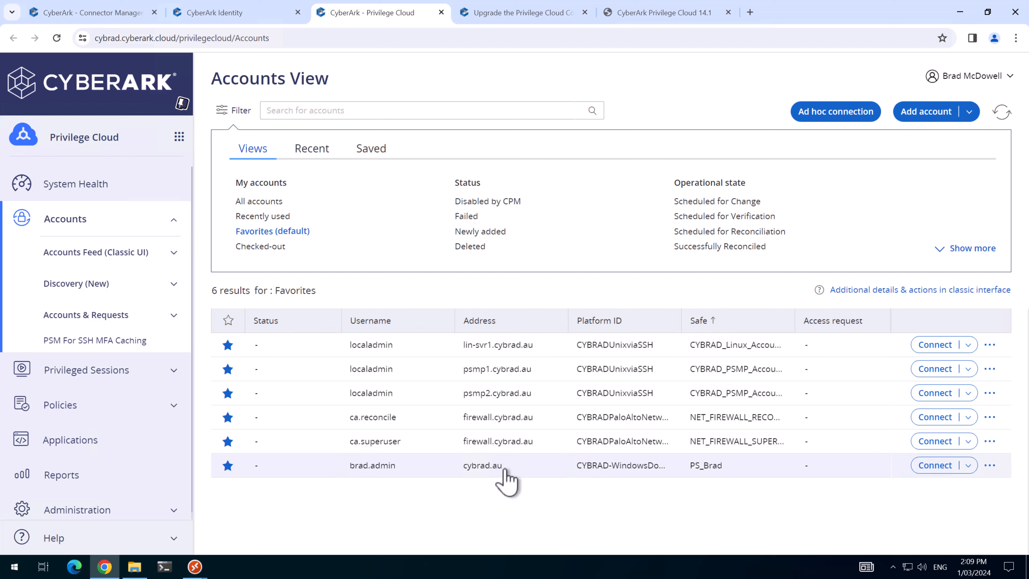
pyautogui.click(542, 466)
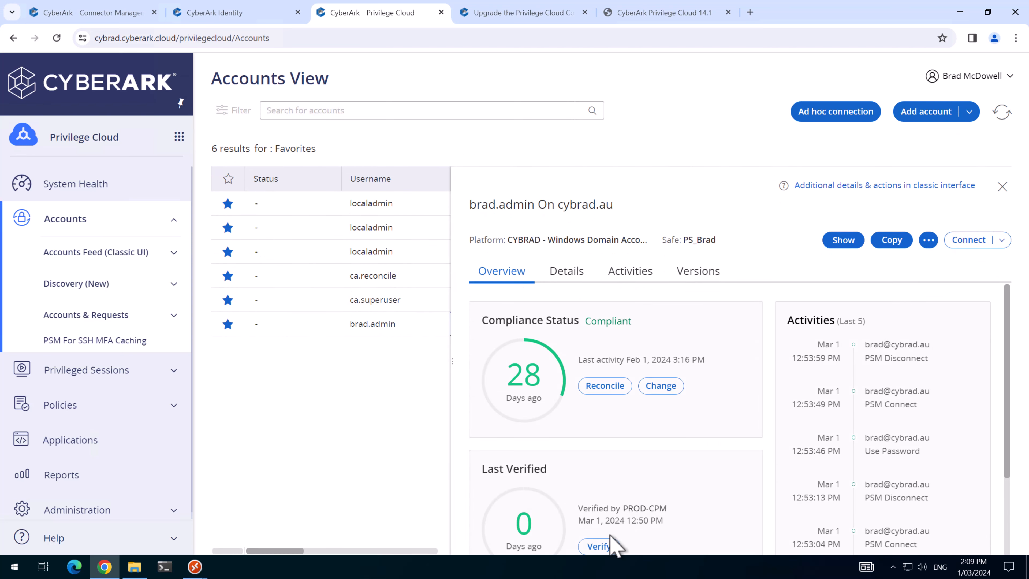
pyautogui.click(599, 546)
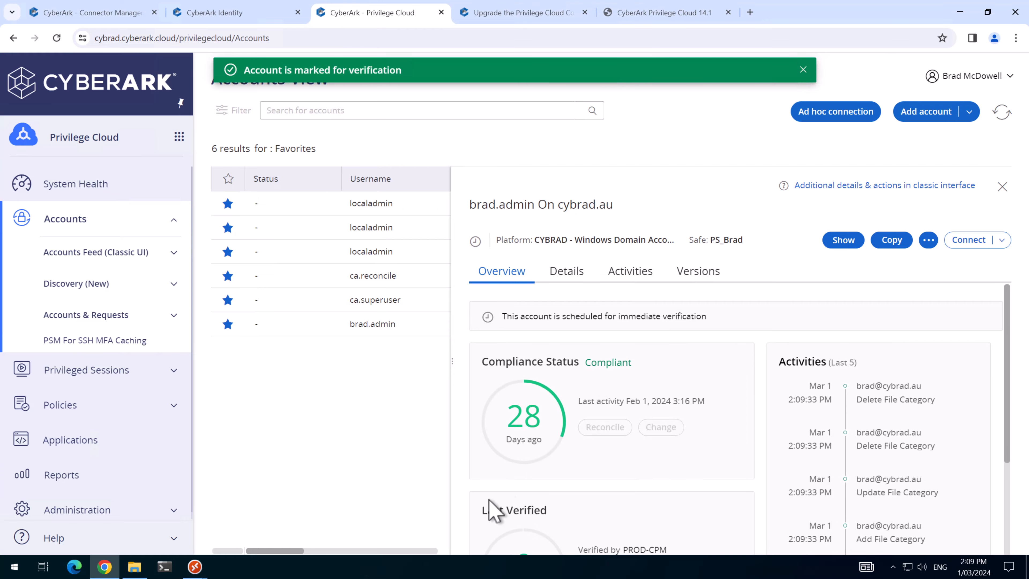
pyautogui.moveTo(195, 566)
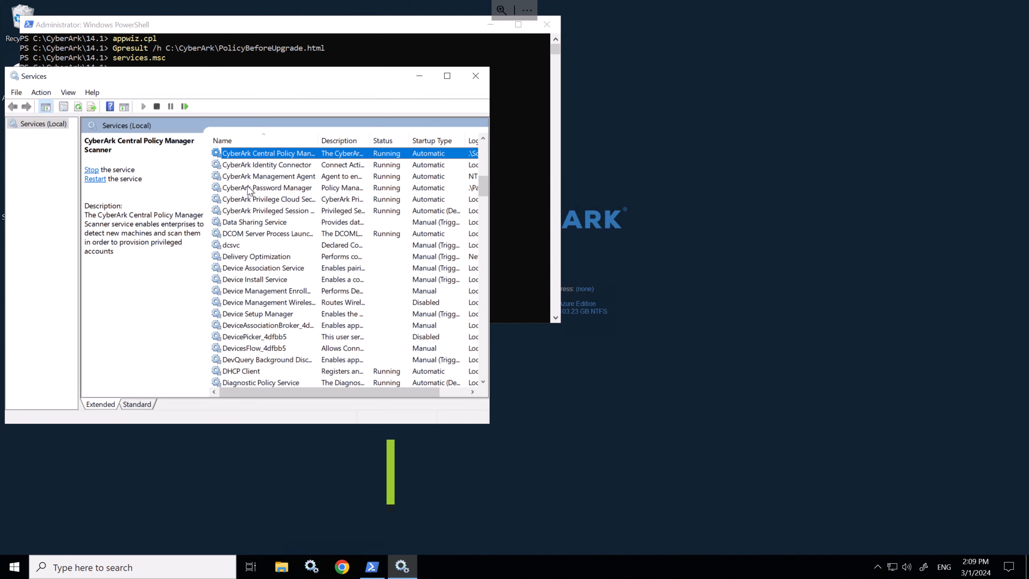
# Step: Restart CON1's CyberArk Password Manager service and recheck Central Policy Manager 14.0.0 via appwiz.cpl
pyautogui.click(249, 188)
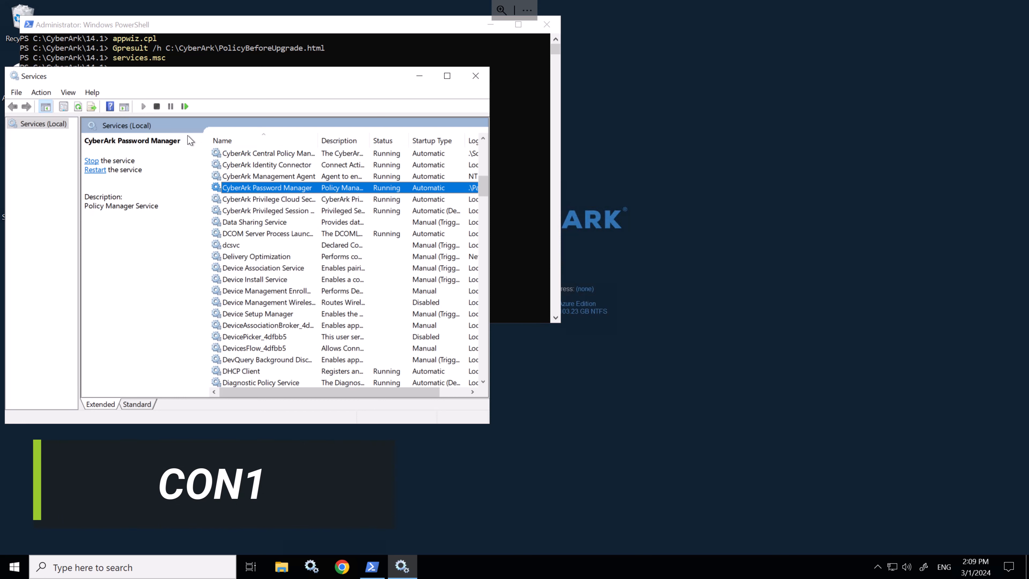
pyautogui.click(185, 106)
pyautogui.click(214, 60)
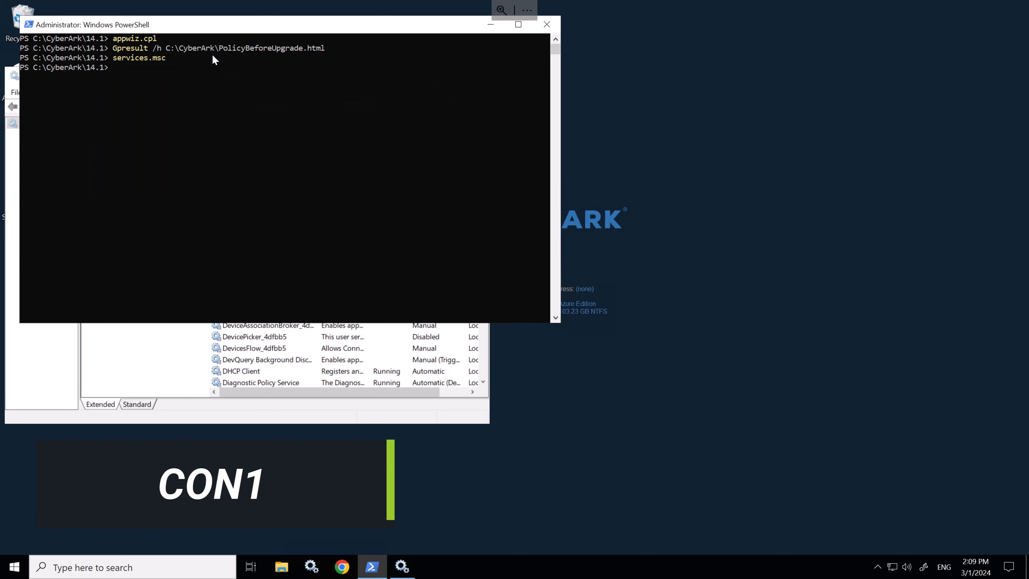
pyautogui.press('Up')
pyautogui.press('Up')
pyautogui.press('Up')
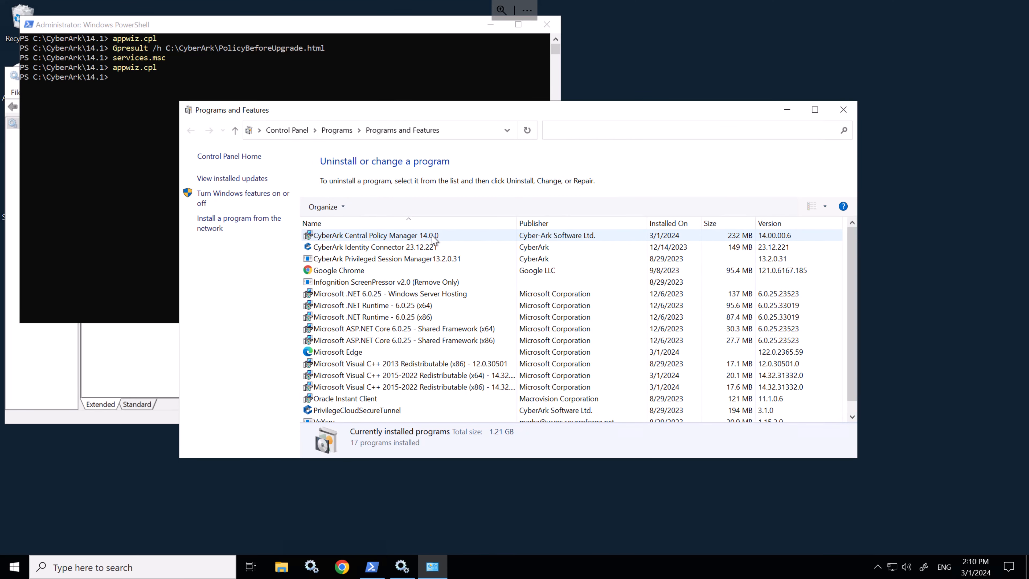
pyautogui.click(843, 110)
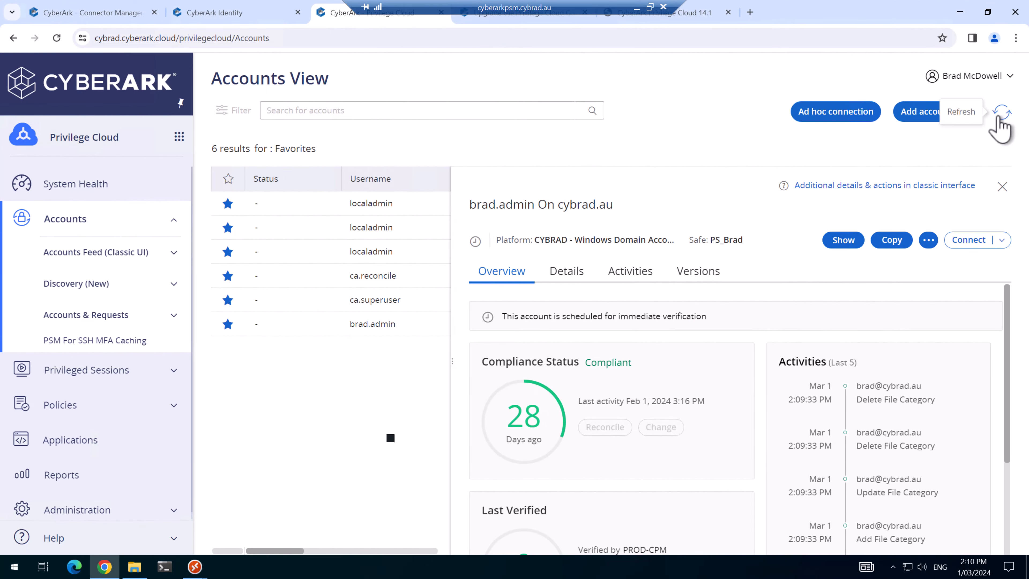
# Step: Refresh the account details to confirm PROD-CPM's 2:09 PM Last Verified time, then return to CON1's components
pyautogui.click(1001, 112)
pyautogui.scroll(-2, 622, 462)
pyautogui.moveTo(615, 460); pyautogui.dragTo(651, 460)
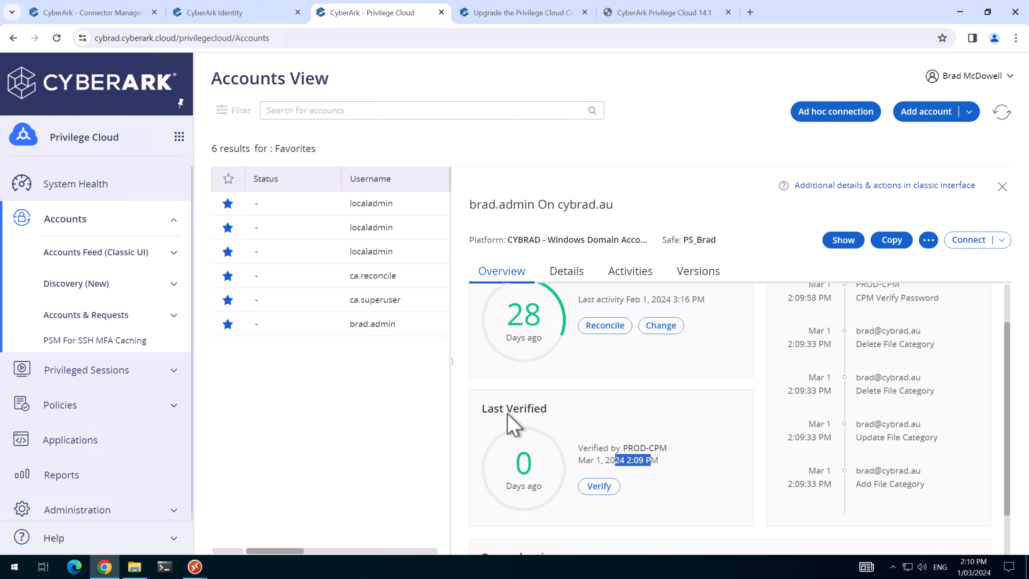
pyautogui.click(115, 16)
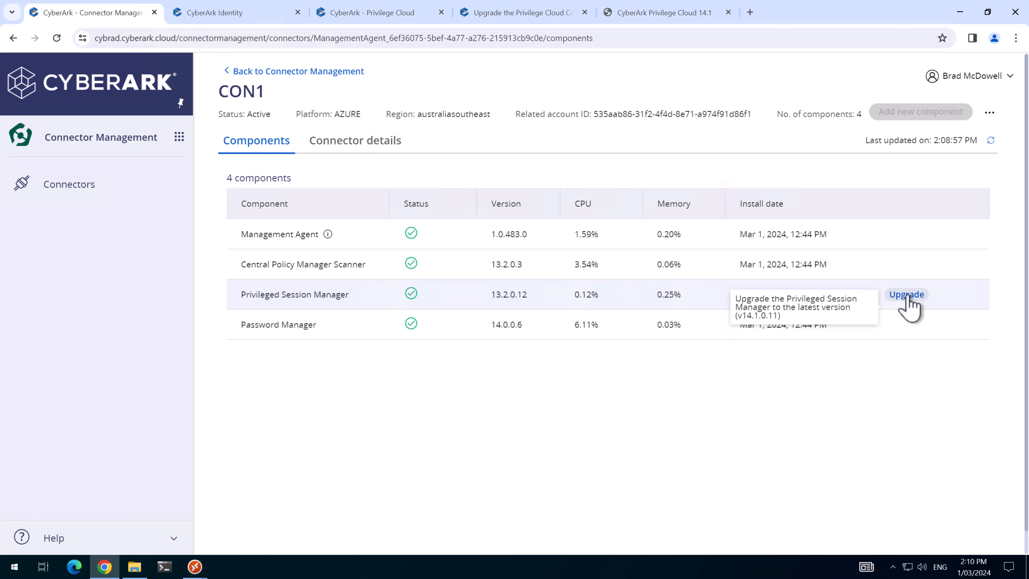
# Step: Upgrade CON1's Privileged Session Manager to 14.1.0.11 using the installer and domain user credentials
pyautogui.click(906, 295)
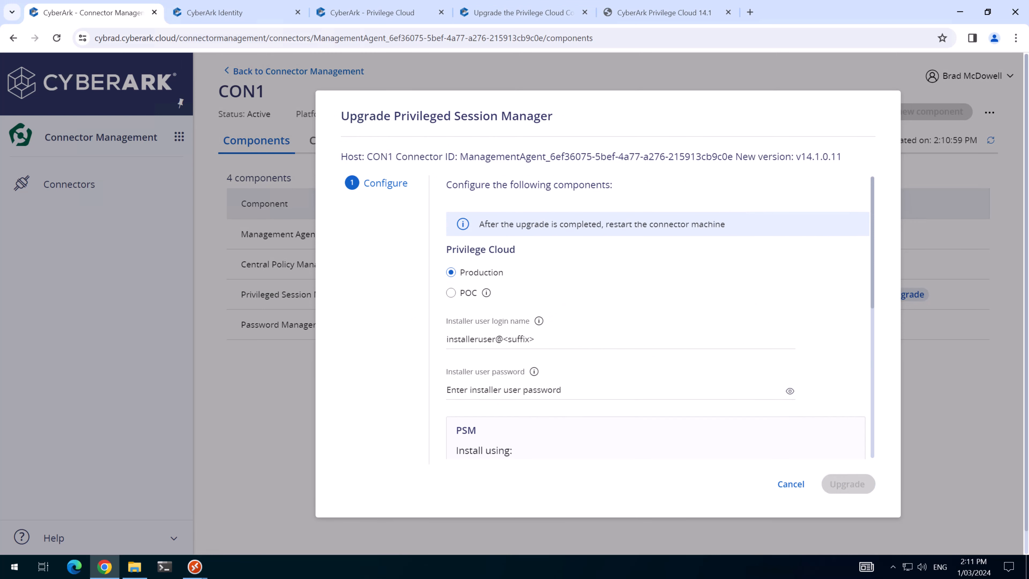
pyautogui.click(545, 339)
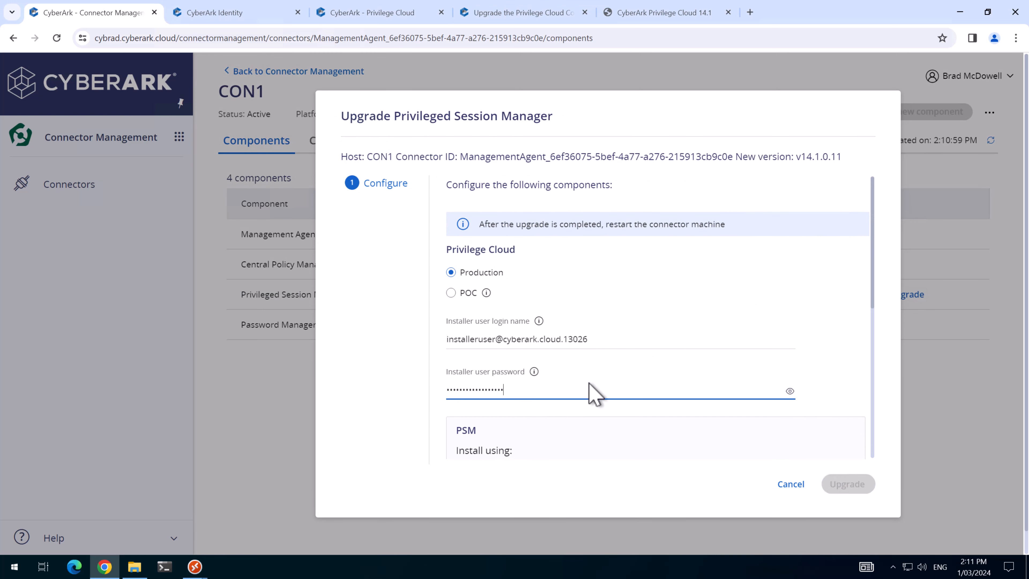
pyautogui.scroll(-3, 590, 385)
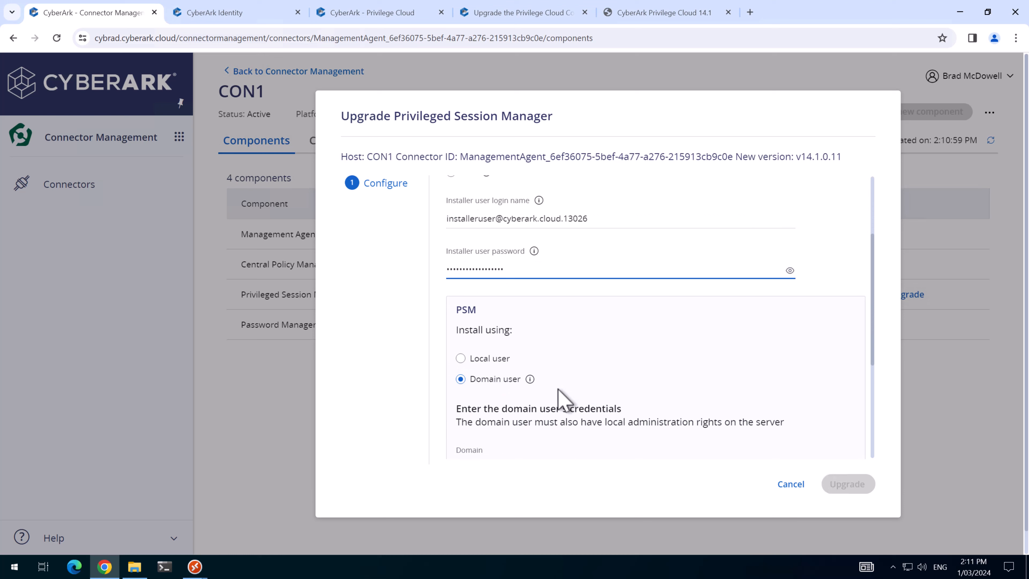
pyautogui.scroll(-3, 558, 390)
pyautogui.click(538, 348)
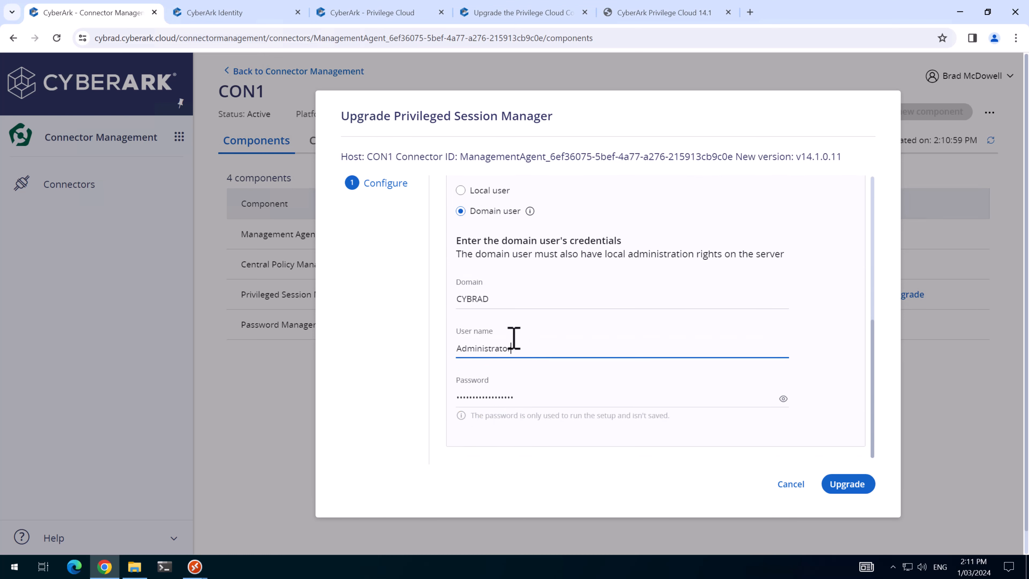
pyautogui.click(847, 485)
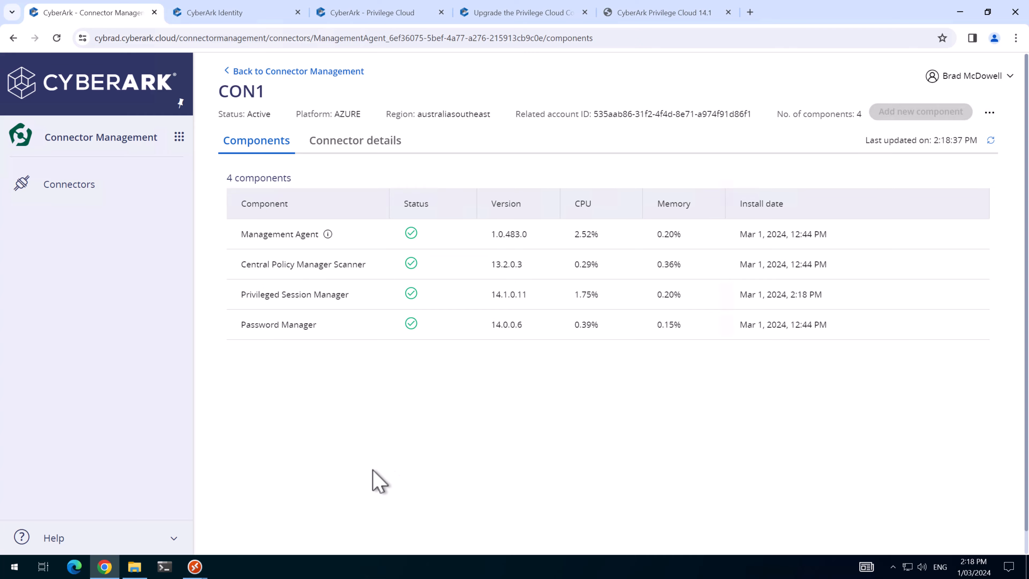
# Step: On CON1, run gpupdate /force, then reboot the server with Restart-Computer
pyautogui.moveTo(195, 566)
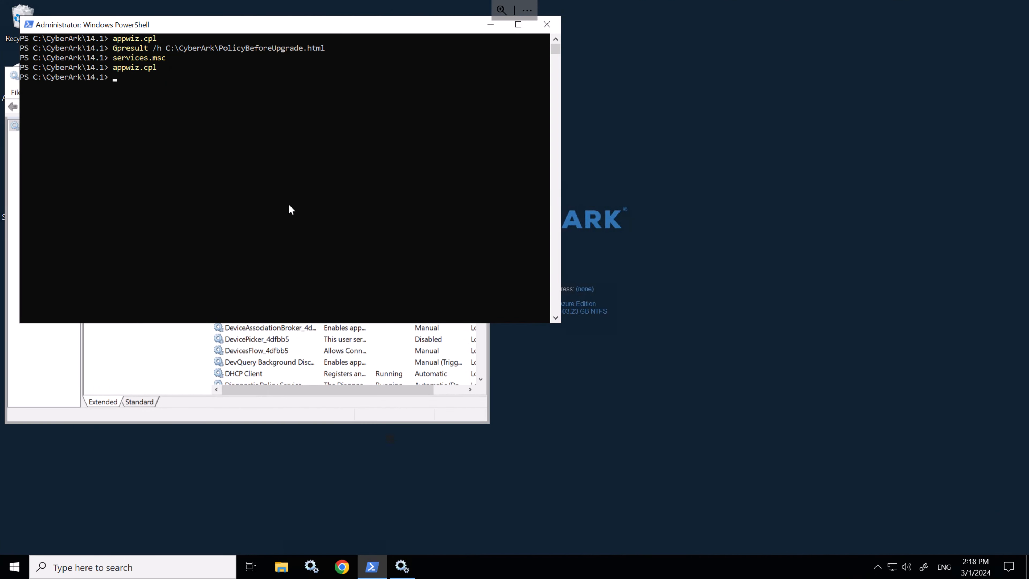
pyautogui.click(300, 106)
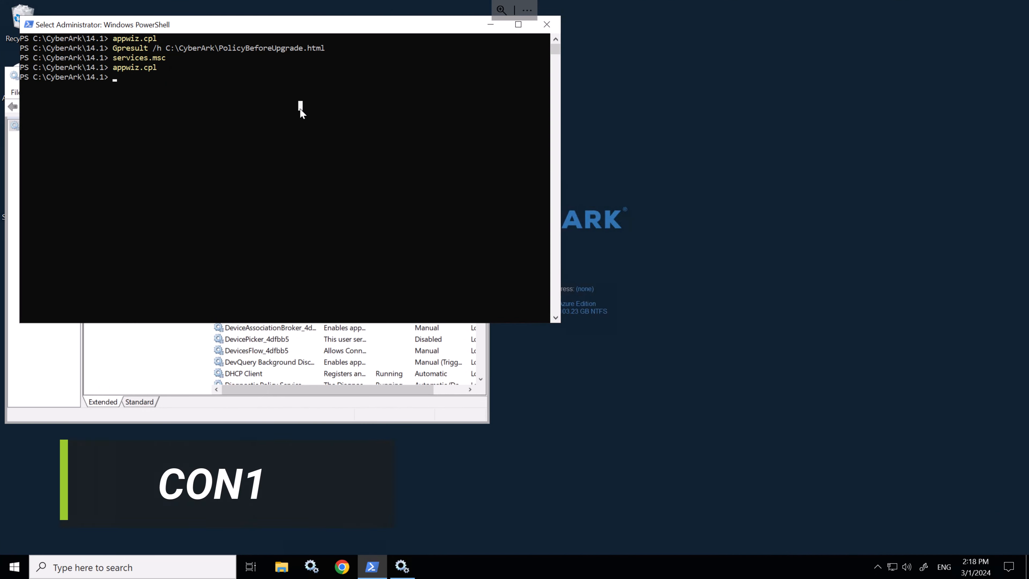
pyautogui.write('gp')
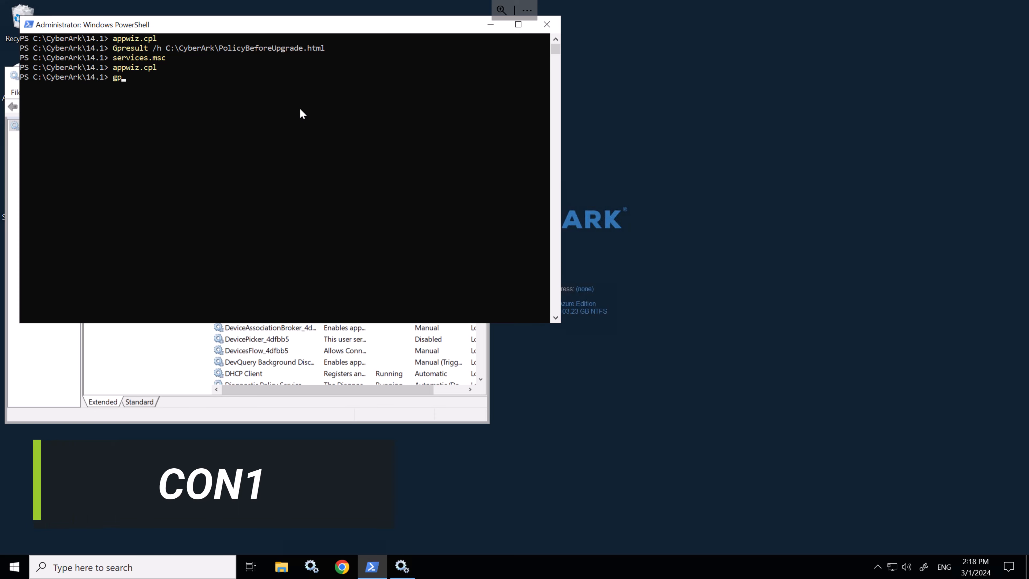
pyautogui.write('update /for')
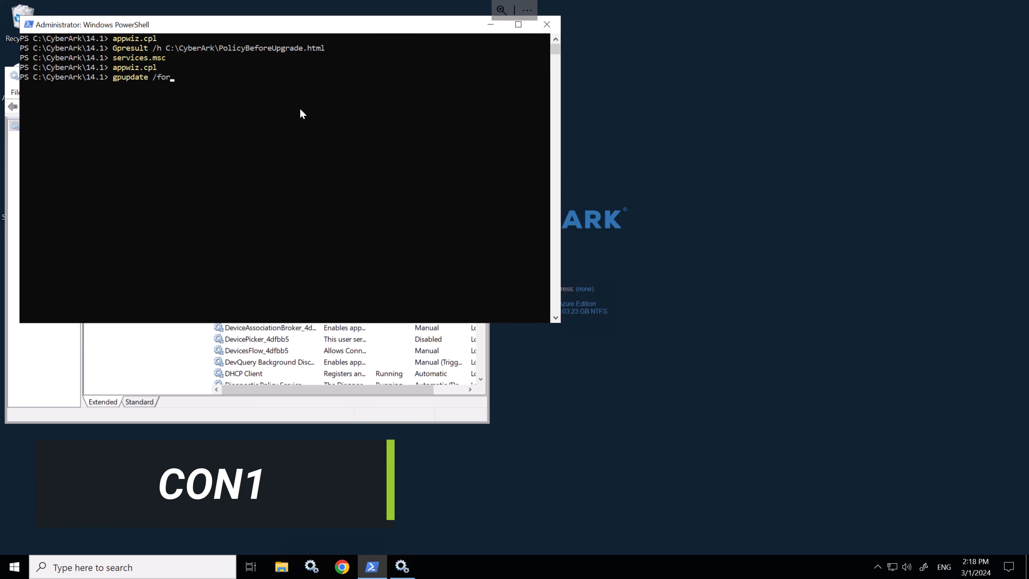
pyautogui.write('ce')
pyautogui.press('Return')
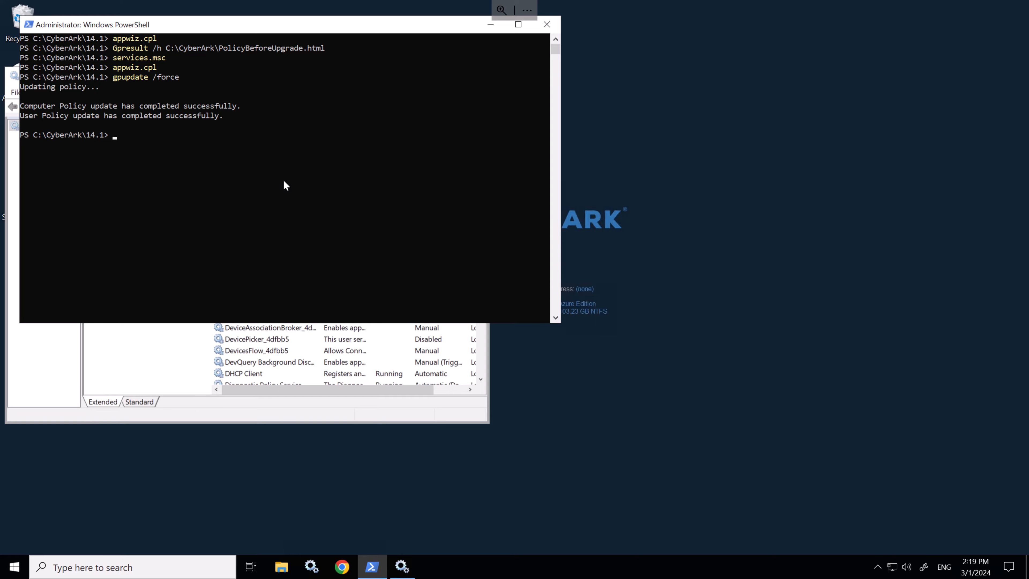
pyautogui.write('restart-co')
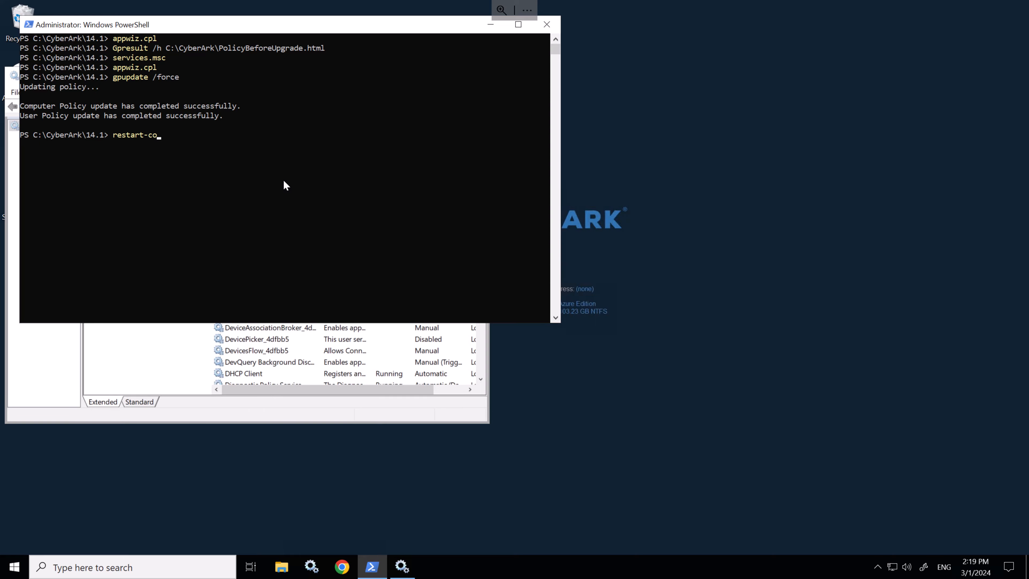
pyautogui.press('Tab')
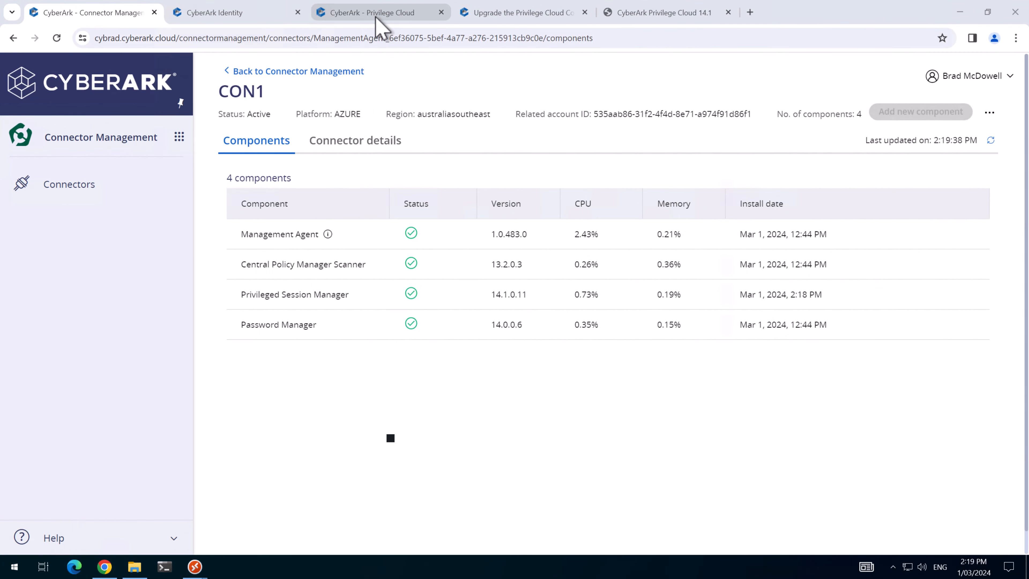
# Step: Switch the first Windows platform's PSM connector from the PSM Load Balancer to PSM Server on CON1
pyautogui.click(377, 14)
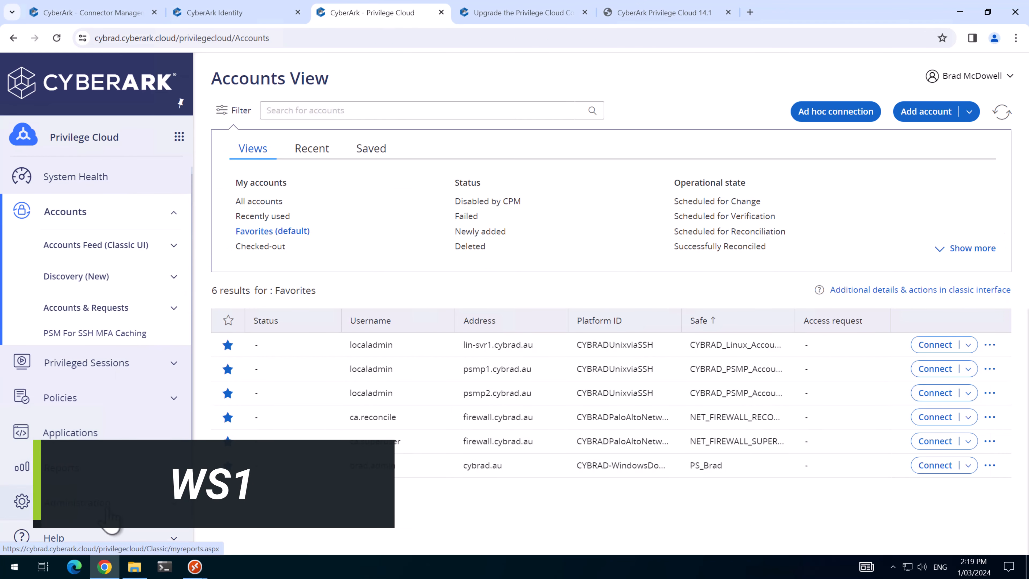
pyautogui.click(81, 502)
pyautogui.click(105, 471)
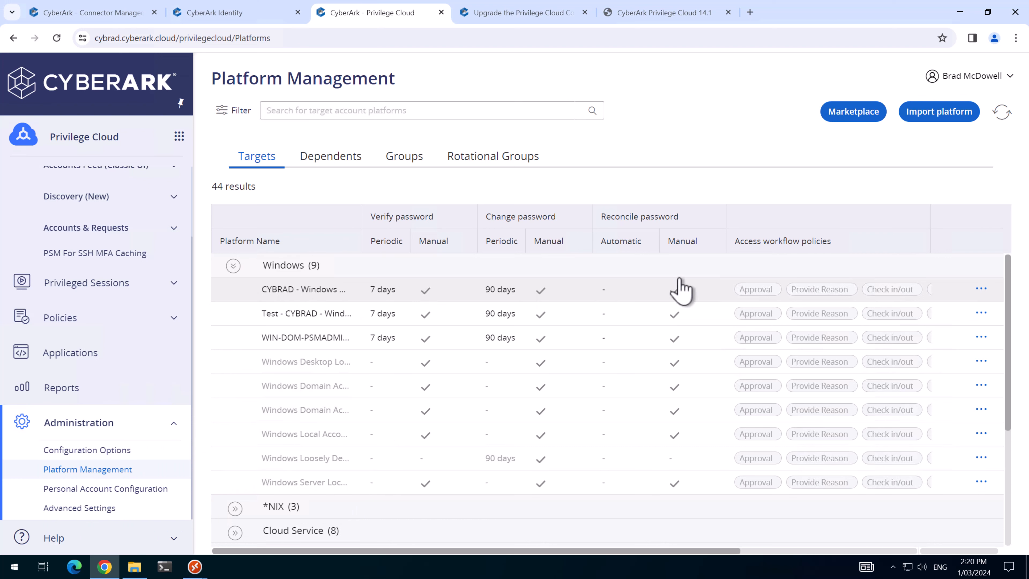
pyautogui.click(982, 289)
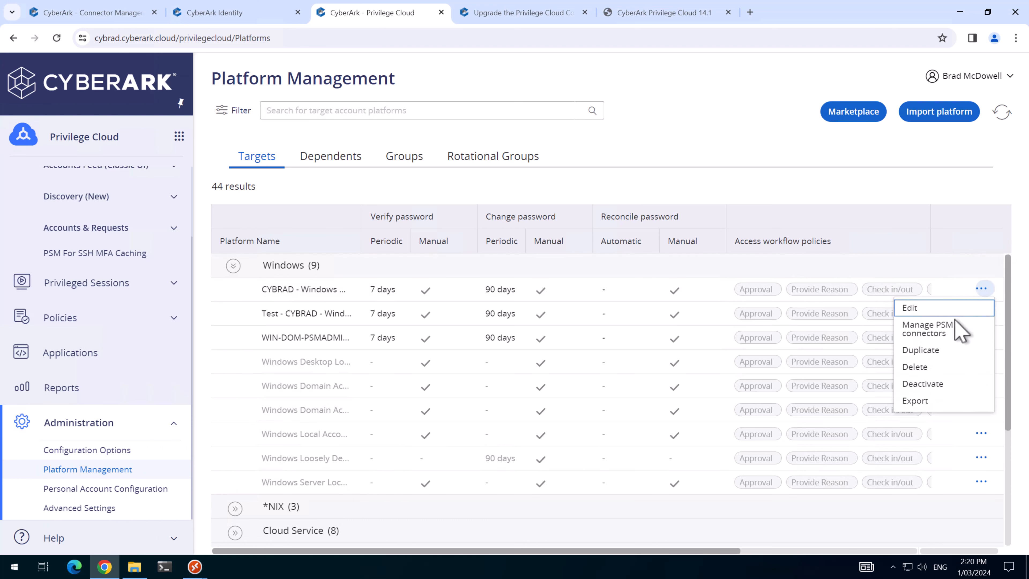
pyautogui.click(932, 329)
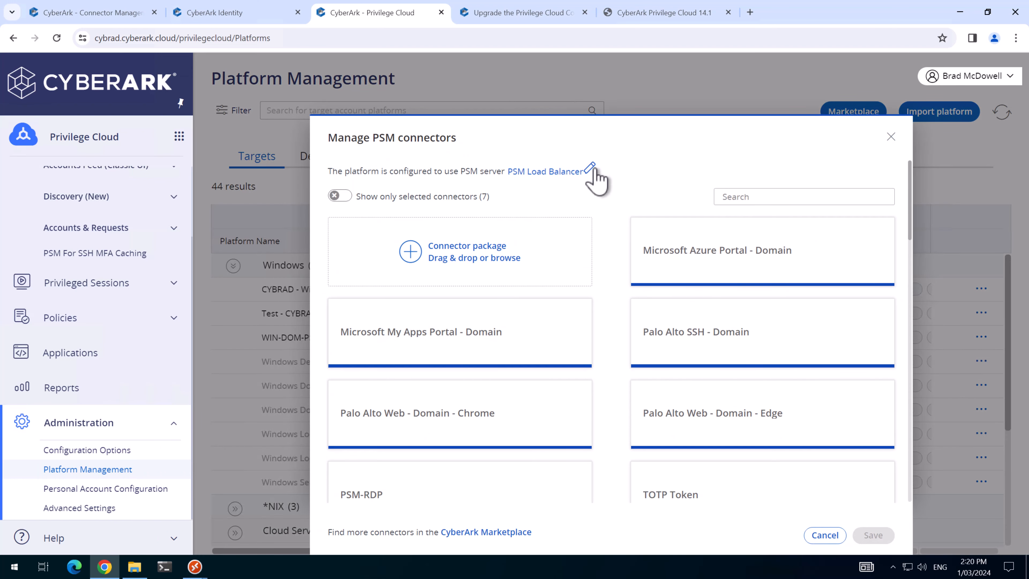
pyautogui.click(590, 169)
pyautogui.click(594, 171)
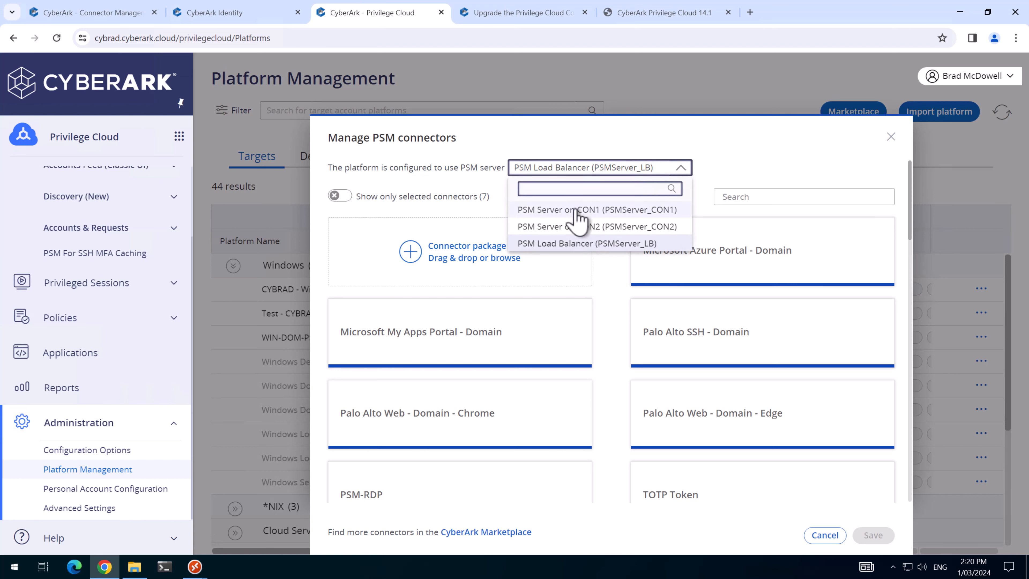
pyautogui.click(539, 209)
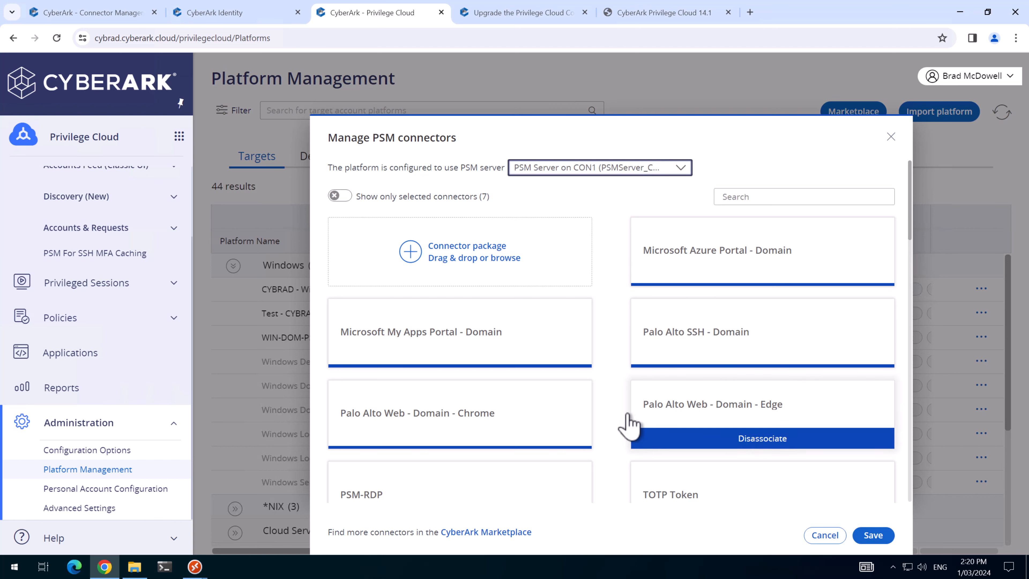
pyautogui.click(883, 536)
pyautogui.click(77, 222)
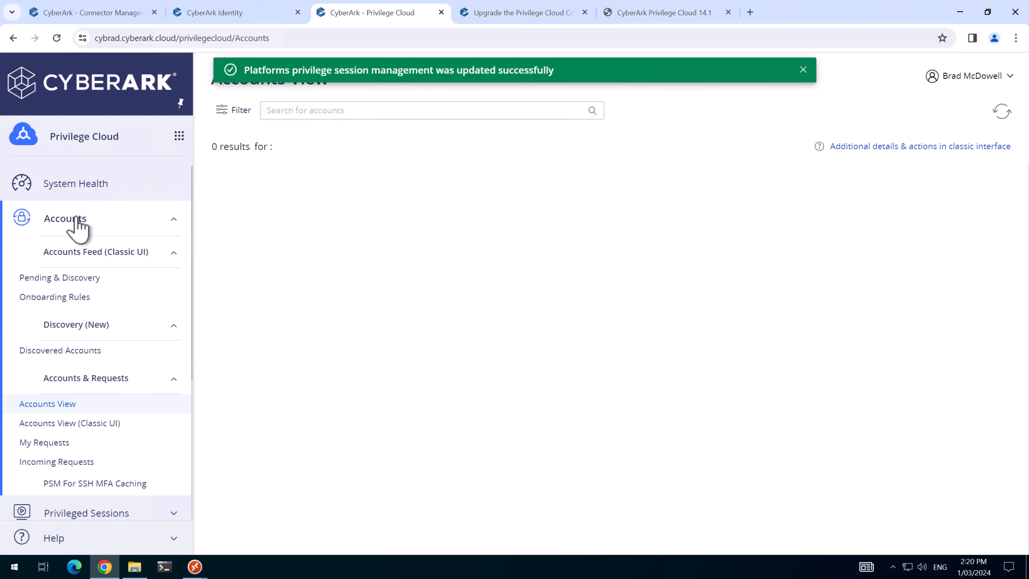
# Step: Review the PSM and PSM for SSH servers' versions and status in System Health, then return to Accounts View
pyautogui.click(64, 189)
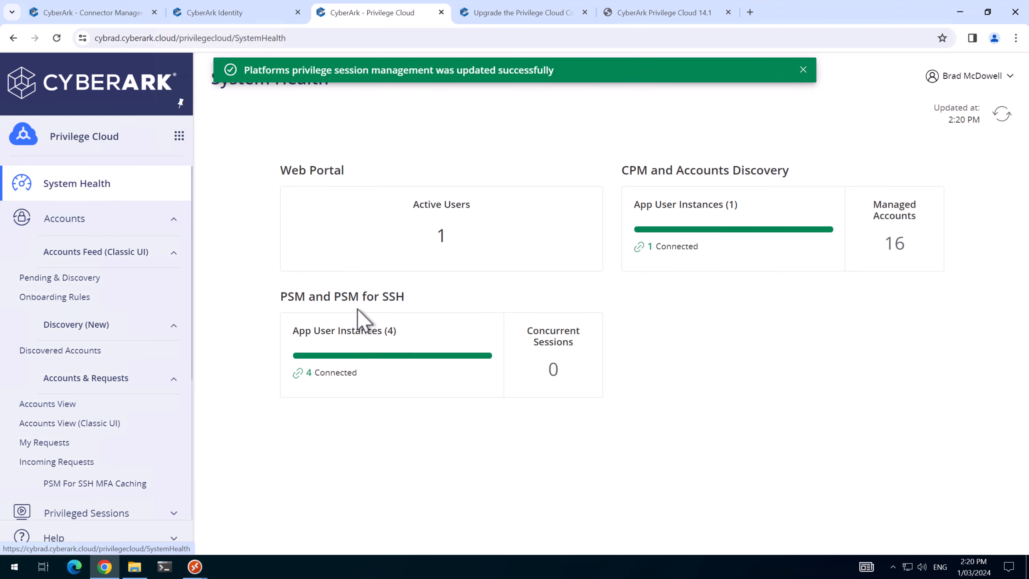
pyautogui.click(387, 373)
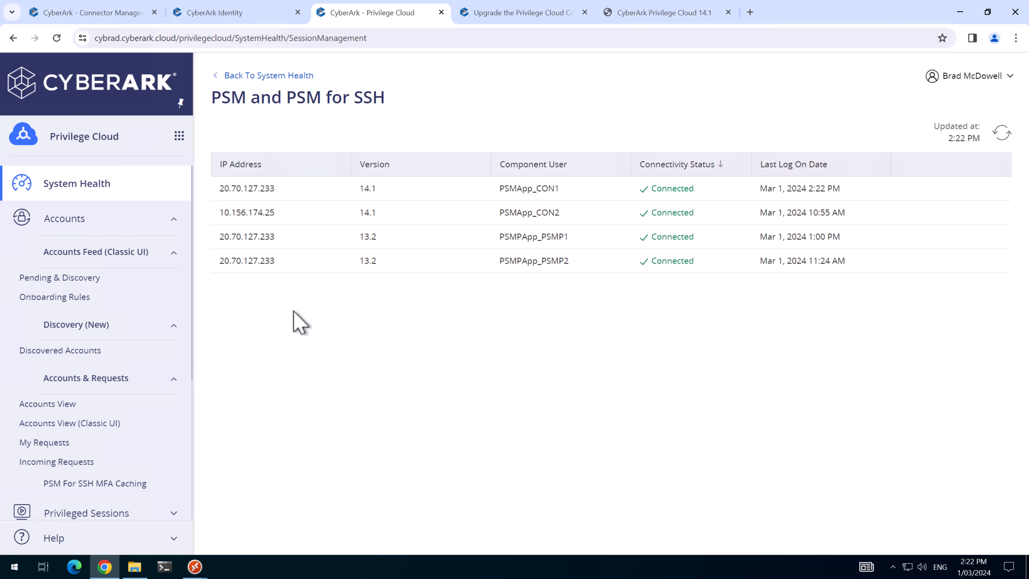
pyautogui.click(73, 222)
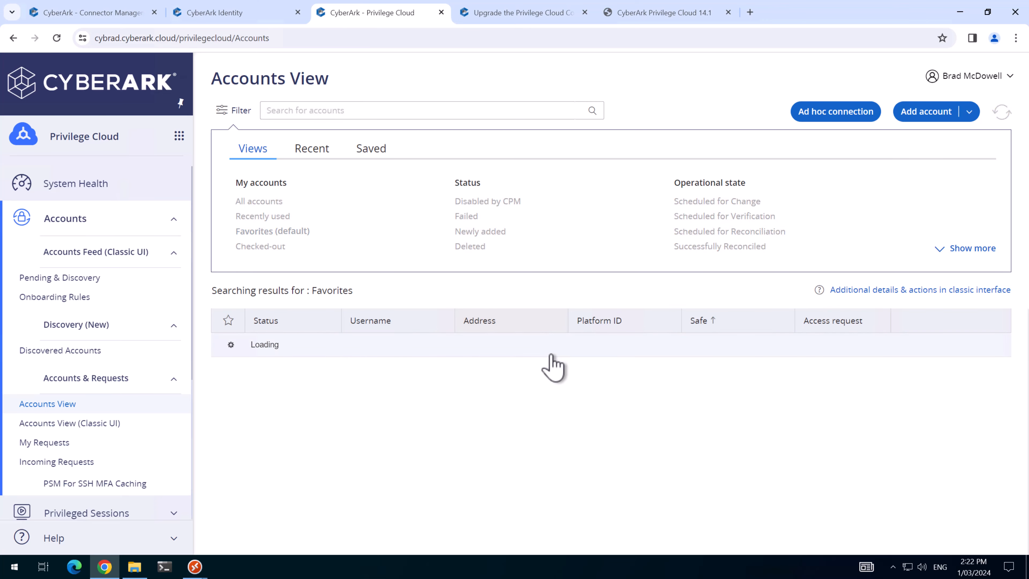
# Step: Launch a recorded PSM-RDP session to DC1 as the domain admin, close it, and return to Connector Management
pyautogui.click(504, 466)
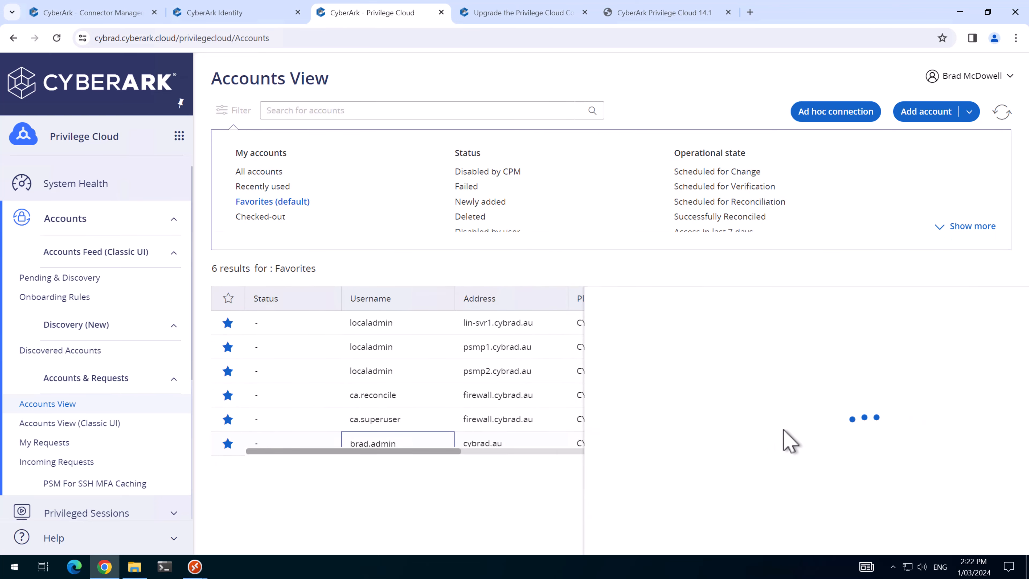
pyautogui.click(1001, 240)
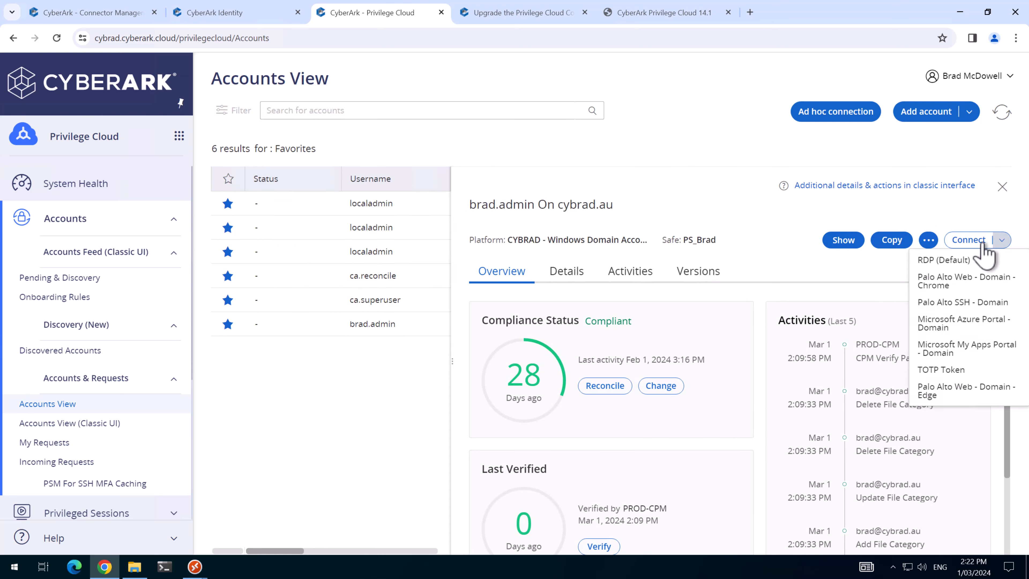
pyautogui.click(949, 279)
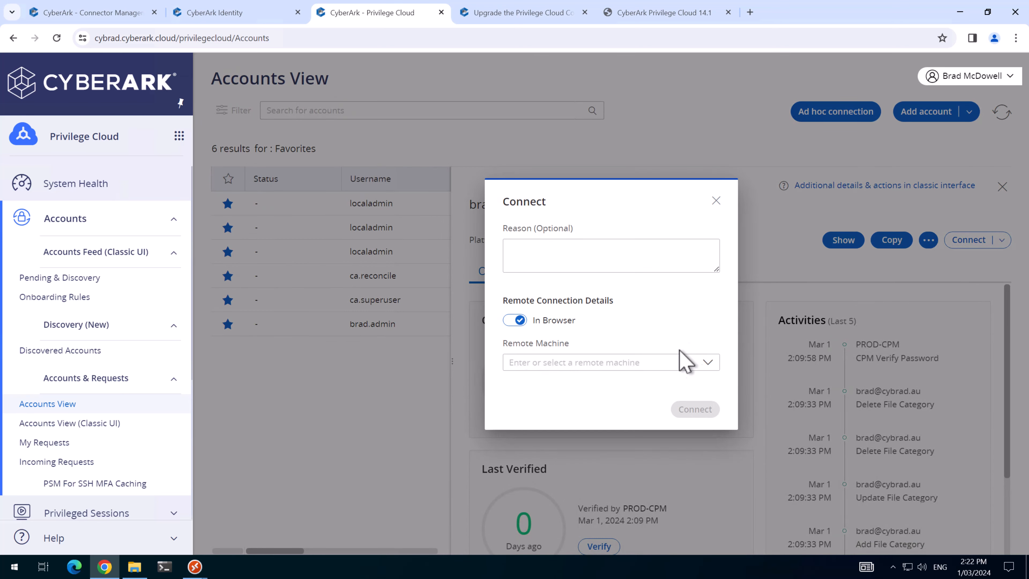
pyautogui.click(704, 363)
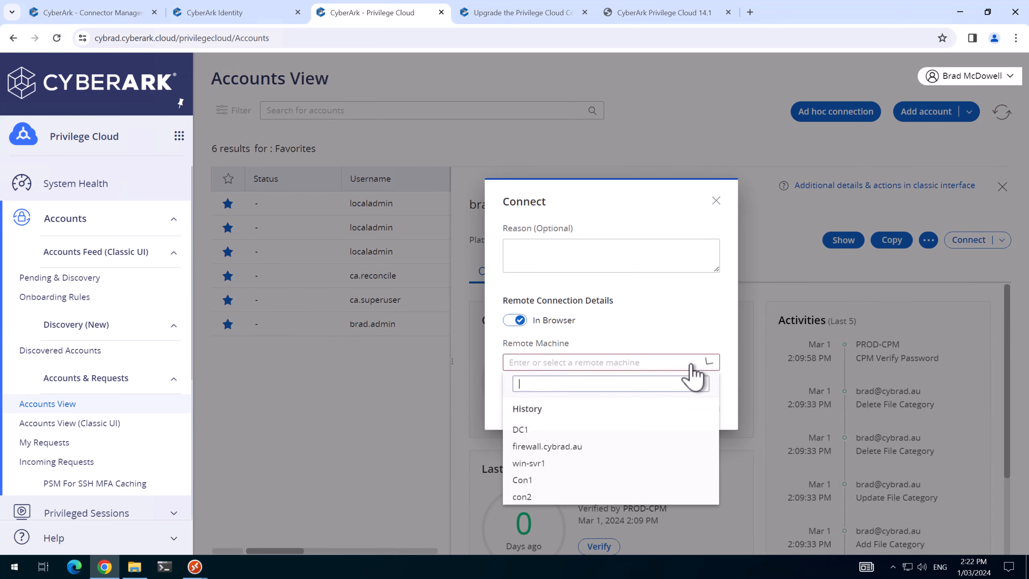
pyautogui.click(518, 428)
pyautogui.click(695, 410)
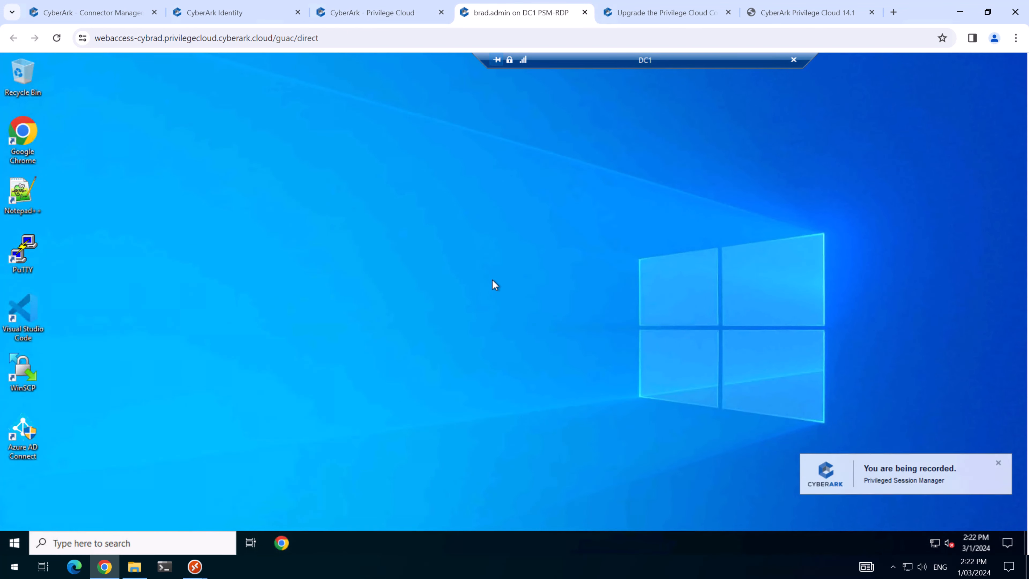
pyautogui.click(585, 12)
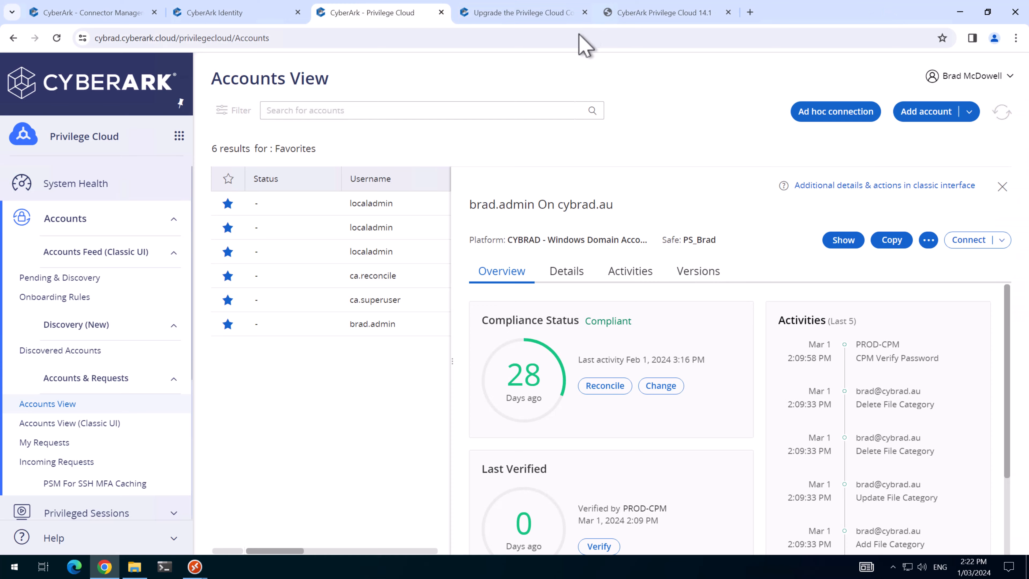
pyautogui.click(107, 13)
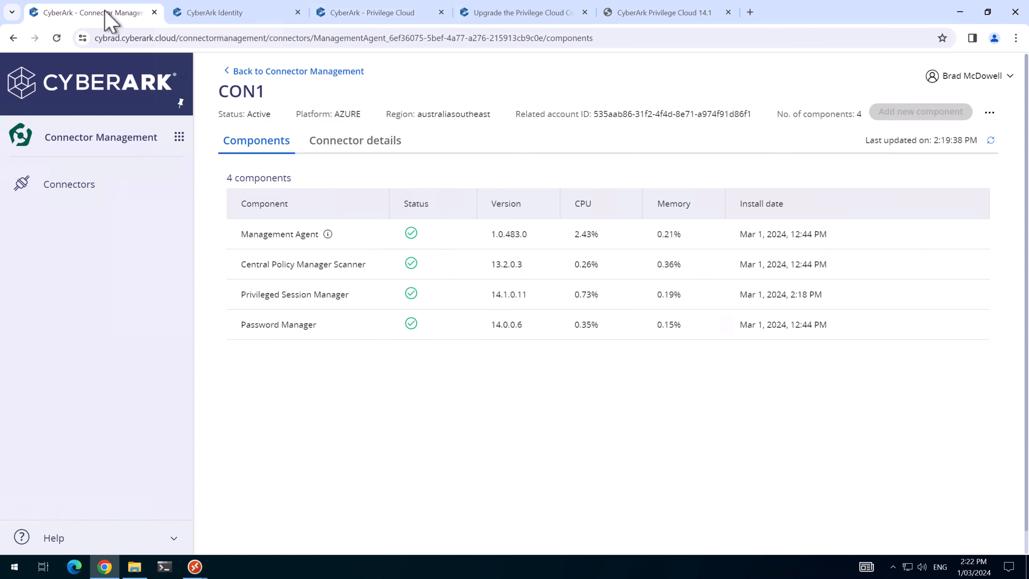
# Step: Upgrade CON2's Privileged Session Manager using domain CYBR, user Administrator and the domain user's password
pyautogui.click(262, 73)
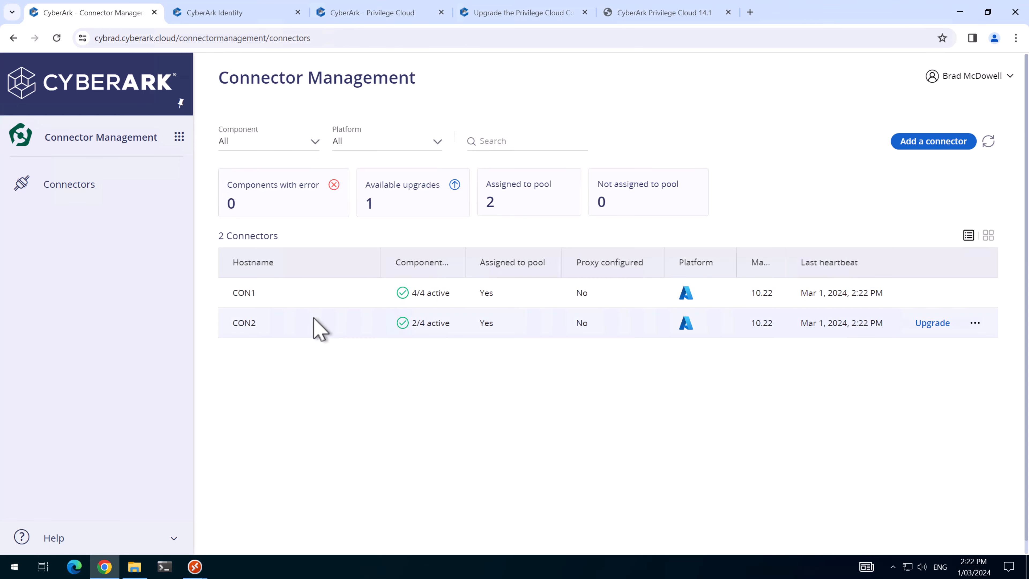
pyautogui.click(470, 326)
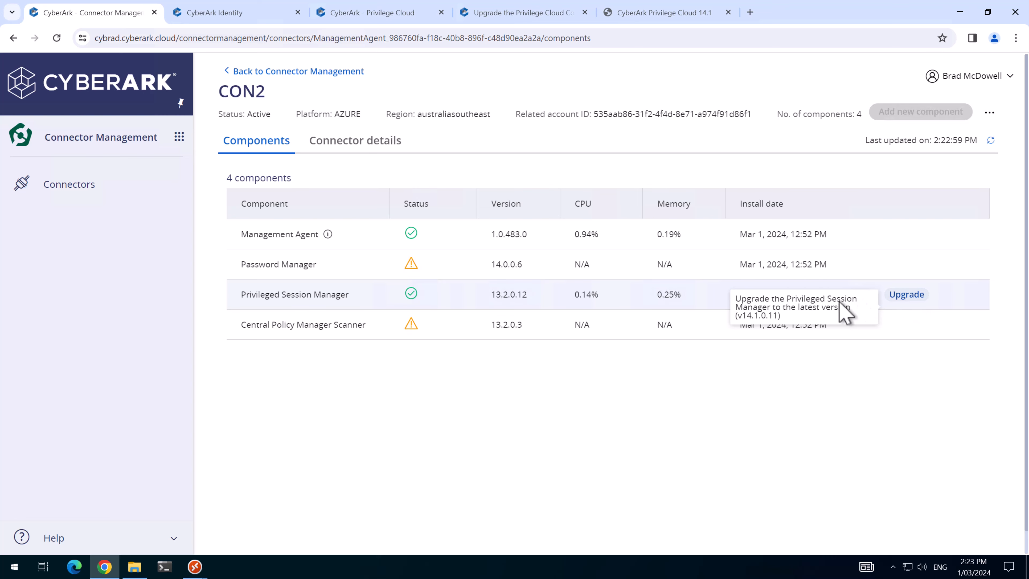
pyautogui.click(907, 295)
pyautogui.scroll(-8, 591, 379)
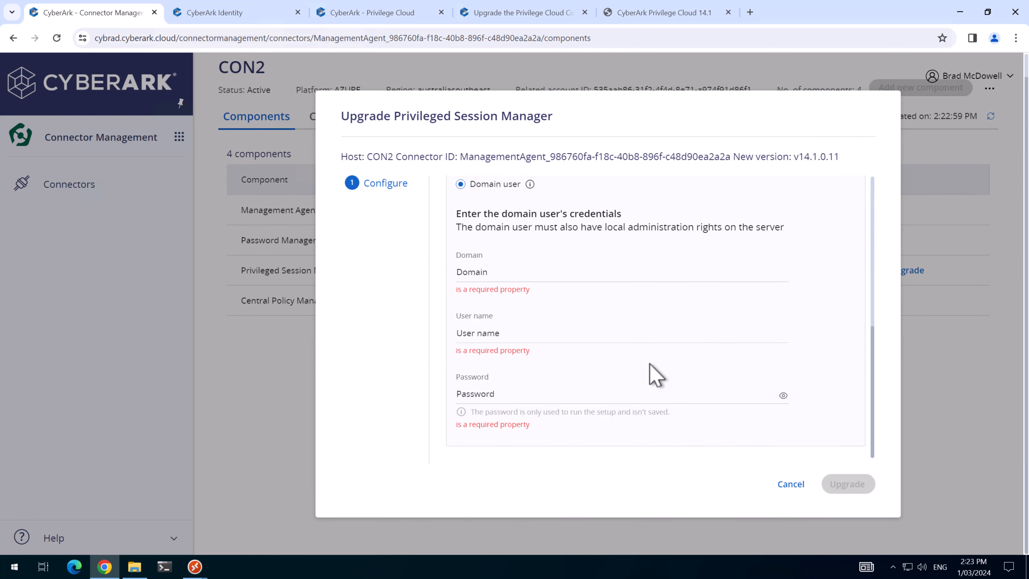
pyautogui.click(566, 399)
pyautogui.hotkey('ctrl', 'v')
pyautogui.click(558, 341)
pyautogui.write('Adm')
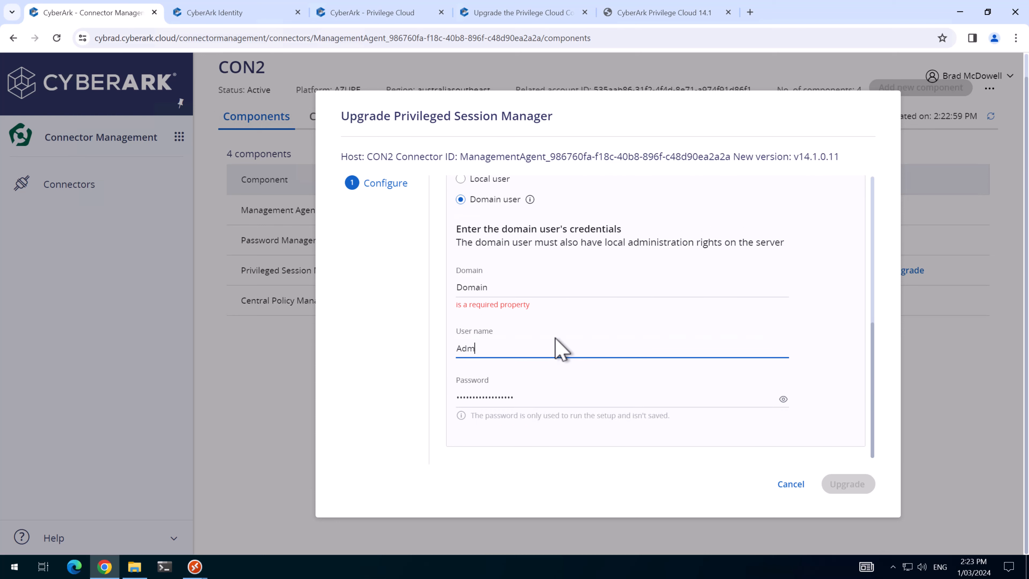
pyautogui.write('inistrator')
pyautogui.click(566, 291)
pyautogui.write('CYBRAD')
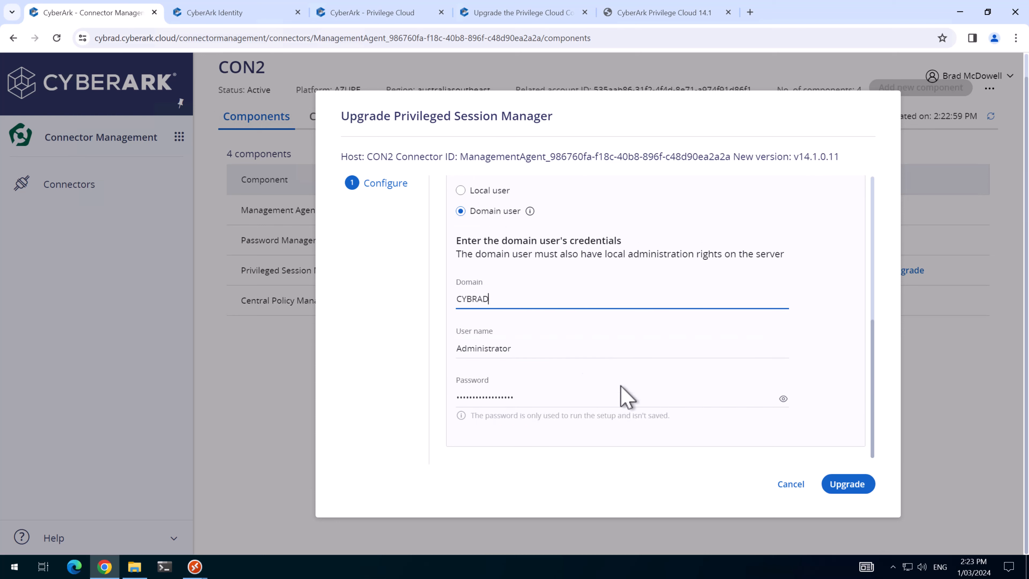
pyautogui.click(847, 484)
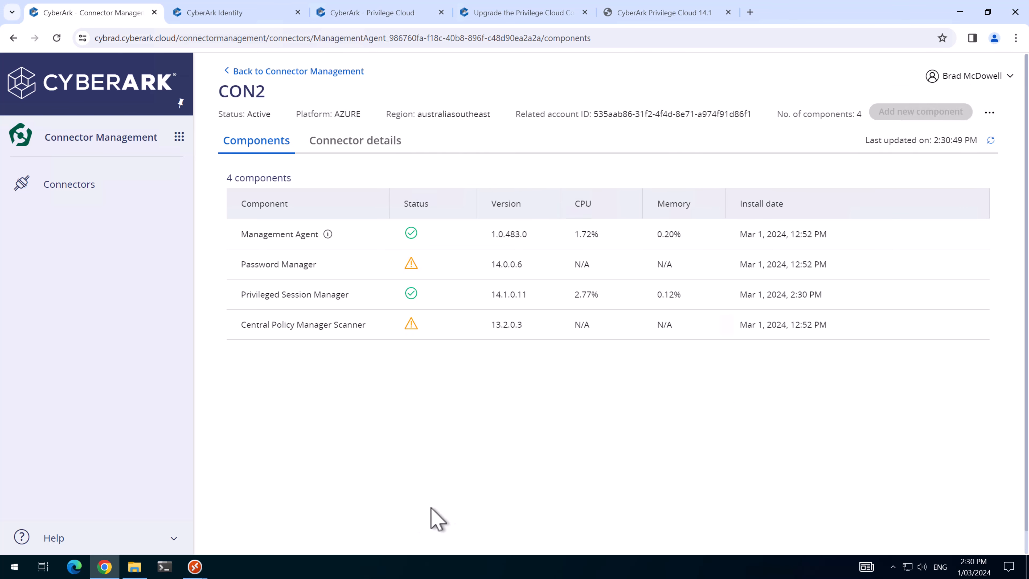
# Step: On CON2, rerun appwiz.cpl to confirm PSM 14.1 appears among installed programs
pyautogui.moveTo(196, 566)
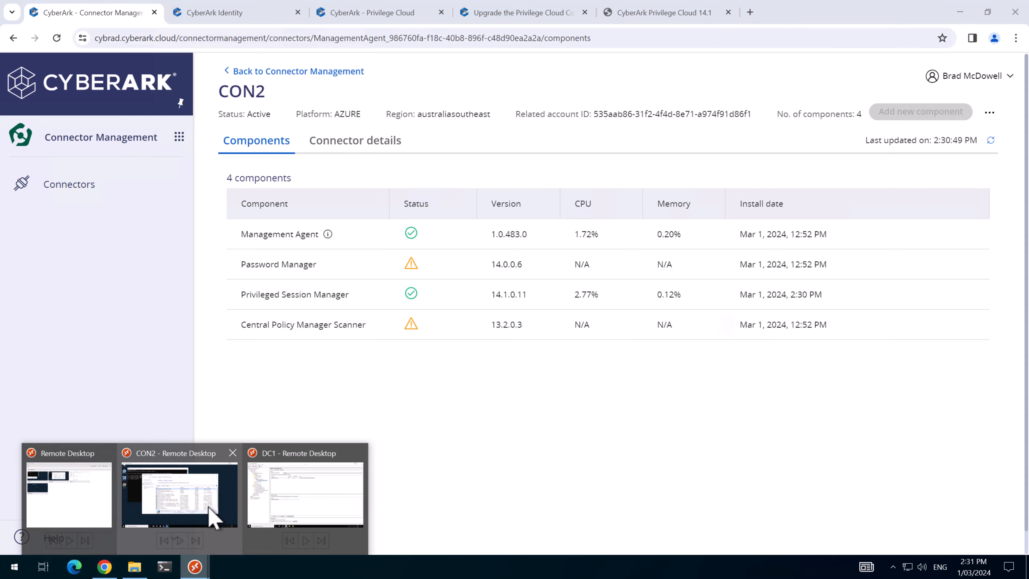
pyautogui.click(210, 515)
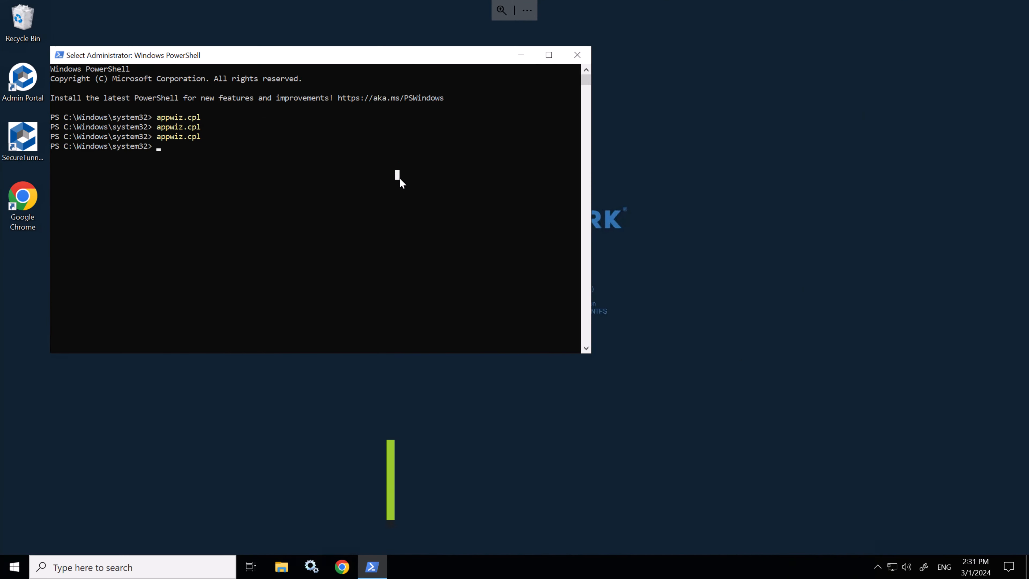
pyautogui.press('Up')
pyautogui.press('Return')
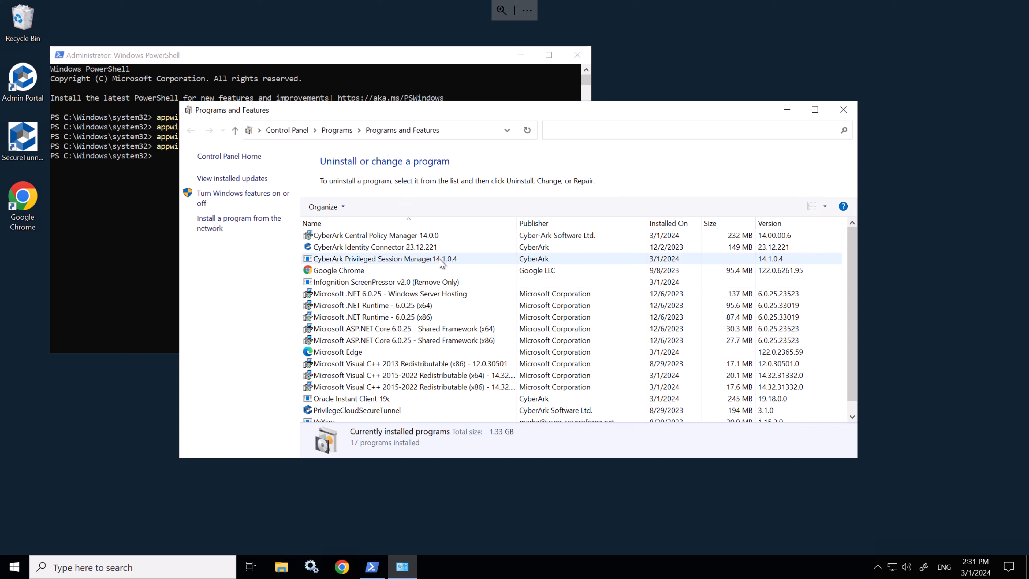
# Step: Run gpupdate /force in PowerShell, then restart CON2 with Restart-Computer
pyautogui.click(116, 208)
pyautogui.write('gpupdate /for')
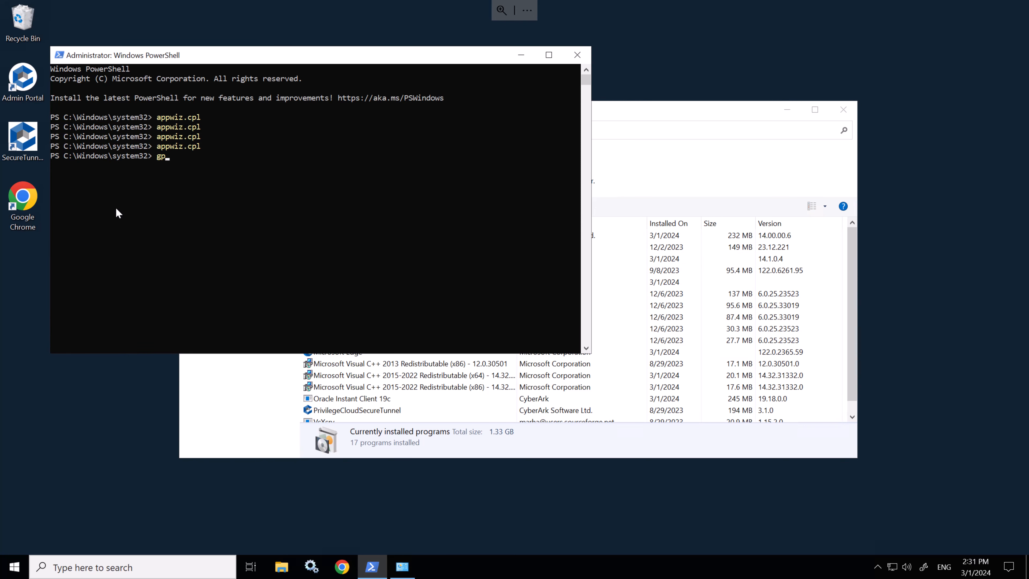
pyautogui.write('ce')
pyautogui.press('Return')
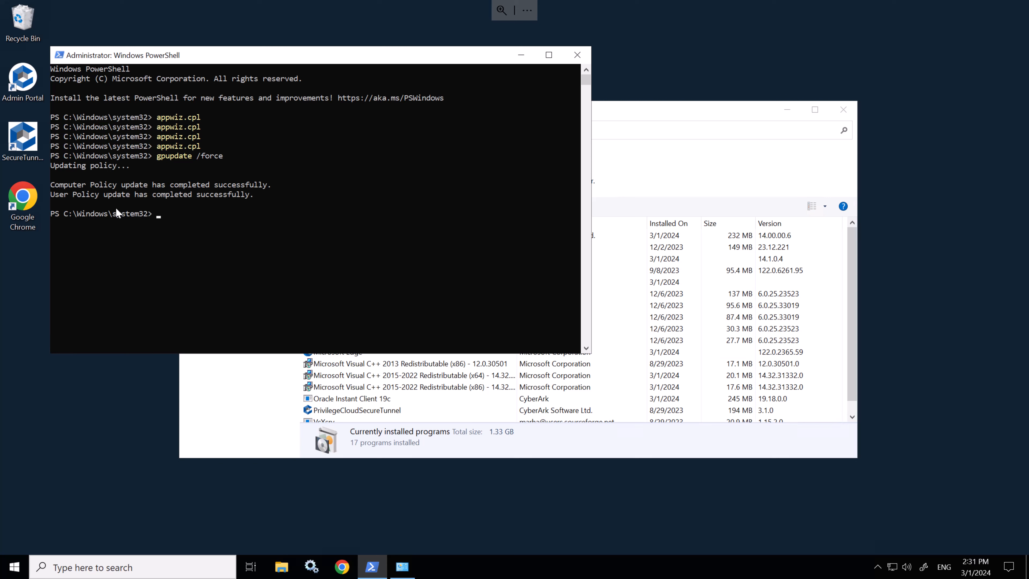
pyautogui.write('restart-com')
pyautogui.press('Tab')
pyautogui.press('Return')
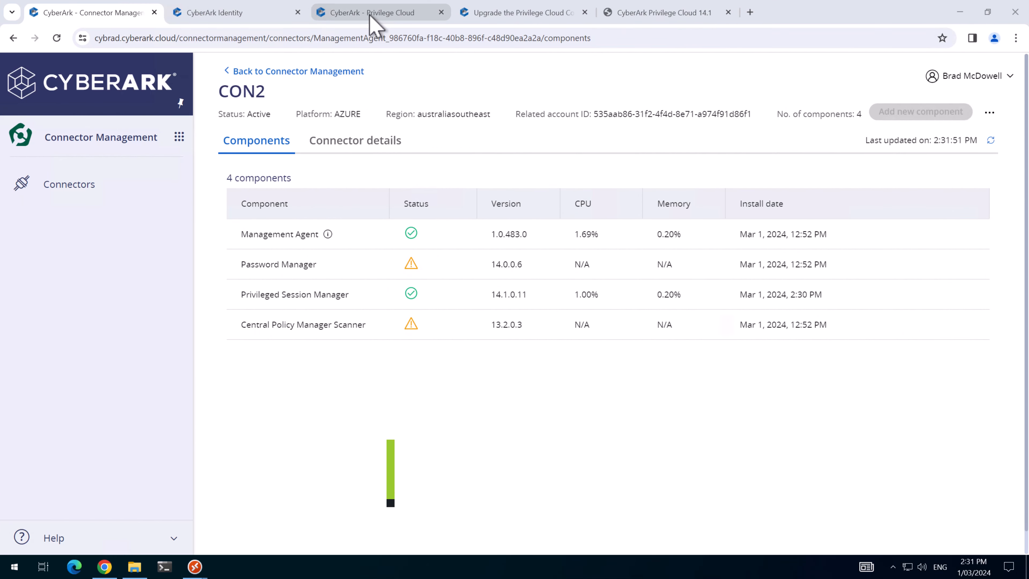
# Step: Set the CYBRAD Windows platform's PSM connector to PSM Server on CON2, then view System Health
pyautogui.click(371, 13)
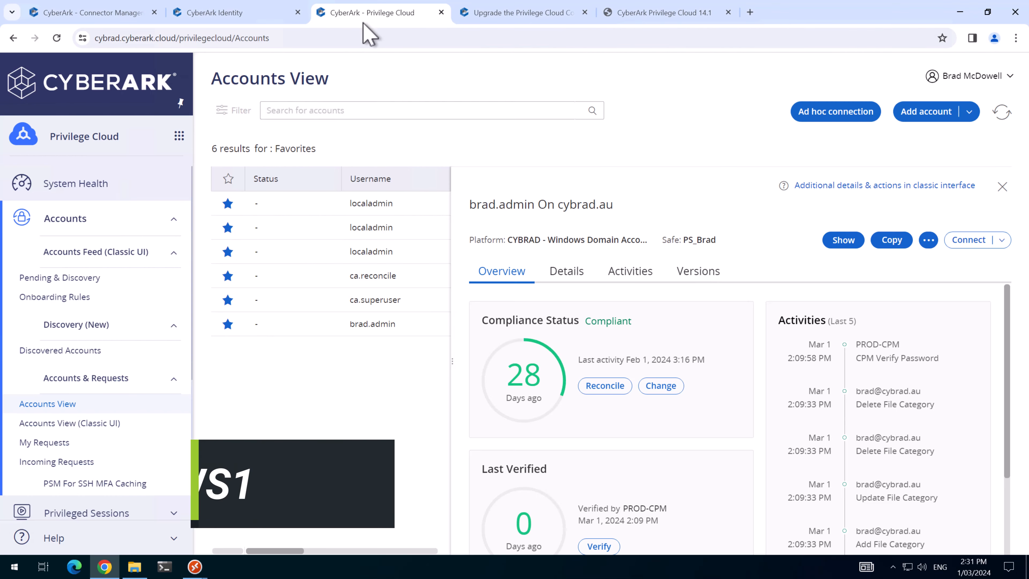
pyautogui.scroll(-3, 69, 460)
pyautogui.scroll(-2, 69, 460)
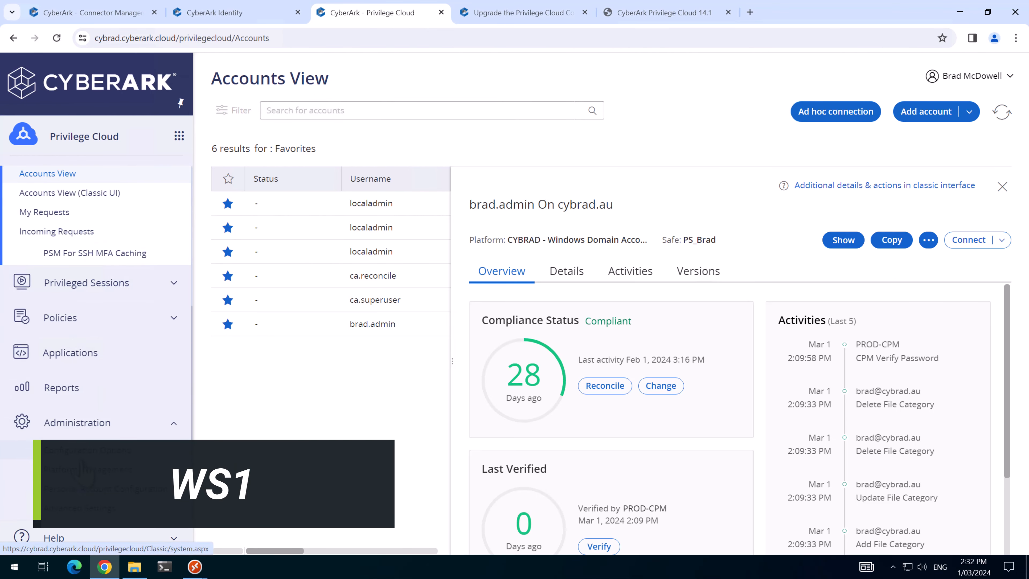
pyautogui.click(86, 470)
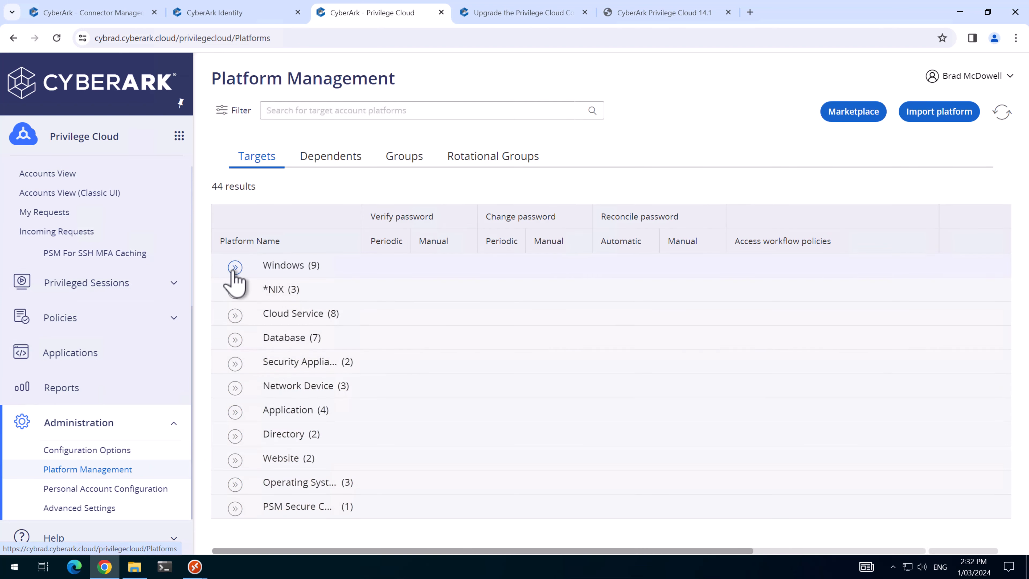
pyautogui.click(234, 267)
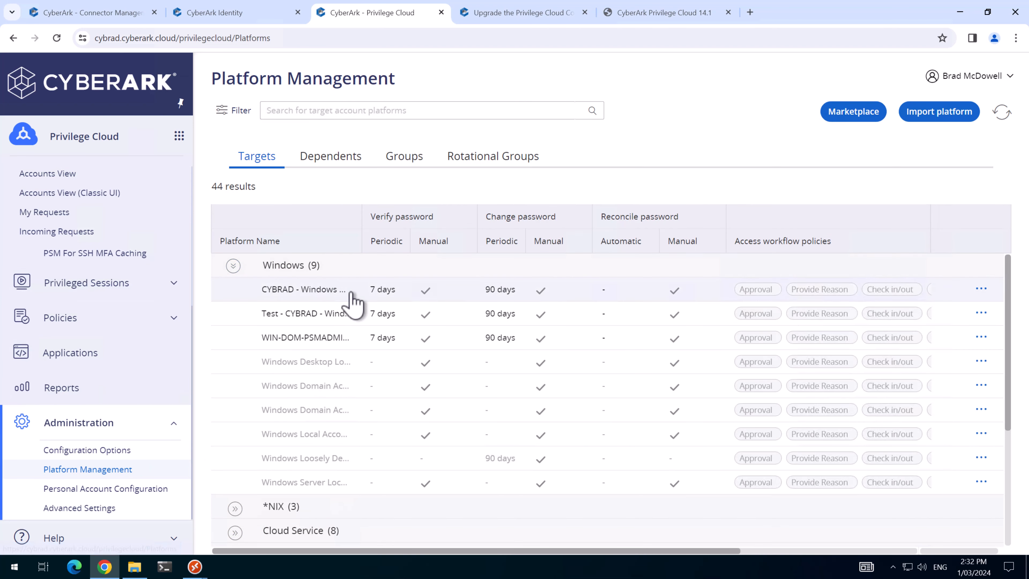
pyautogui.click(981, 289)
pyautogui.click(931, 333)
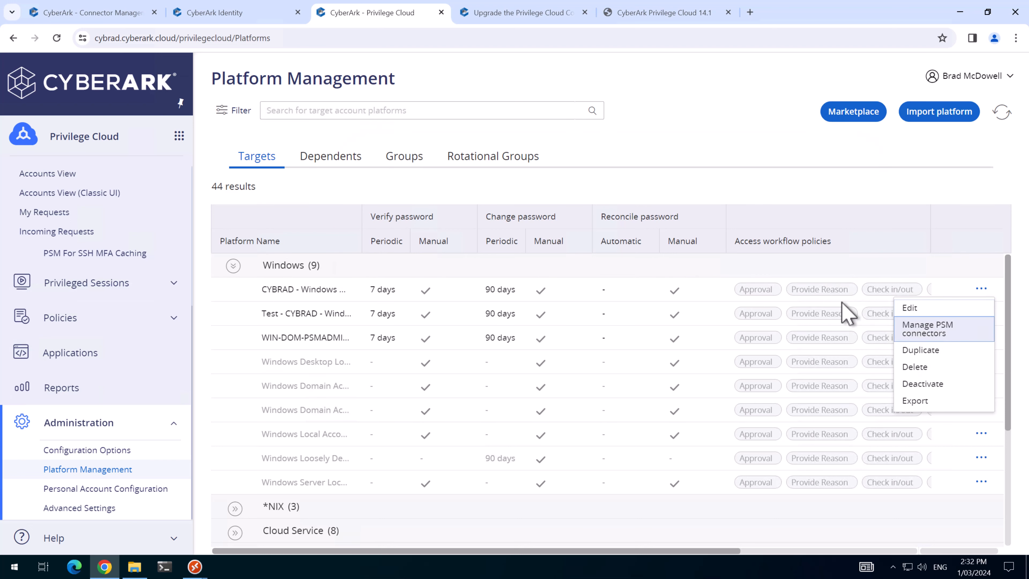
pyautogui.click(599, 168)
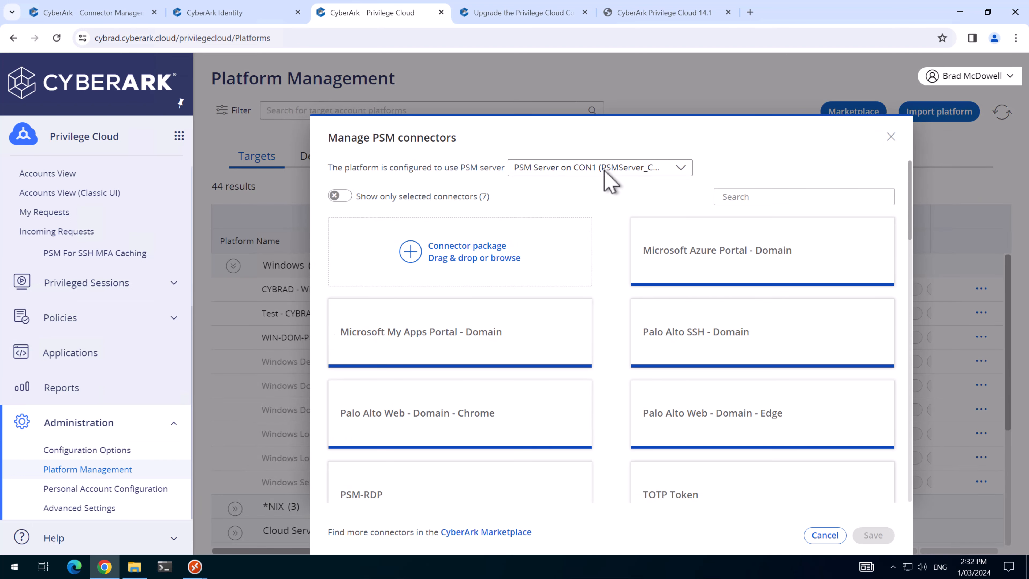
pyautogui.click(605, 170)
pyautogui.click(591, 227)
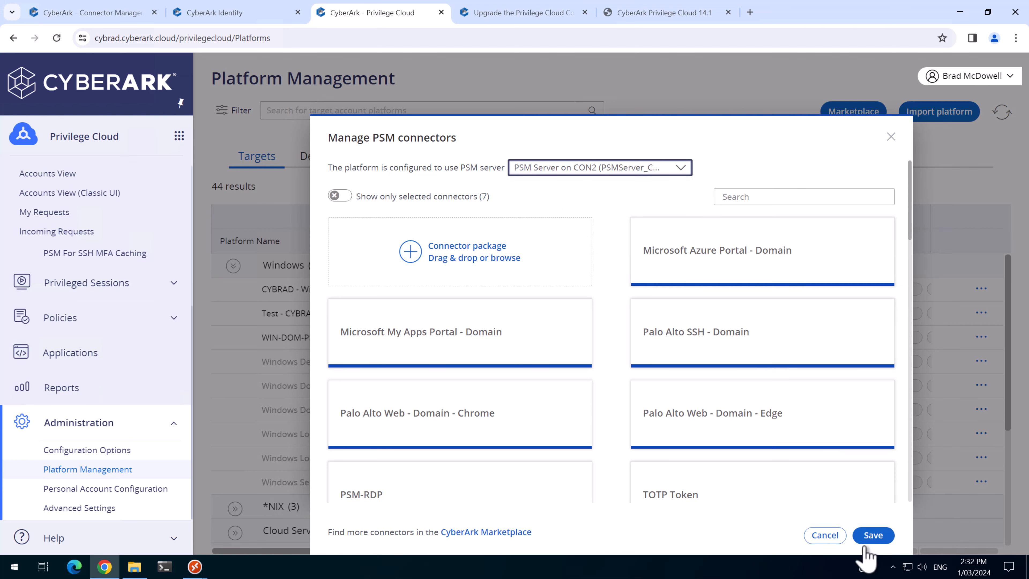
pyautogui.click(873, 536)
pyautogui.click(81, 197)
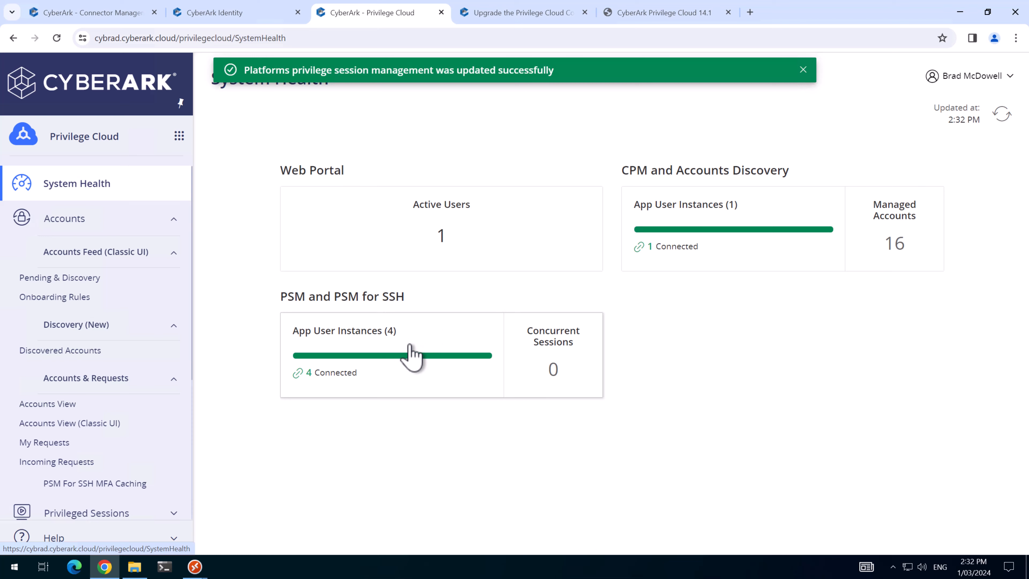
# Step: Open the PSM App User Instances list and refresh it, showing PSMApp_CON2 on 14.1 and connected
pyautogui.click(410, 355)
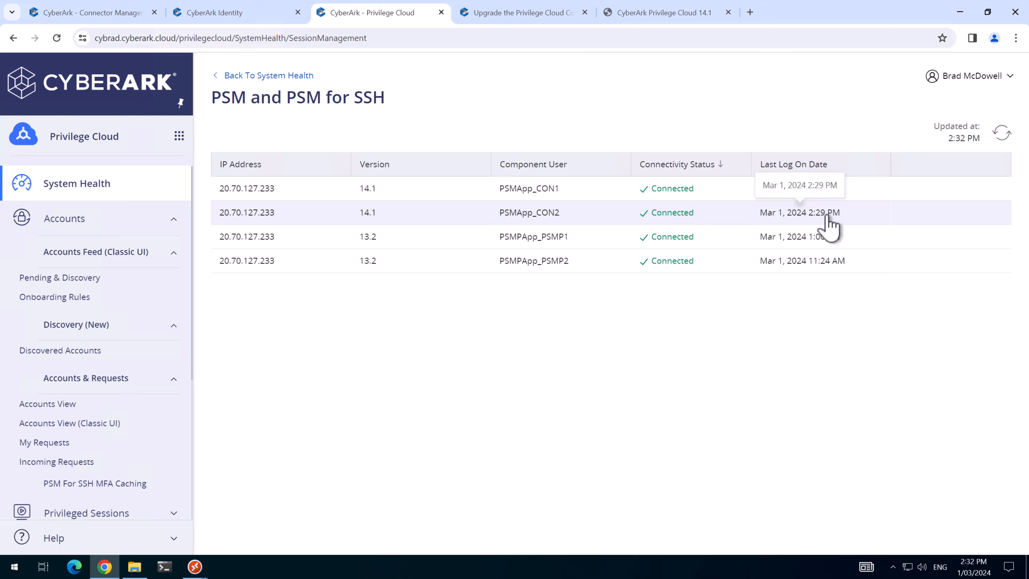
pyautogui.click(1002, 132)
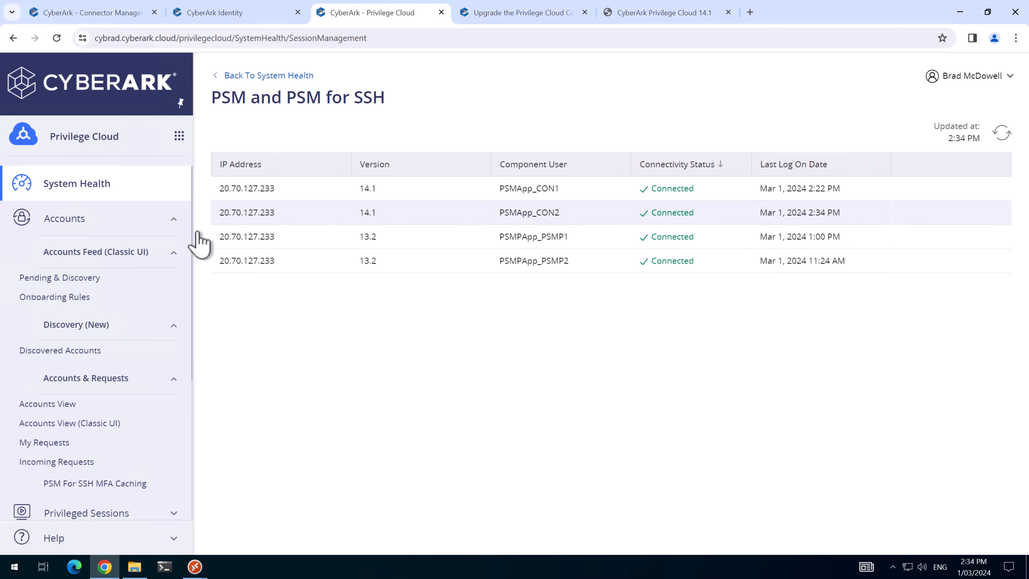
# Step: Start a recorded session to DC1 from the domain admin account in Accounts View, then close it
pyautogui.click(76, 229)
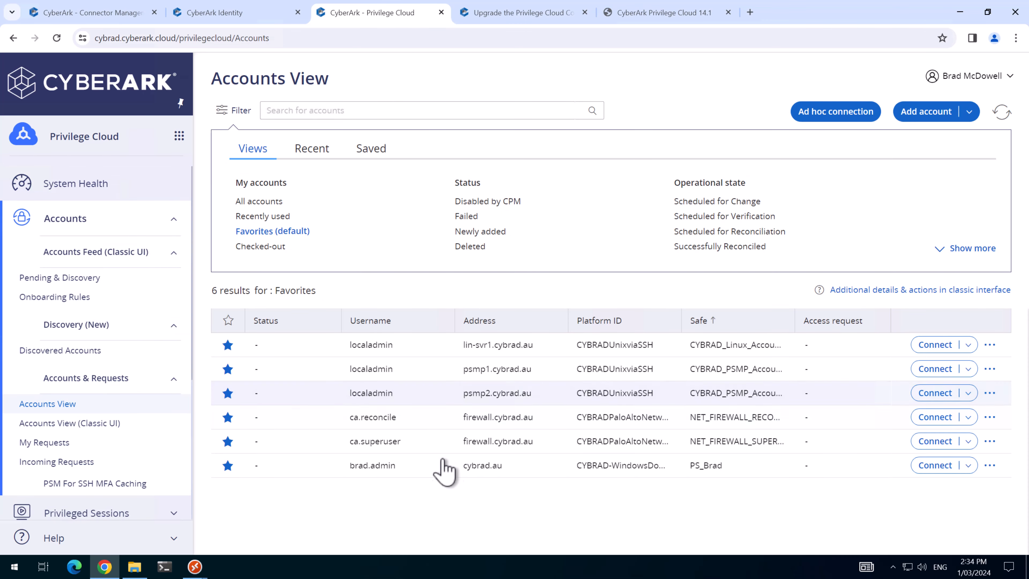
pyautogui.click(932, 465)
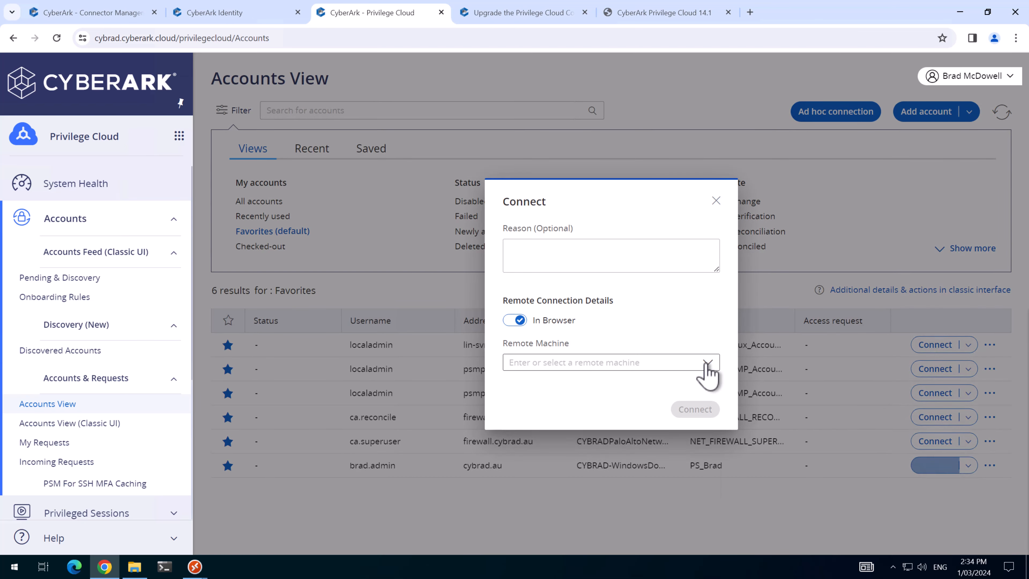
pyautogui.click(705, 362)
pyautogui.click(522, 431)
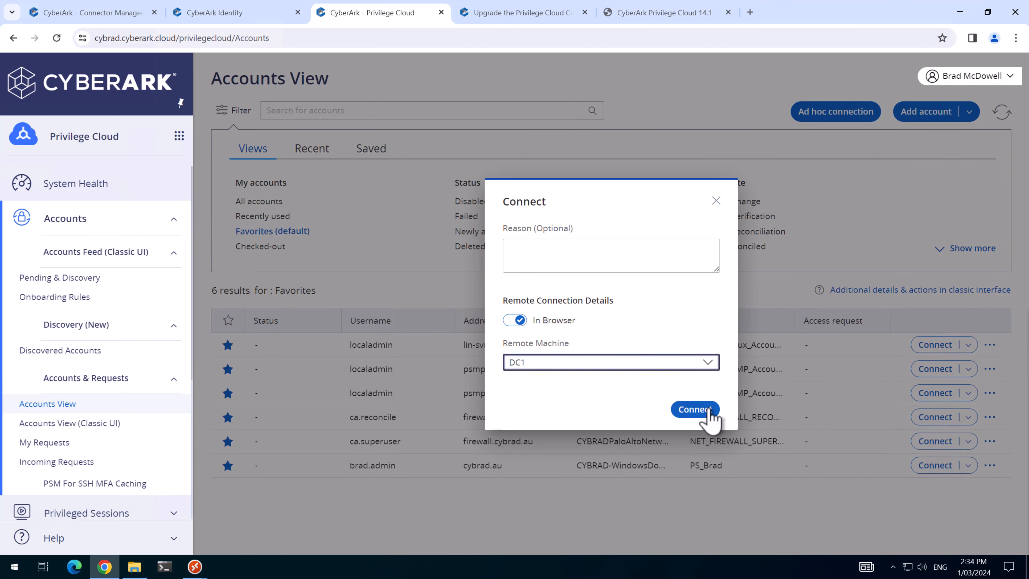
pyautogui.click(705, 418)
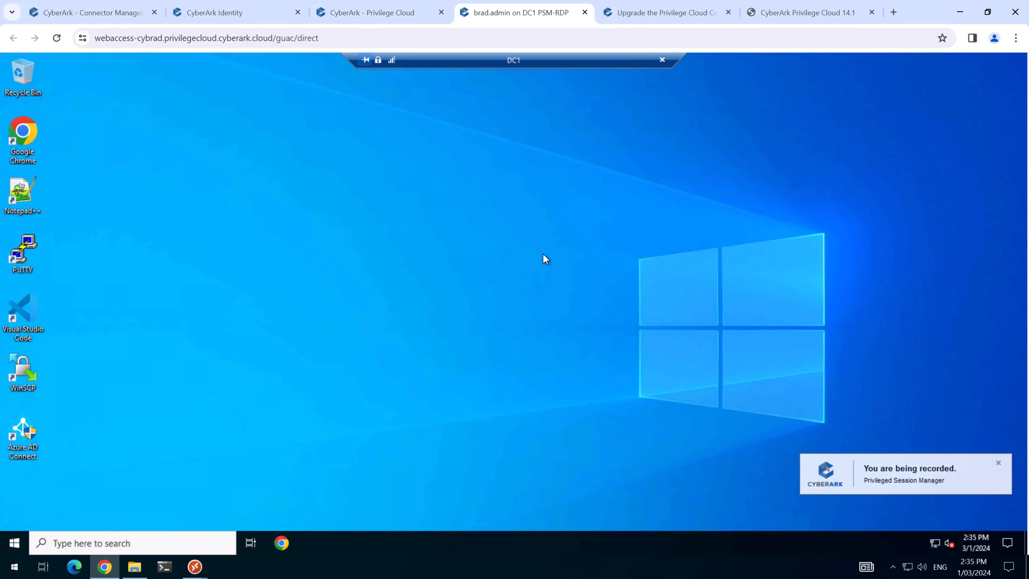
pyautogui.click(585, 12)
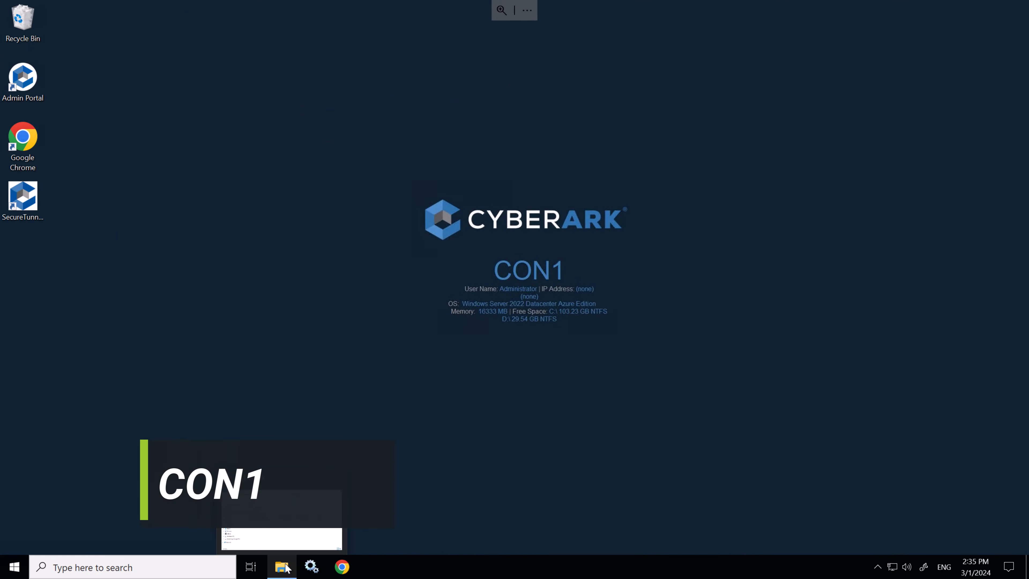
# Step: Extract the installer zip in 14.1 > Privileged Cloud > Secure Tunnel Client Installer
pyautogui.click(283, 566)
pyautogui.doubleClick(271, 184)
pyautogui.doubleClick(283, 160)
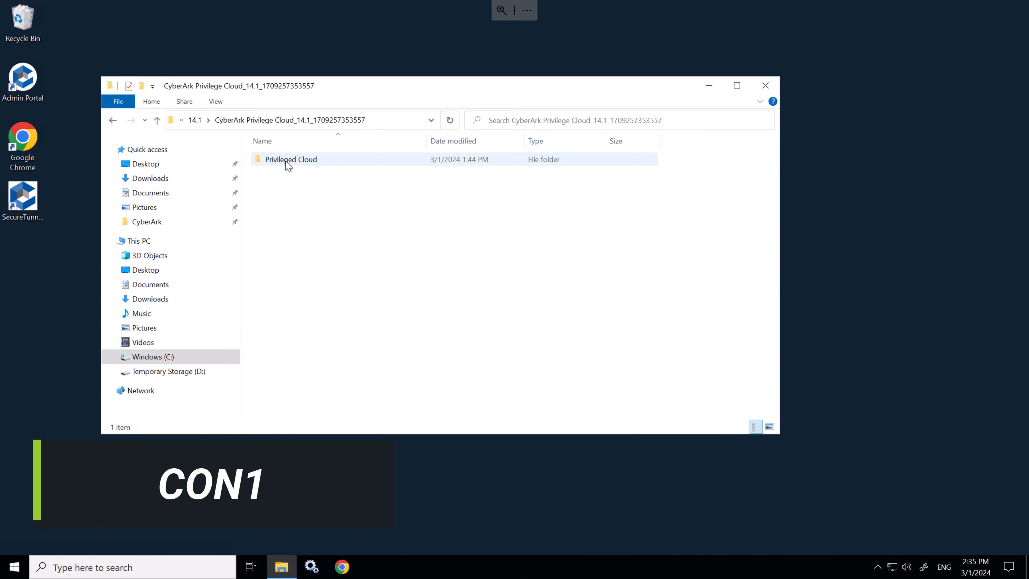
pyautogui.doubleClick(295, 161)
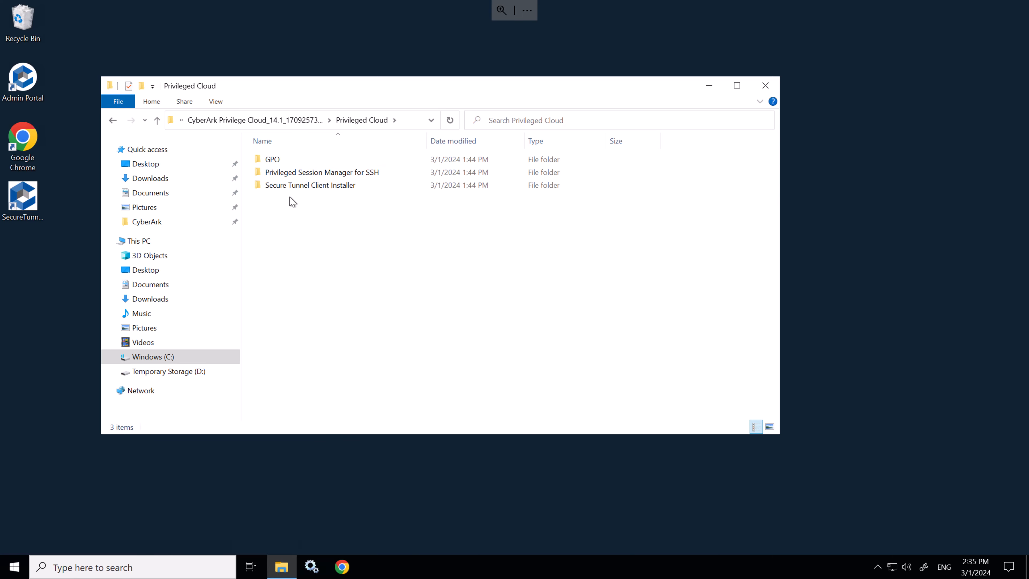
pyautogui.doubleClick(299, 188)
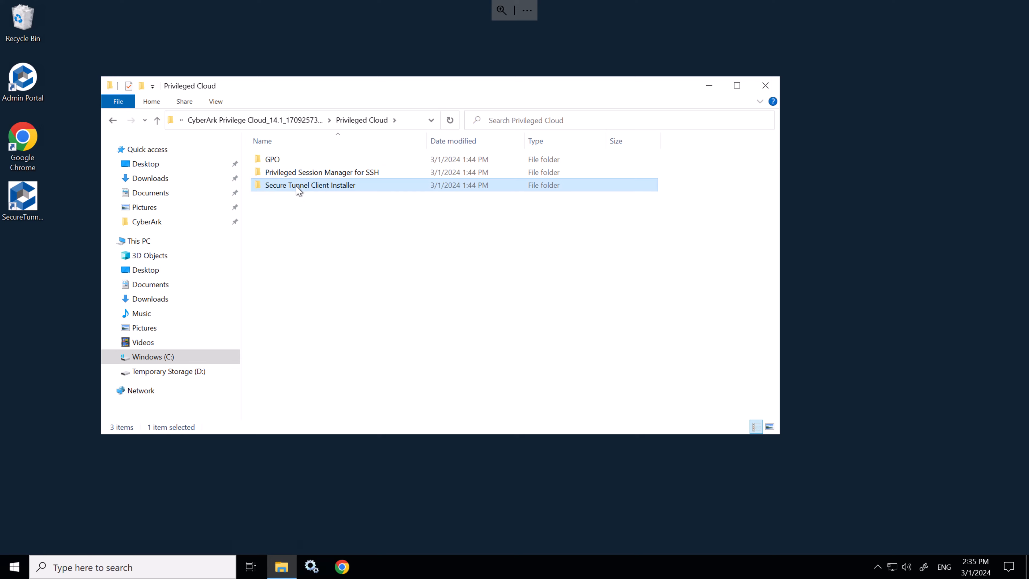
pyautogui.rightClick(302, 160)
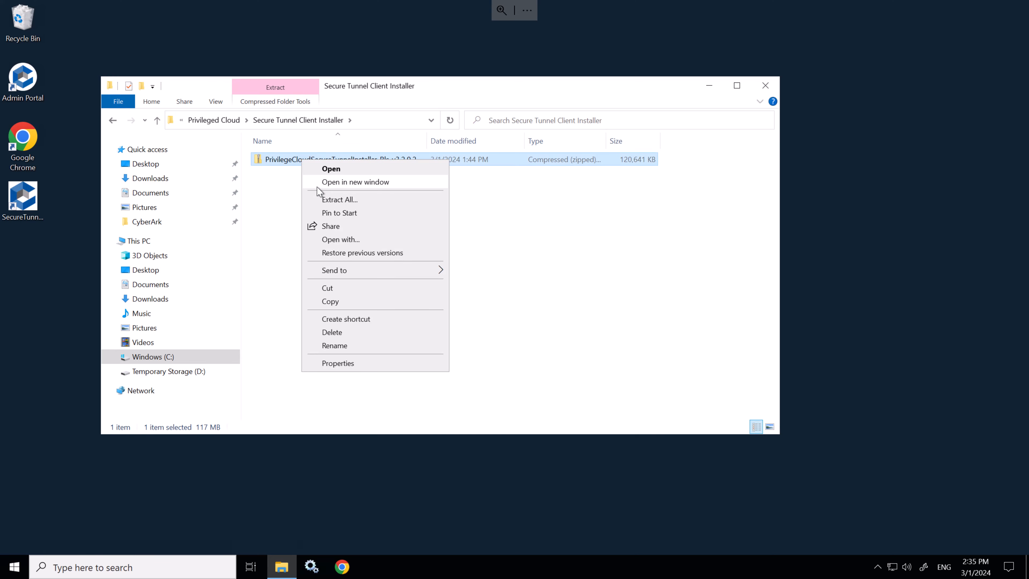
pyautogui.click(324, 199)
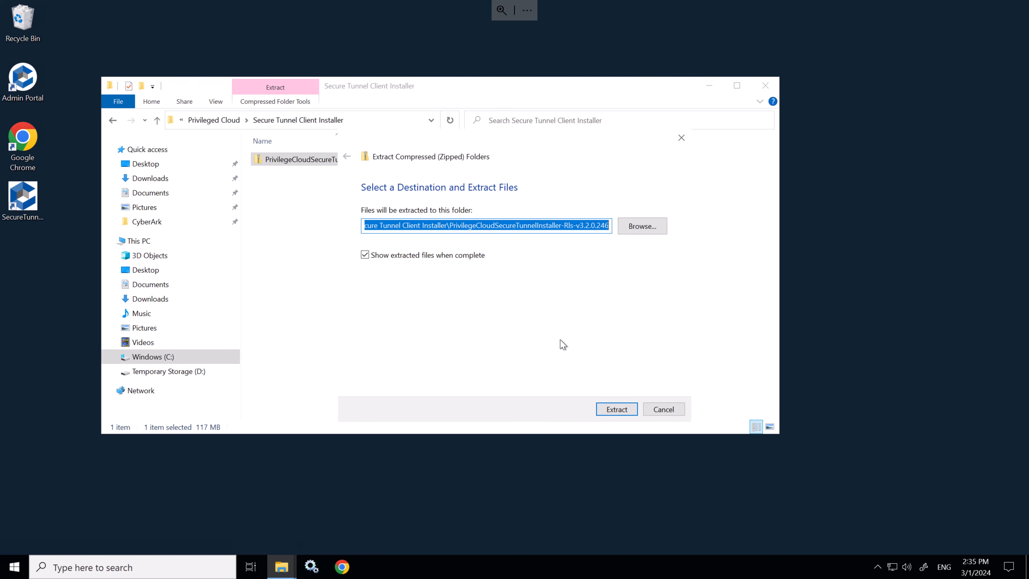
pyautogui.press('Return')
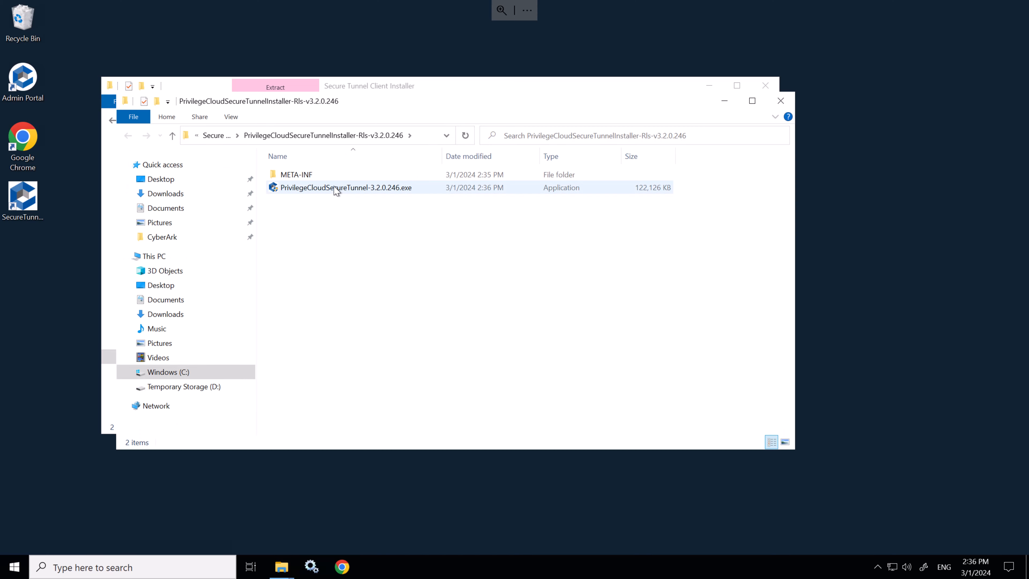
# Step: Install PrivilegeCloudSecureTunnel-3.2.0.246.exe with administrator rights
pyautogui.rightClick(334, 188)
pyautogui.click(370, 208)
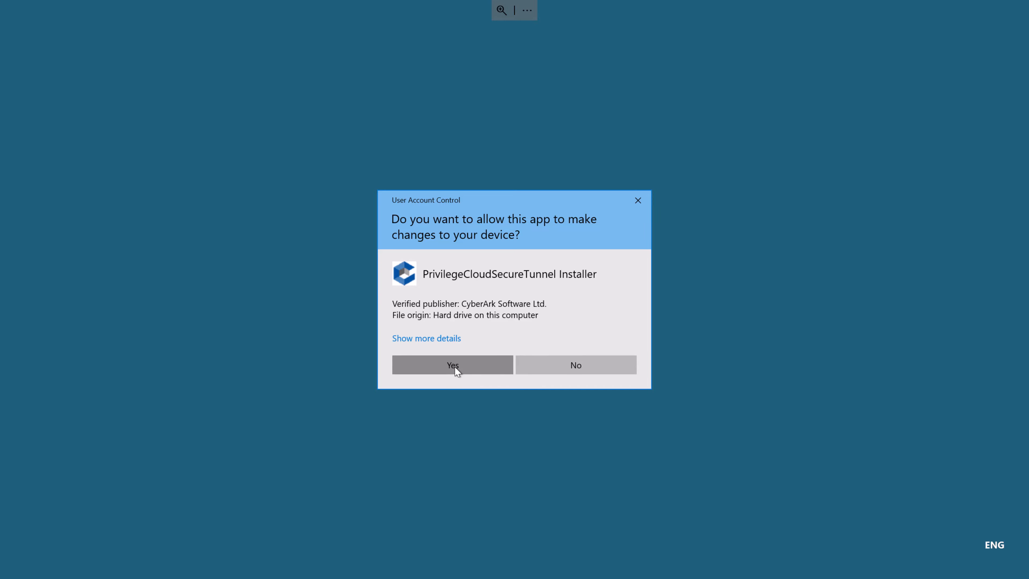
pyautogui.click(454, 365)
pyautogui.click(577, 377)
pyautogui.click(577, 377)
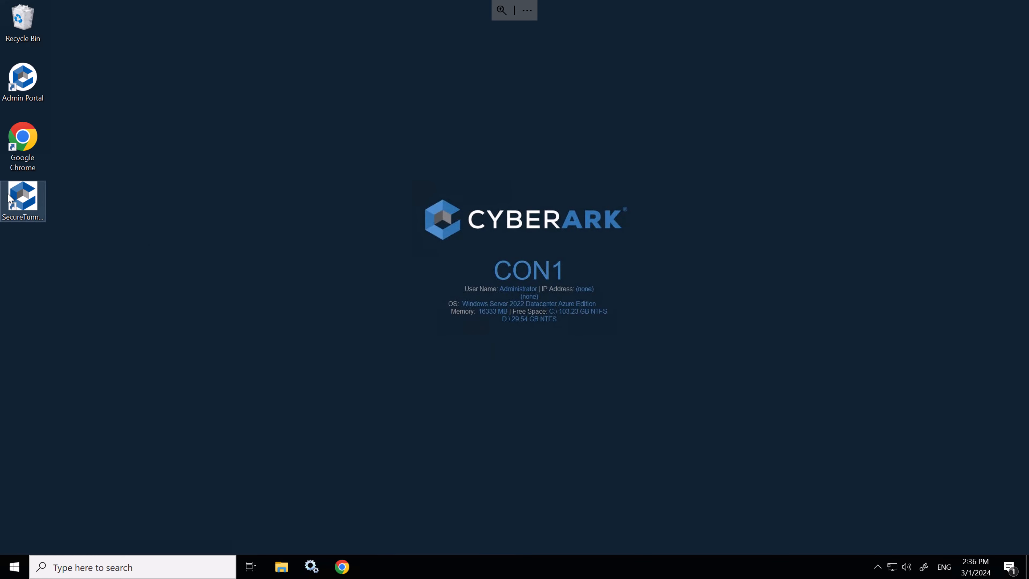
# Step: Sign in to Secure Tunnel with subdomain cybrad and the installer user's credentials, then configure the RDP-PSM components
pyautogui.doubleClick(14, 196)
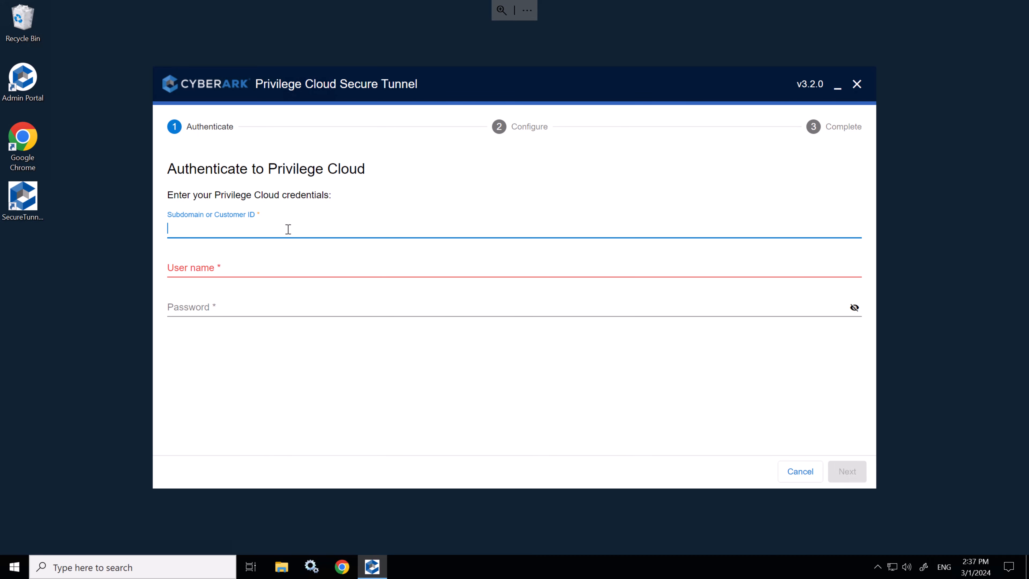
pyautogui.write('cybrad')
pyautogui.press('Tab')
pyautogui.click(443, 322)
pyautogui.write('•••••••••••••••••')
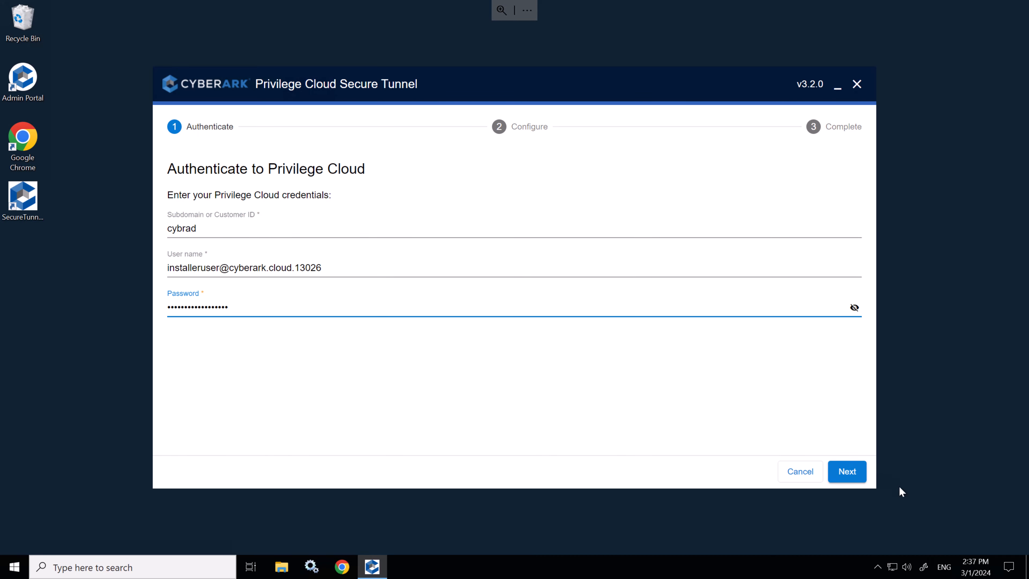
pyautogui.press('Return')
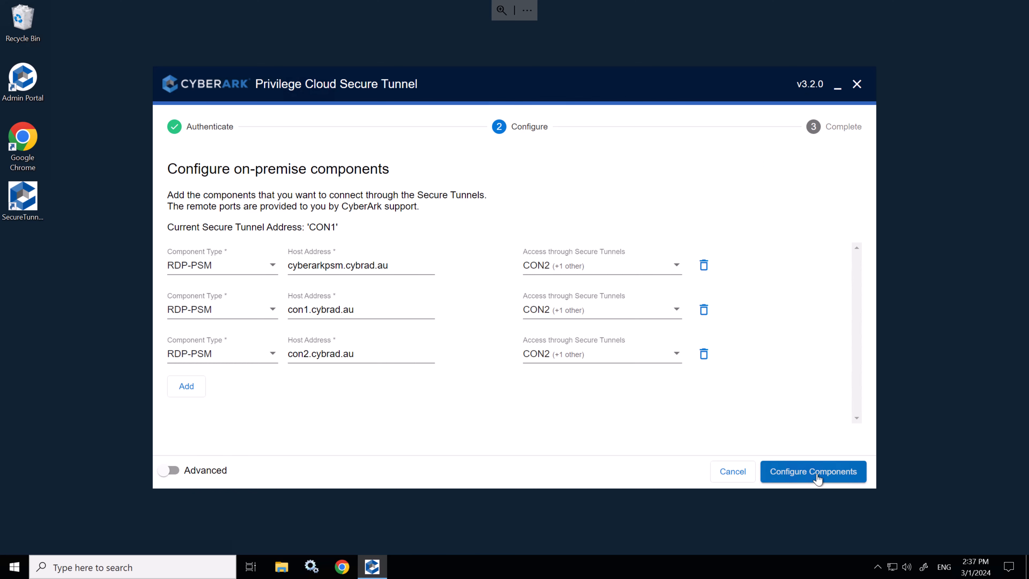
pyautogui.click(817, 477)
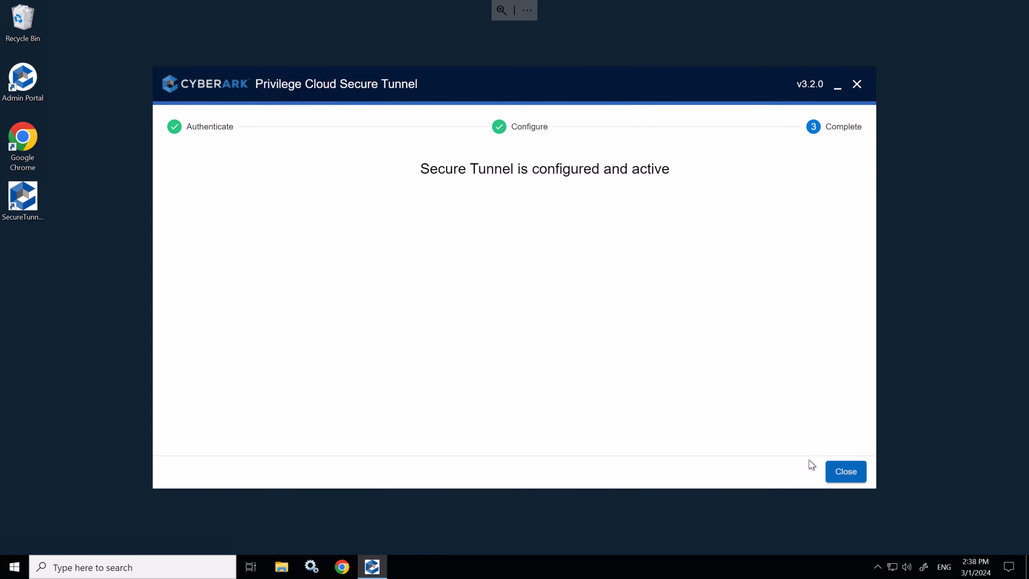
pyautogui.click(846, 471)
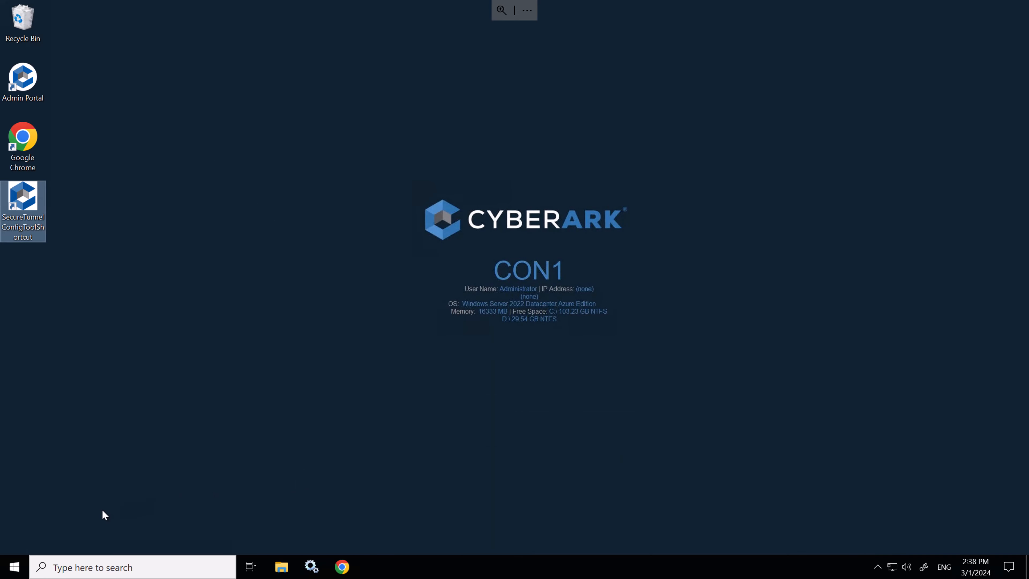
# Step: Apply the pending CyberArk Identity Connector update on CON1, bringing it to version 24.2.219
pyautogui.click(15, 567)
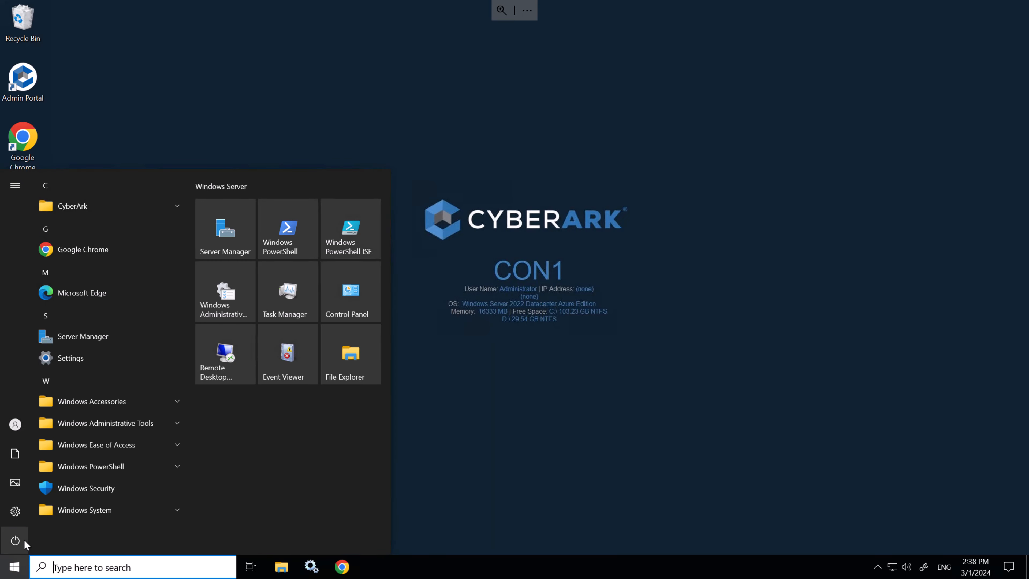
pyautogui.click(72, 203)
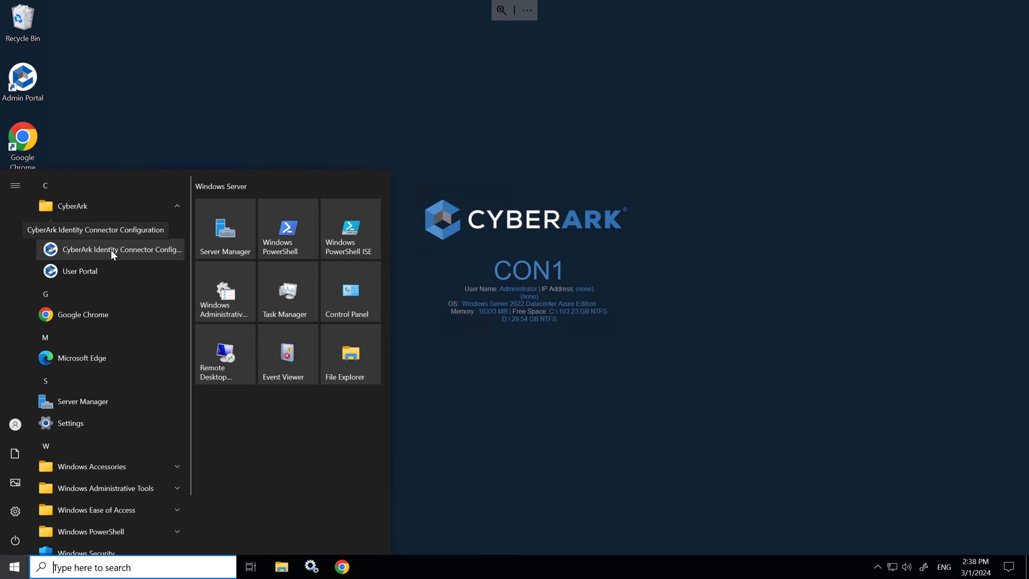
pyautogui.click(111, 250)
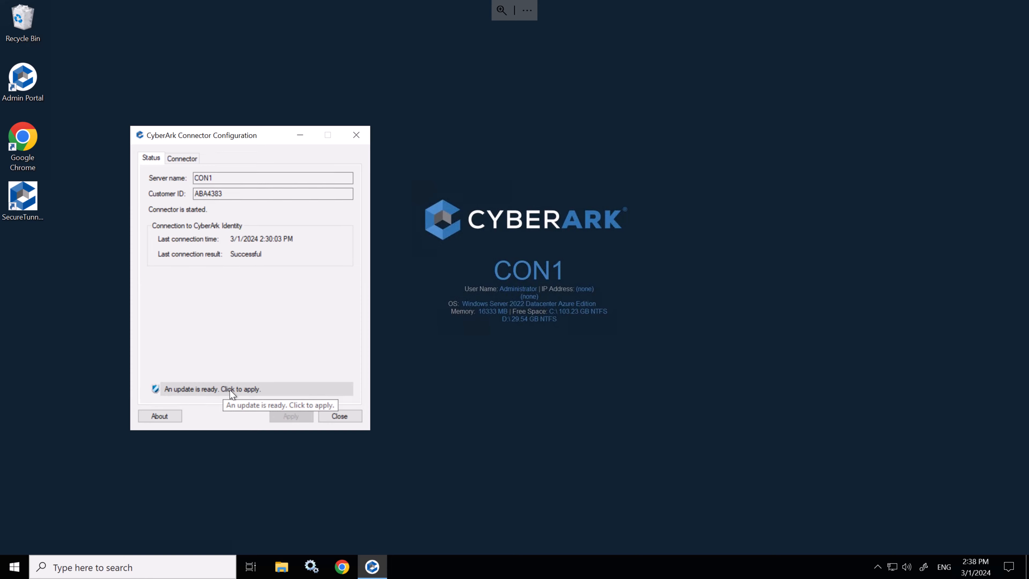
pyautogui.click(231, 391)
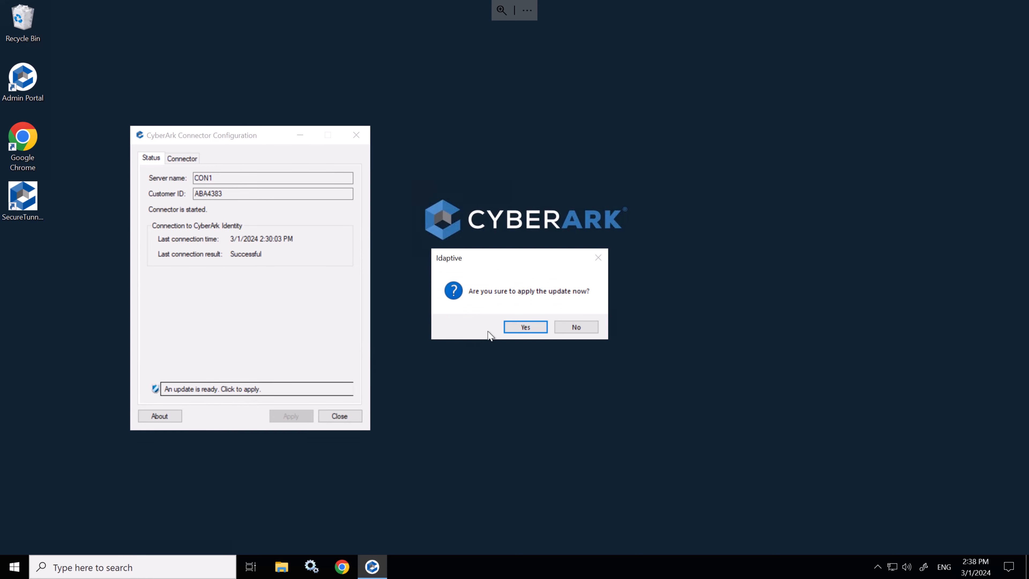
pyautogui.click(518, 329)
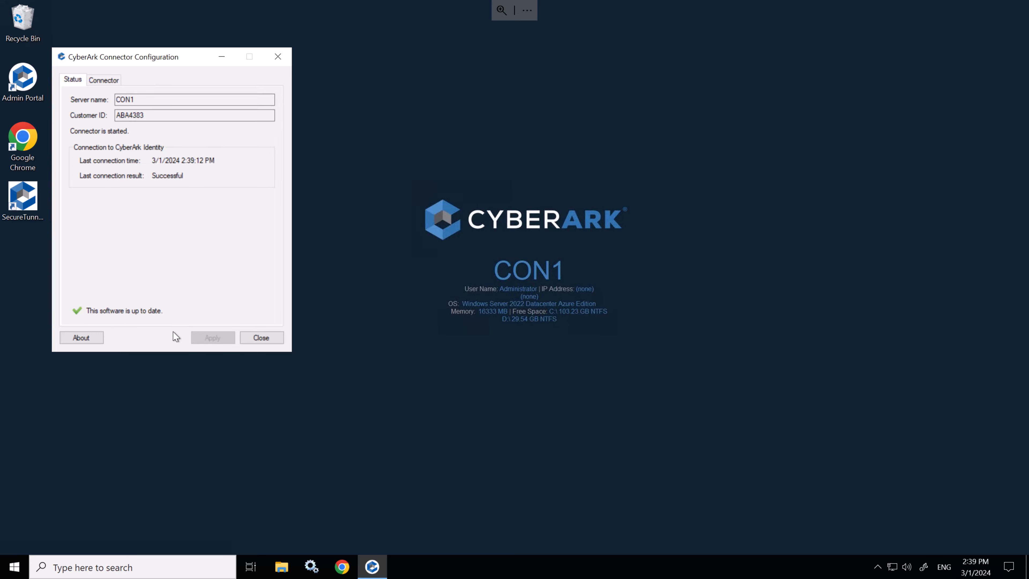
pyautogui.click(261, 337)
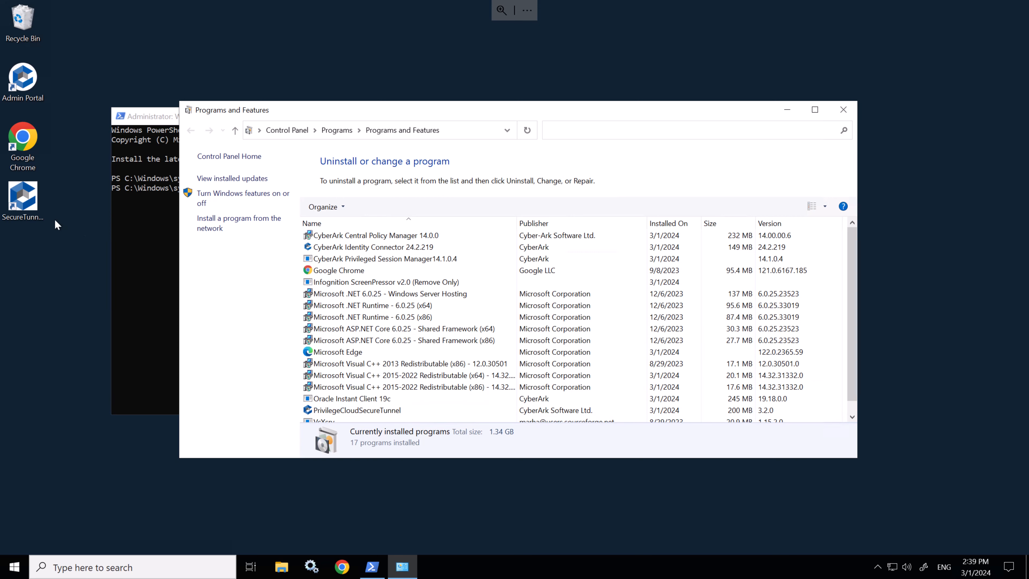
# Step: Run Restart-Computer in CON1's PowerShell to reboot the server
pyautogui.click(134, 222)
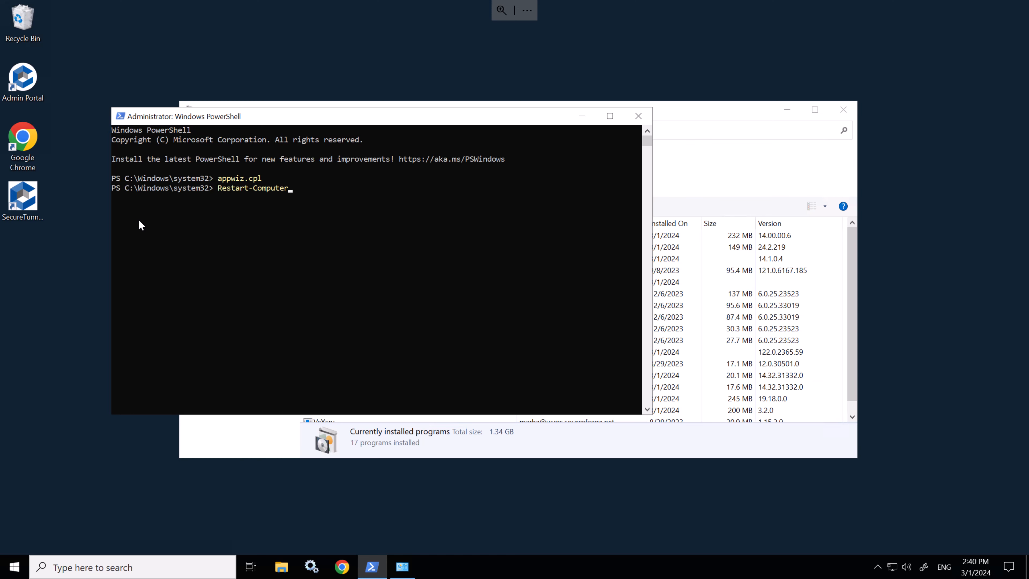
pyautogui.press('Return')
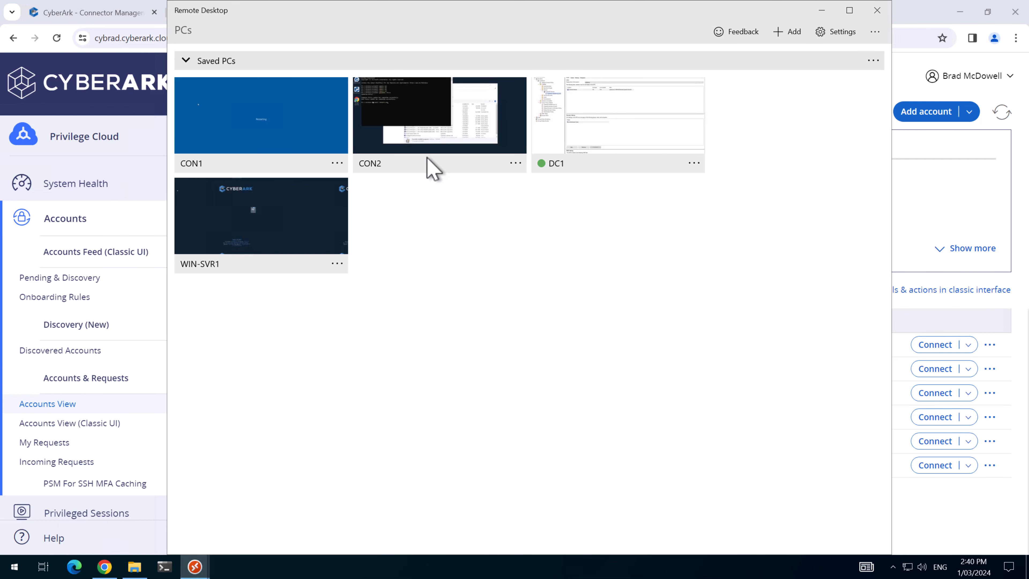
# Step: Connect to CON2, extract the Secure Tunnel 3.2.0 zip and run its installer
pyautogui.click(431, 167)
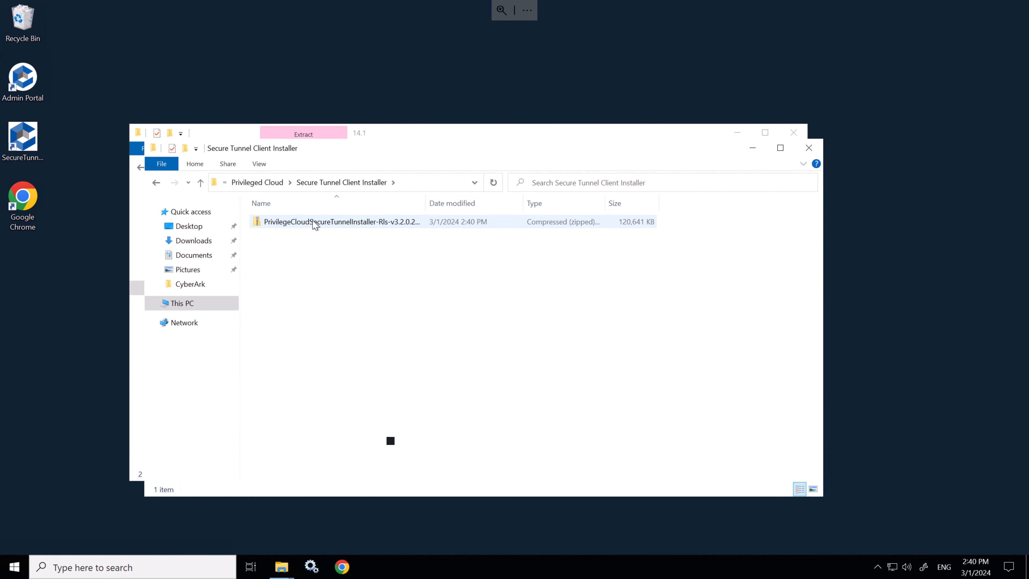
pyautogui.rightClick(538, 226)
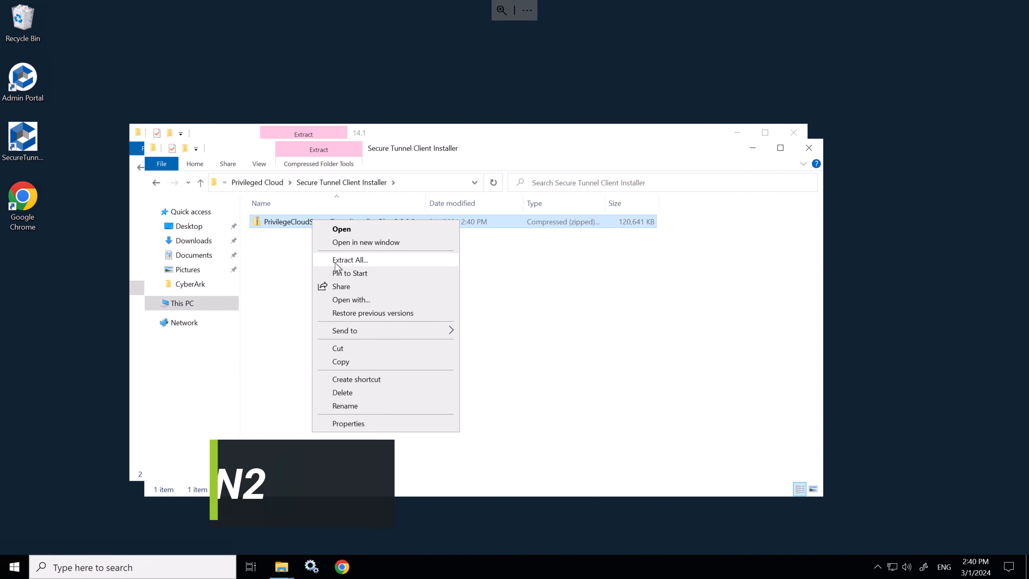
pyautogui.click(366, 261)
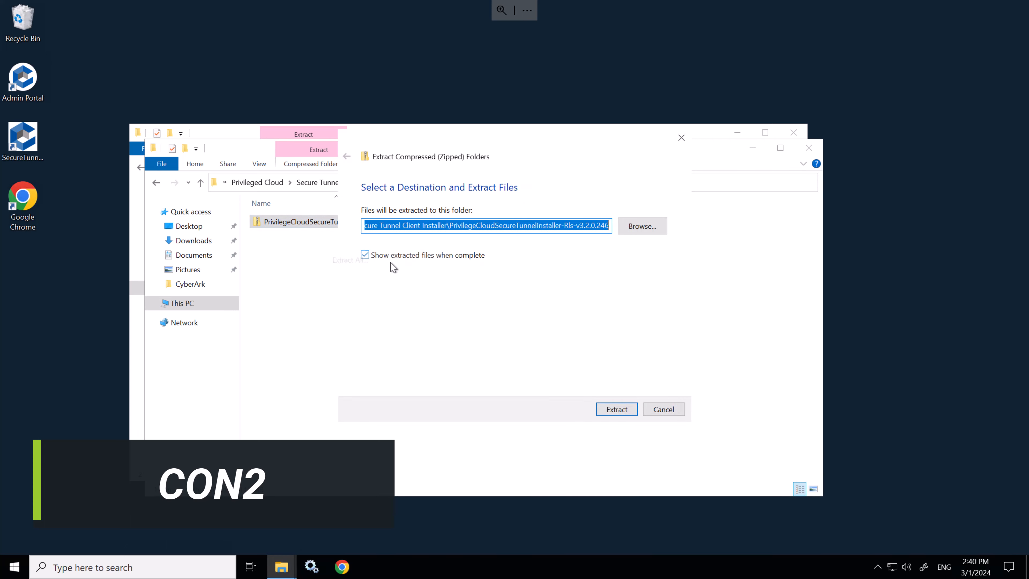
pyautogui.click(616, 410)
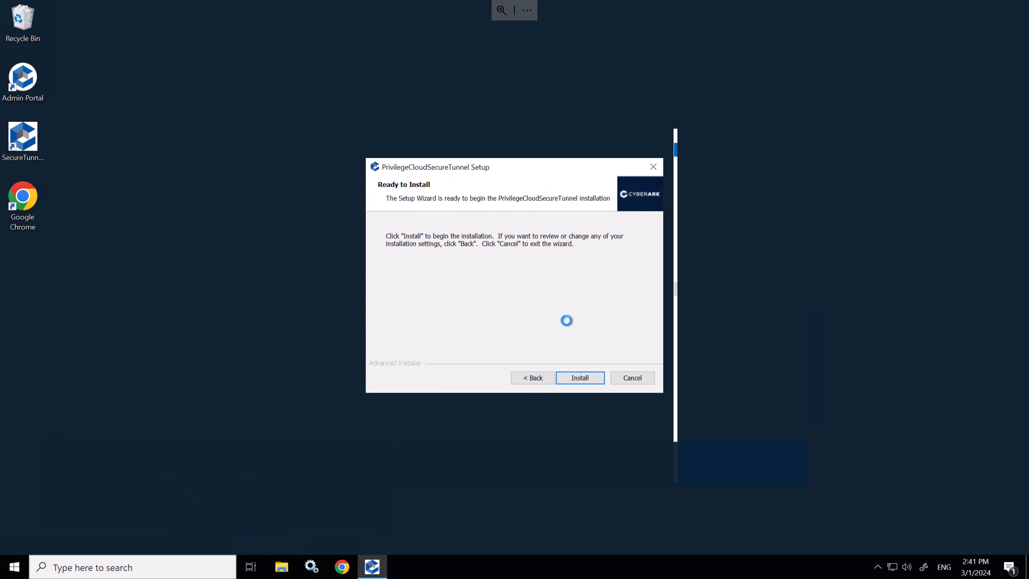
pyautogui.click(578, 377)
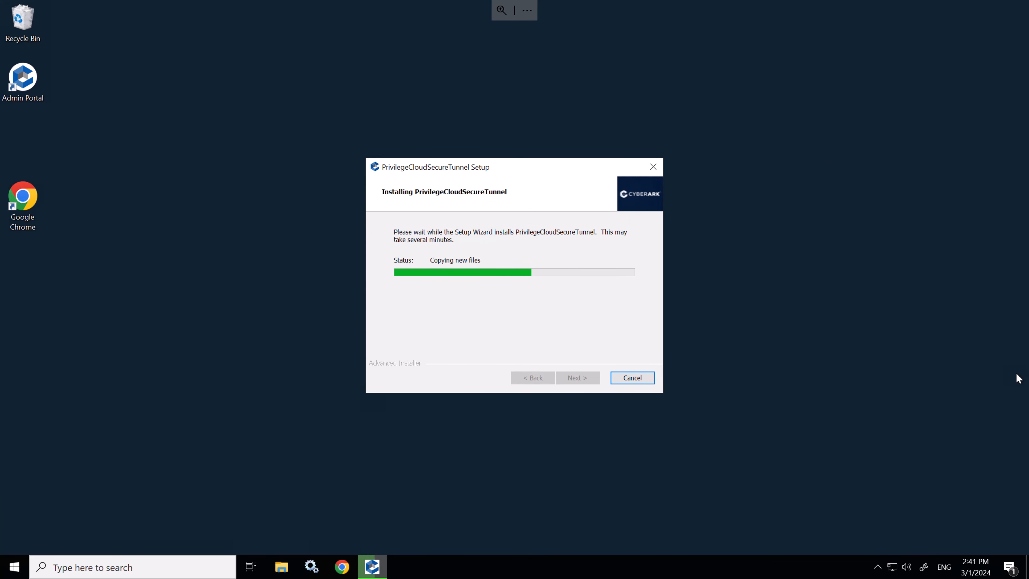
pyautogui.click(578, 377)
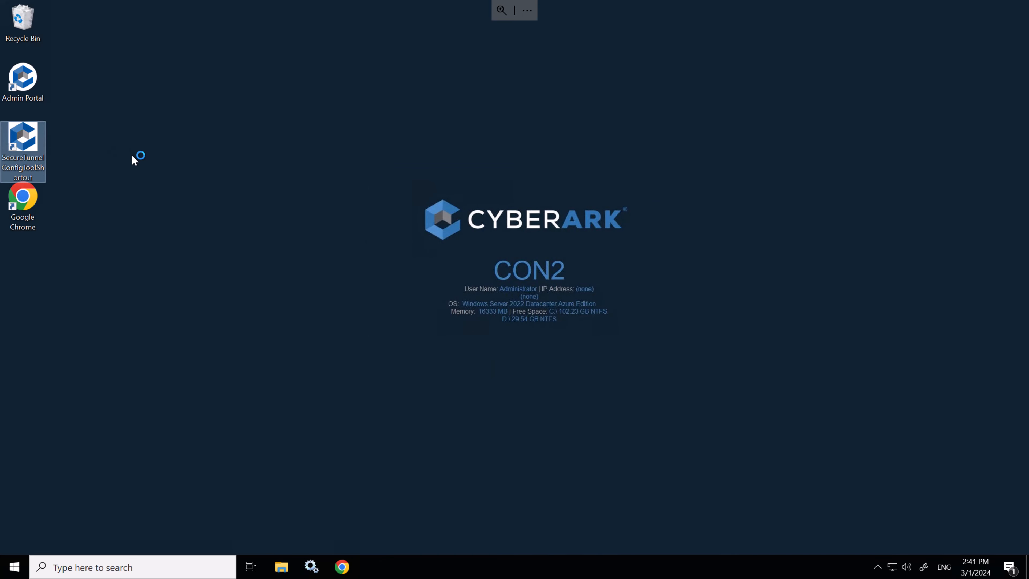
# Step: Sign in to the Secure Tunnel tool and configure the cyberarkpsm, con1 and con2 RDP-PSM components
pyautogui.click(493, 371)
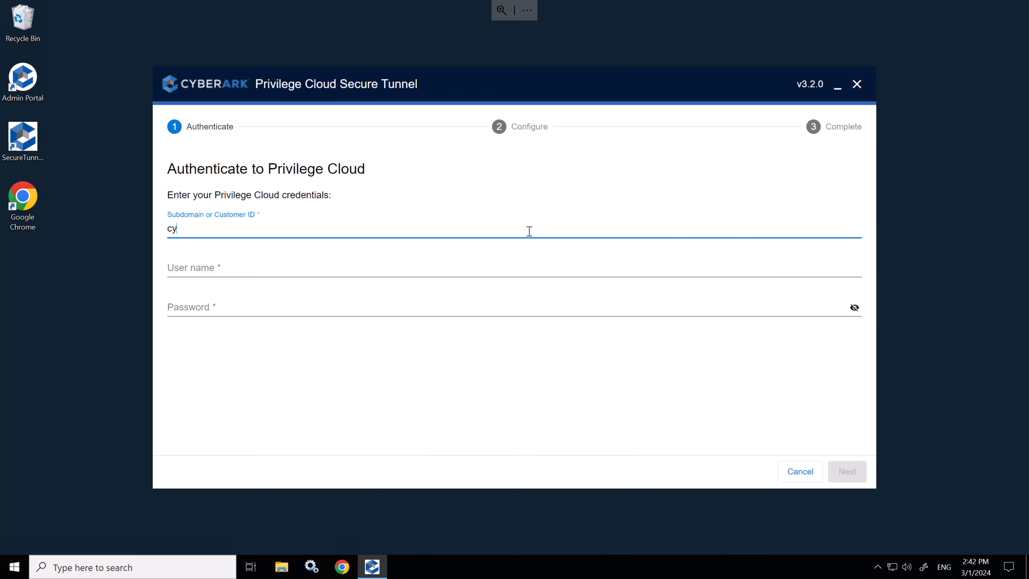
pyautogui.click(547, 259)
pyautogui.hotkey('ctrl', 'v')
pyautogui.click(608, 307)
pyautogui.hotkey('ctrl', 'v')
pyautogui.click(846, 472)
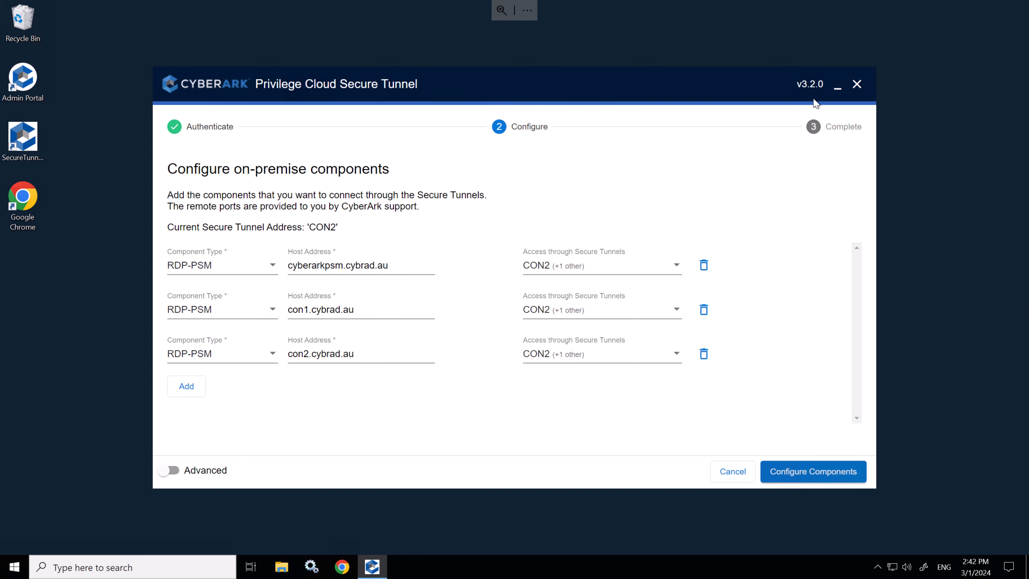
pyautogui.click(811, 483)
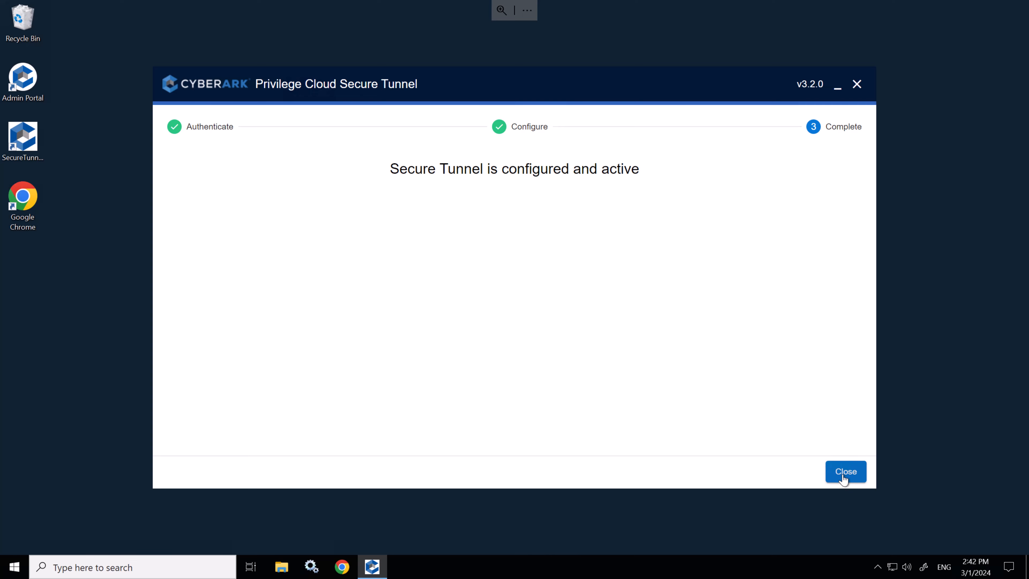
pyautogui.click(844, 478)
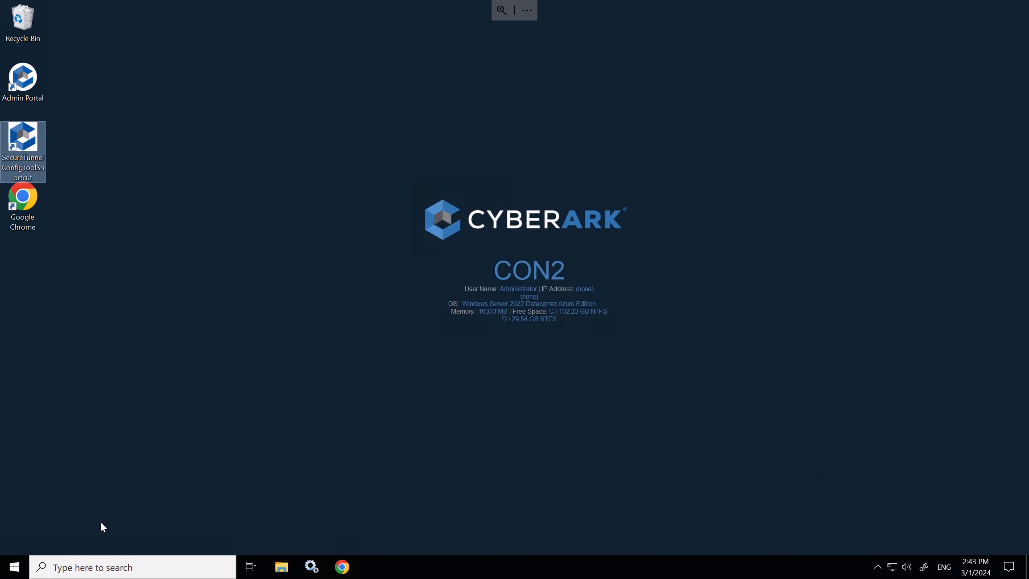
# Step: Run Identity Connector Configuration elevated on CON2 and apply its pending update
pyautogui.click(16, 566)
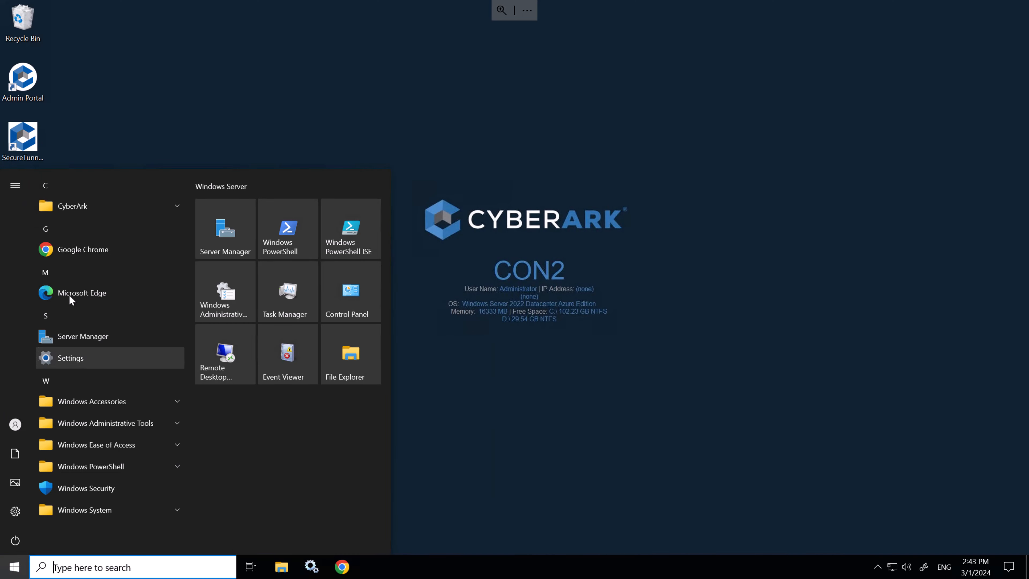
pyautogui.click(85, 207)
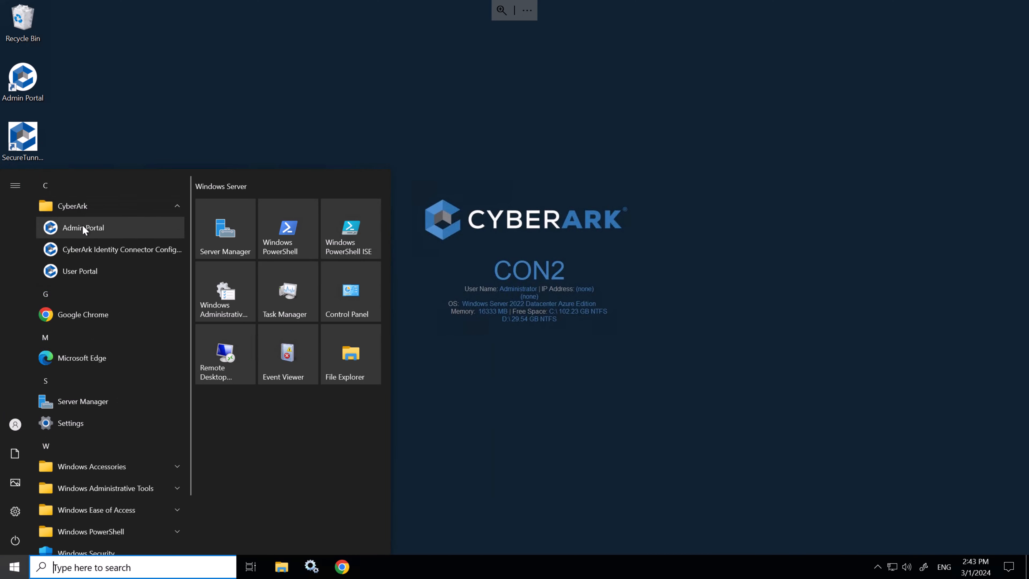
pyautogui.click(84, 258)
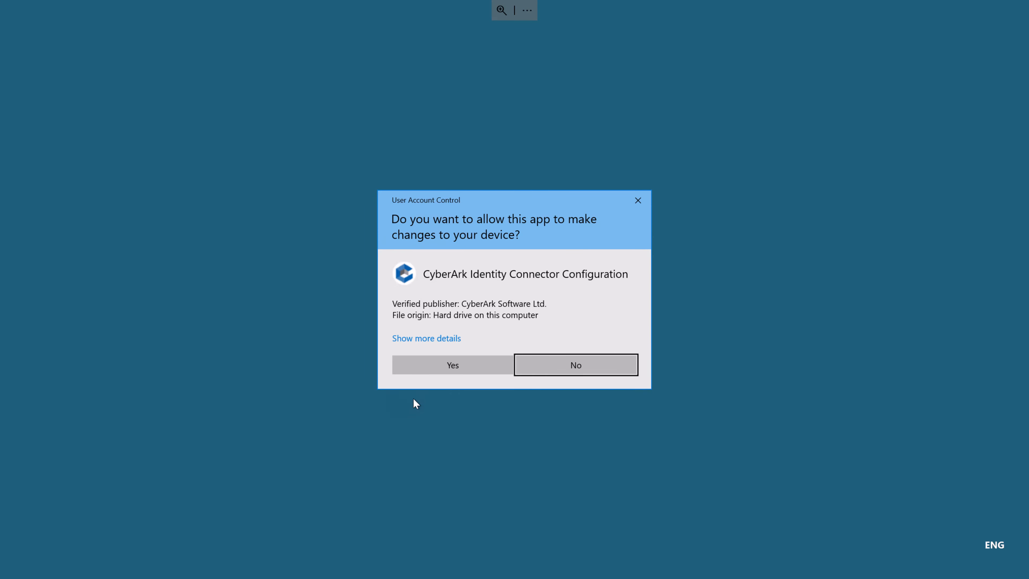
pyautogui.click(438, 364)
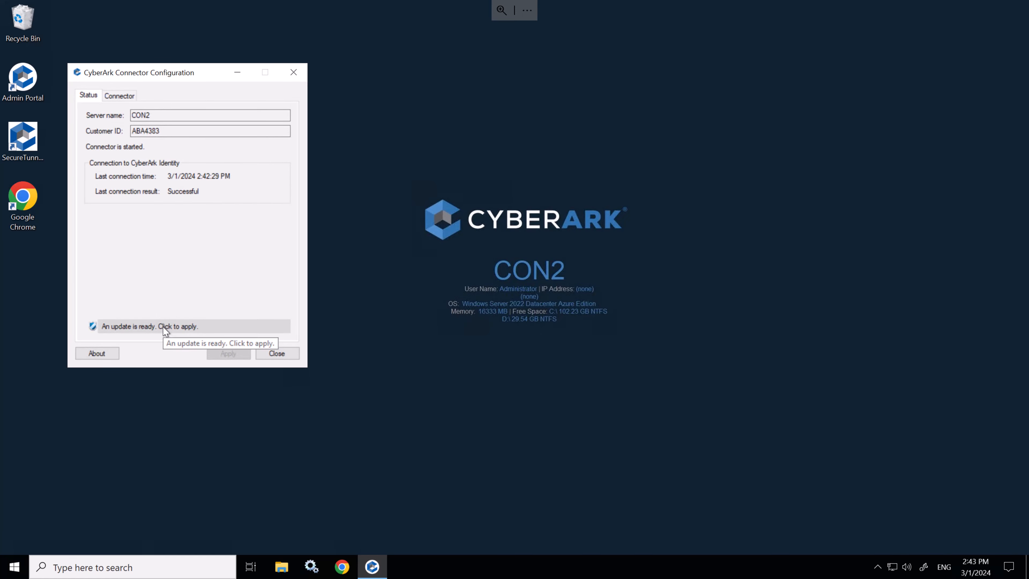
pyautogui.click(186, 326)
pyautogui.click(527, 329)
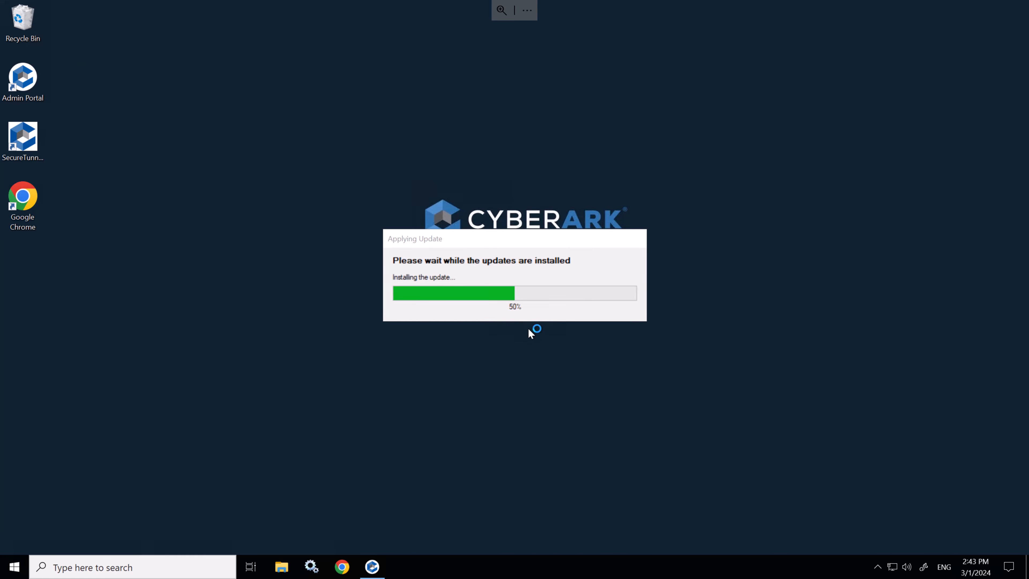
pyautogui.click(530, 326)
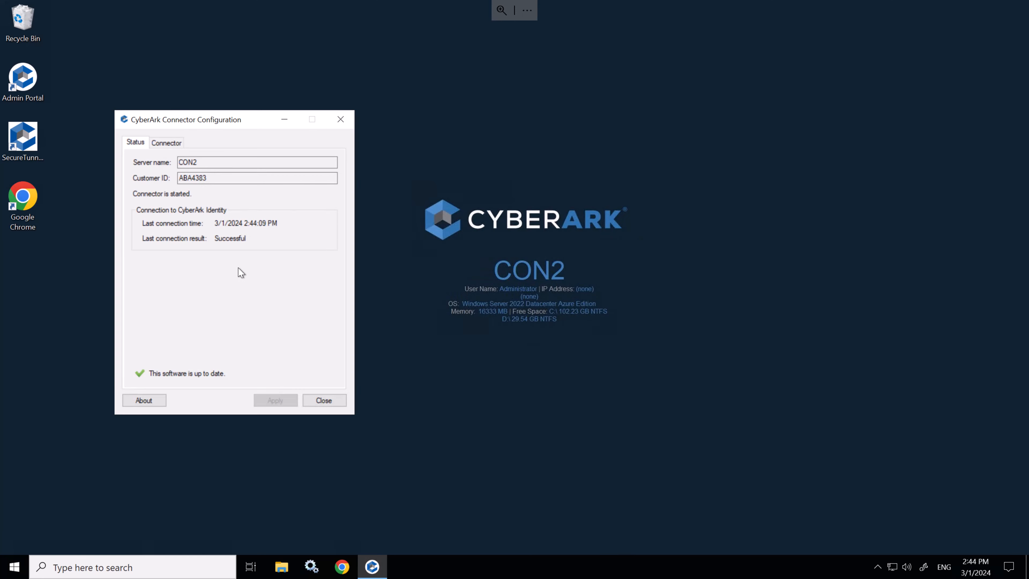
pyautogui.click(323, 400)
# Step: Restart the CON2 server from the Start button's power menu
pyautogui.rightClick(15, 564)
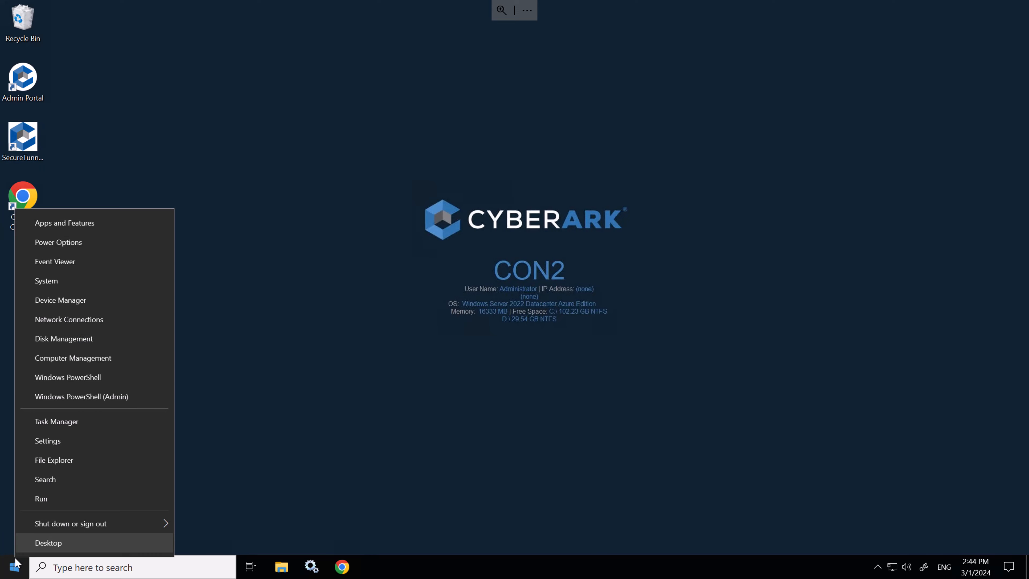
pyautogui.moveTo(73, 523)
pyautogui.click(227, 523)
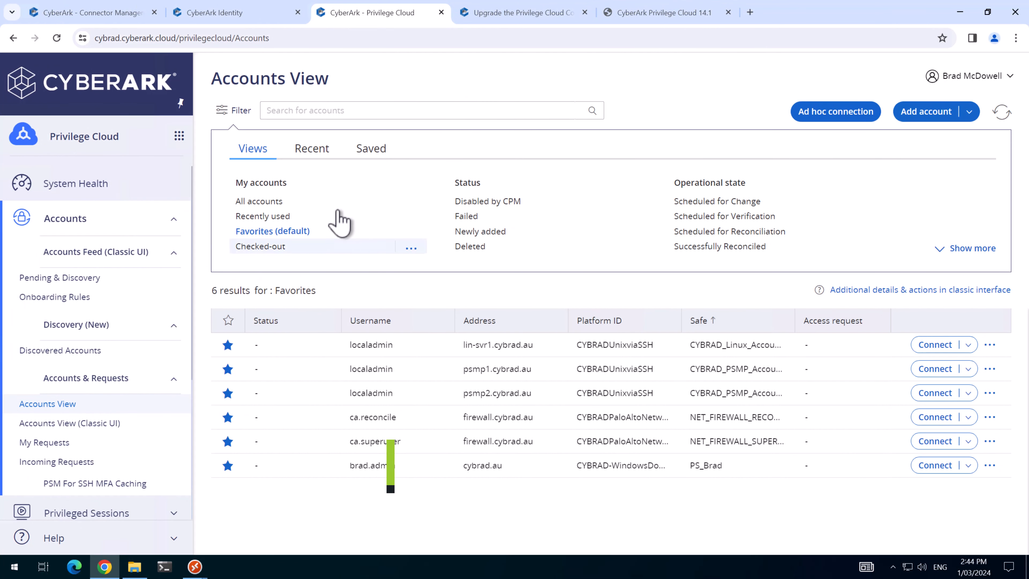
# Step: Check in CyberArk Identity Network settings that connectors CON1 and CON2 run 24.2.219 and are Active
pyautogui.click(239, 16)
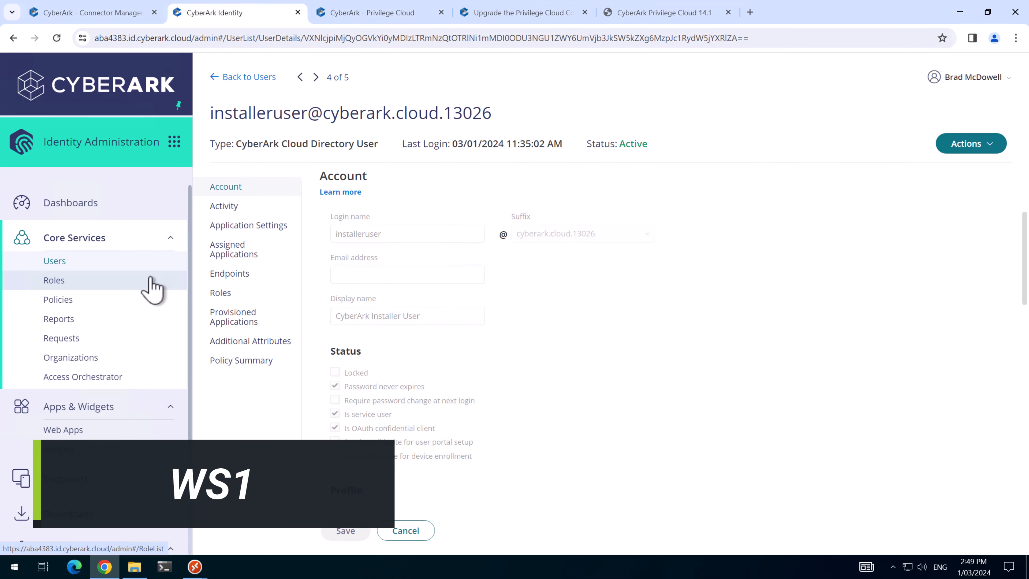
pyautogui.scroll(-4, 93, 304)
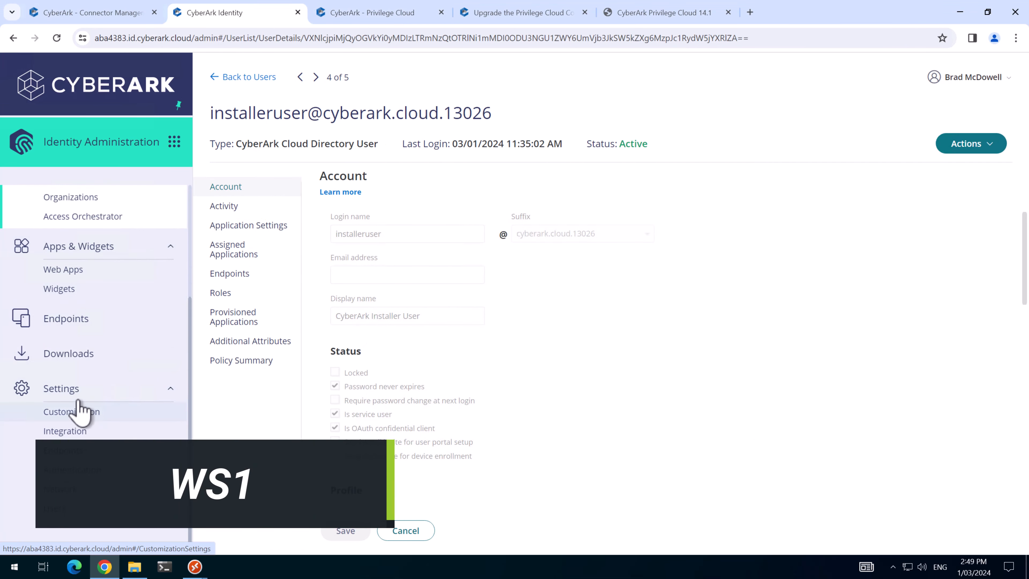
pyautogui.click(66, 489)
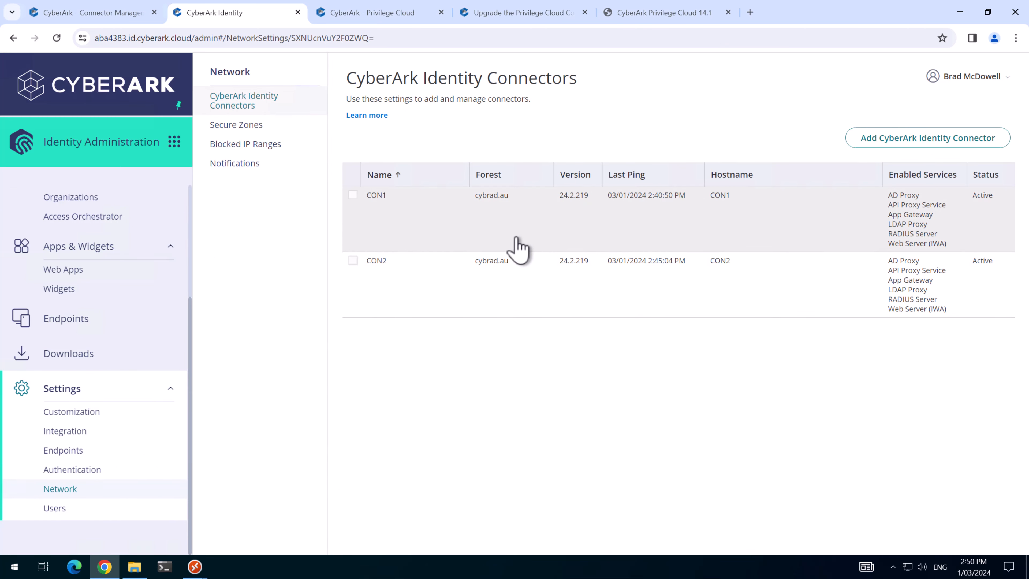
pyautogui.click(327, 23)
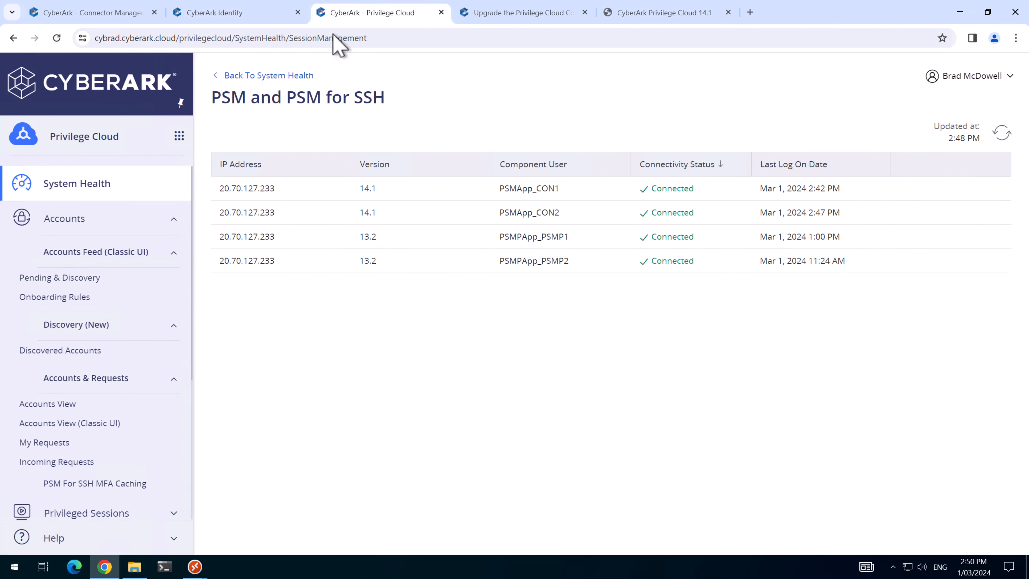
# Step: Refresh the PSM server list and review a Windows platform's PSM connectors
pyautogui.click(1003, 133)
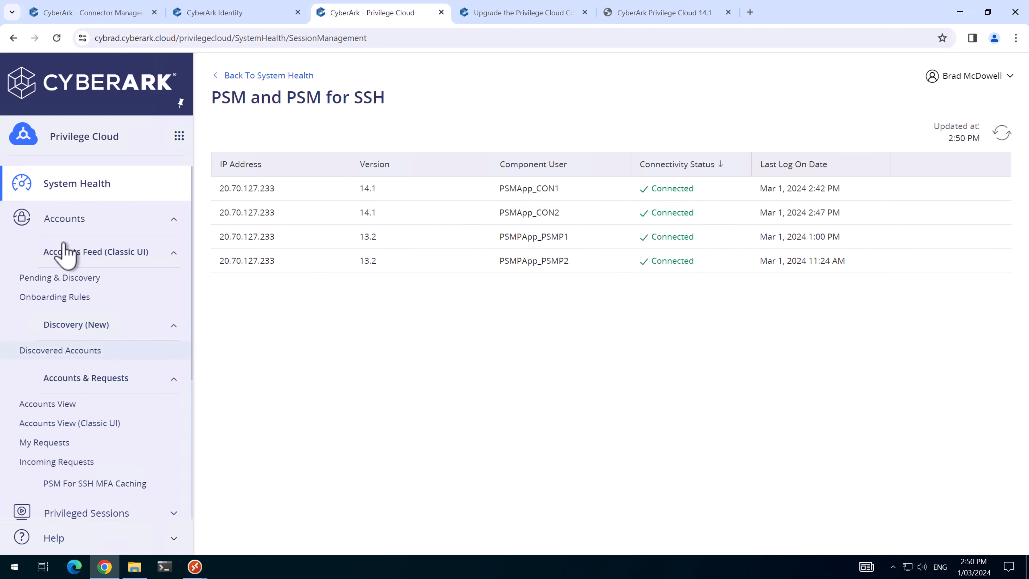
pyautogui.click(58, 223)
pyautogui.scroll(-5, 66, 441)
pyautogui.click(73, 470)
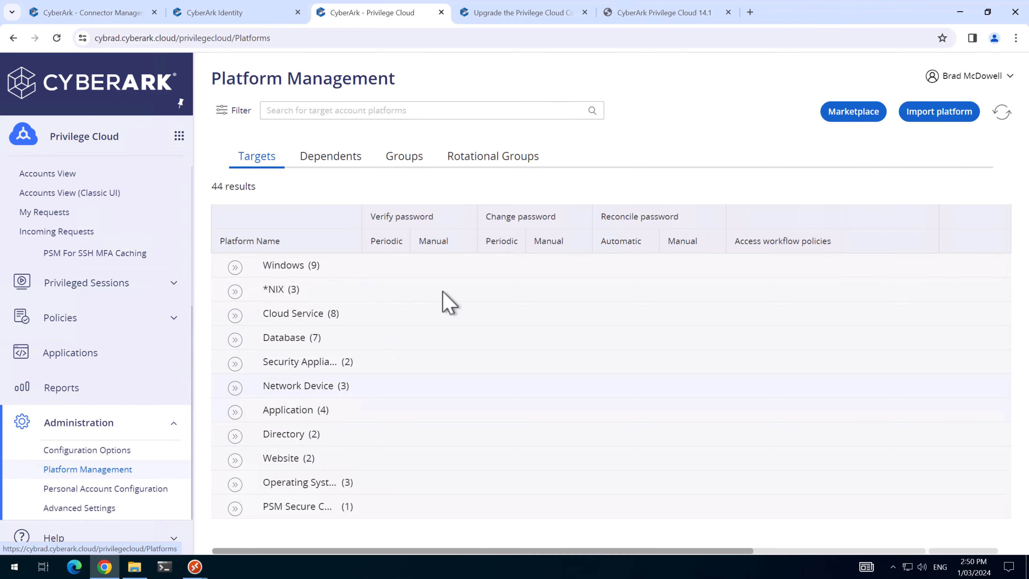
pyautogui.click(981, 289)
pyautogui.click(939, 365)
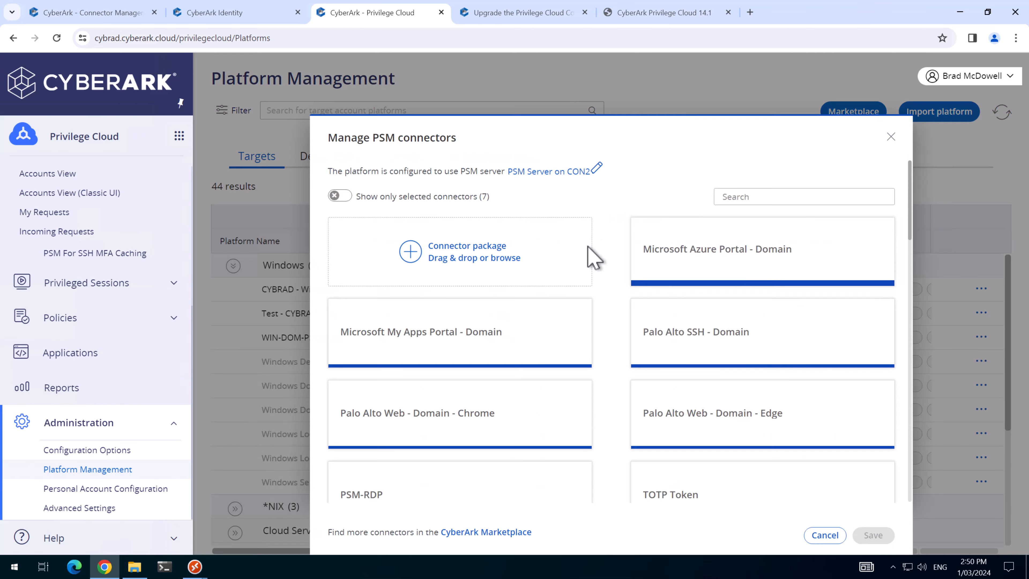
pyautogui.click(892, 141)
pyautogui.scroll(5, 57, 244)
pyautogui.click(58, 223)
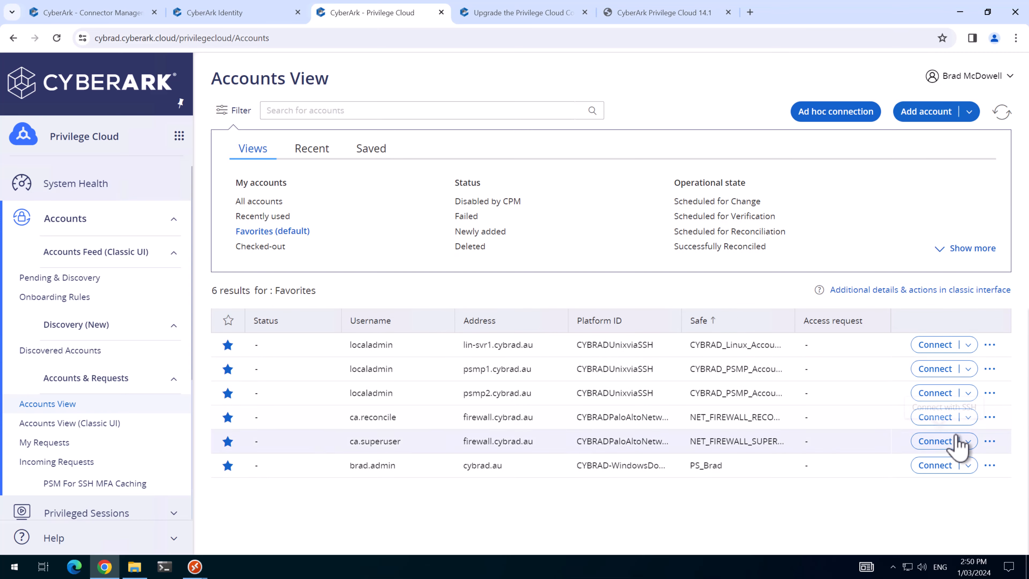
# Step: Open an in-browser PSM-RDP session to DC1 for the domain admin account, then close it
pyautogui.click(968, 466)
pyautogui.click(936, 464)
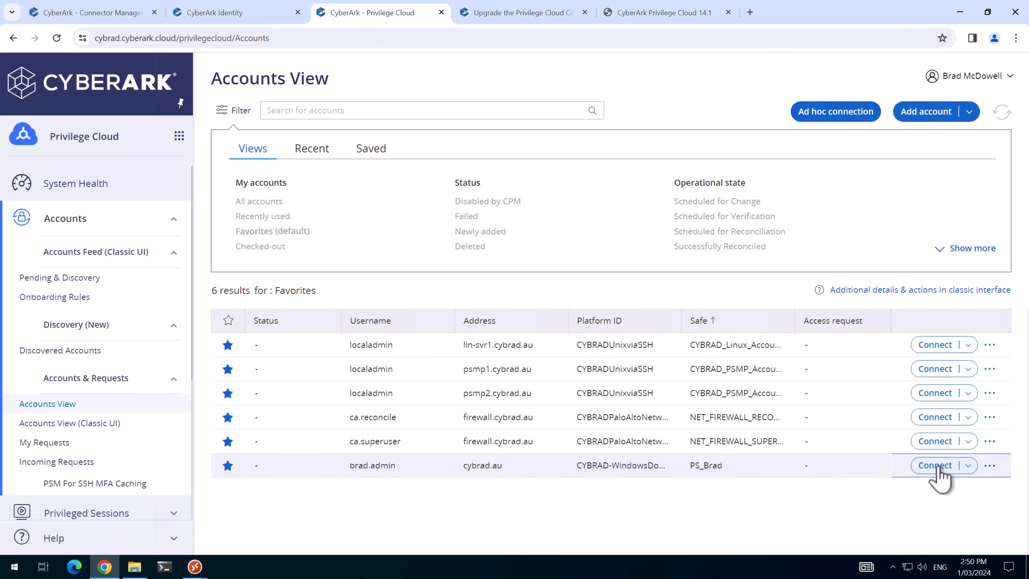
pyautogui.click(711, 365)
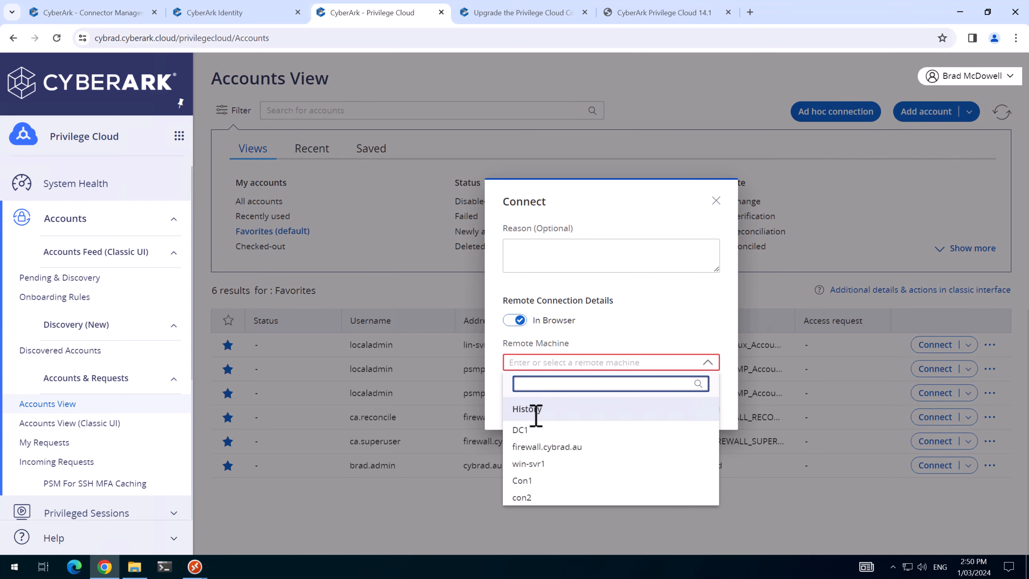
pyautogui.click(523, 436)
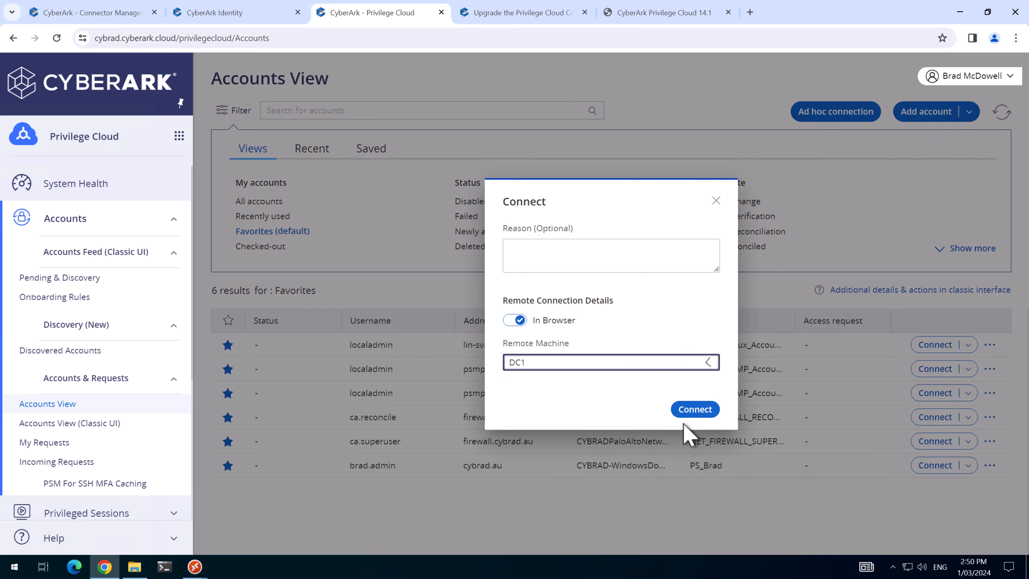
pyautogui.click(696, 410)
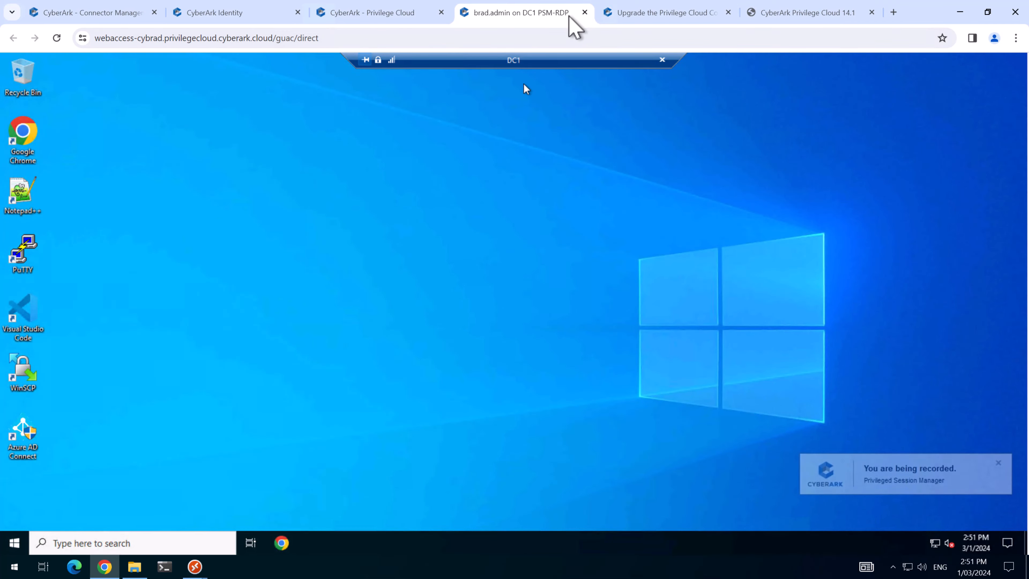
pyautogui.click(585, 12)
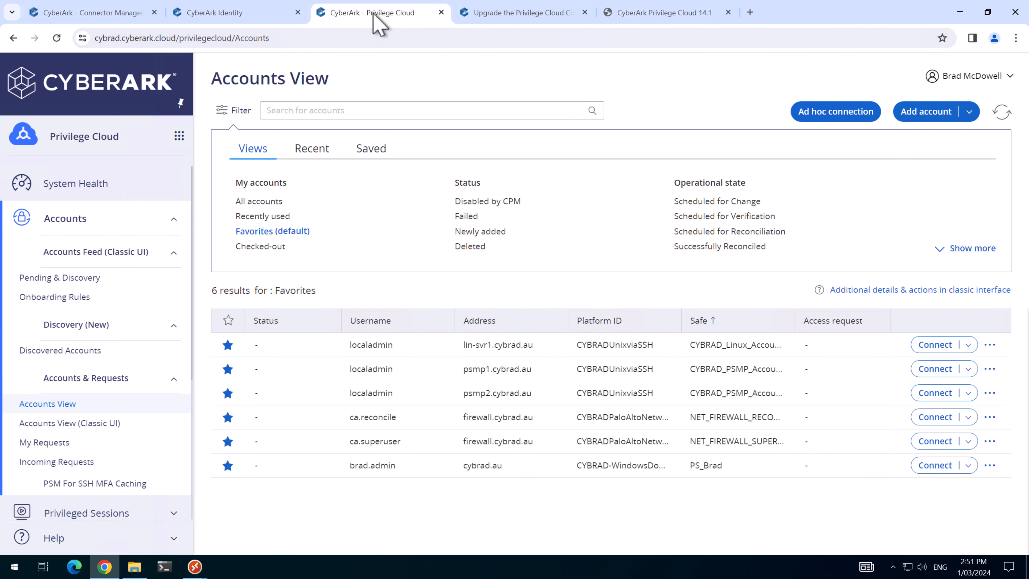
pyautogui.scroll(-5, 107, 450)
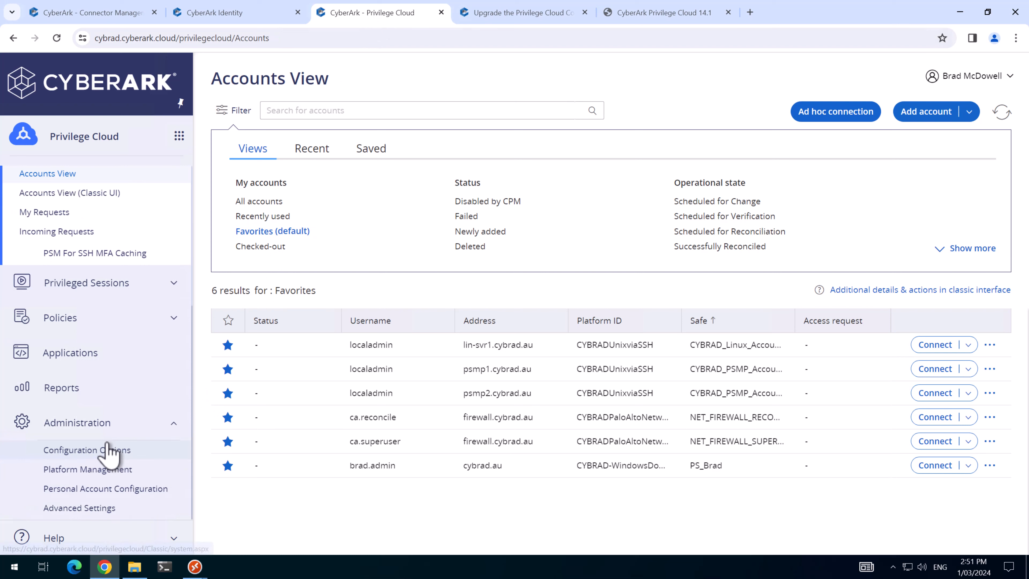
# Step: Set the CYBRAD Windows platform's PSM connector to PSM Server on CON1 and save
pyautogui.click(95, 470)
pyautogui.click(235, 267)
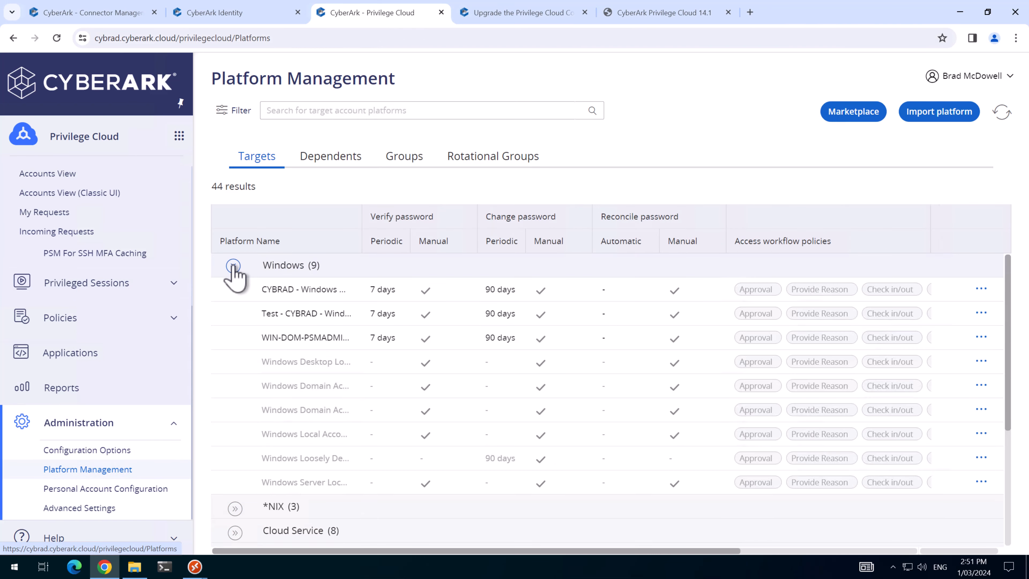
pyautogui.click(235, 267)
pyautogui.click(235, 267)
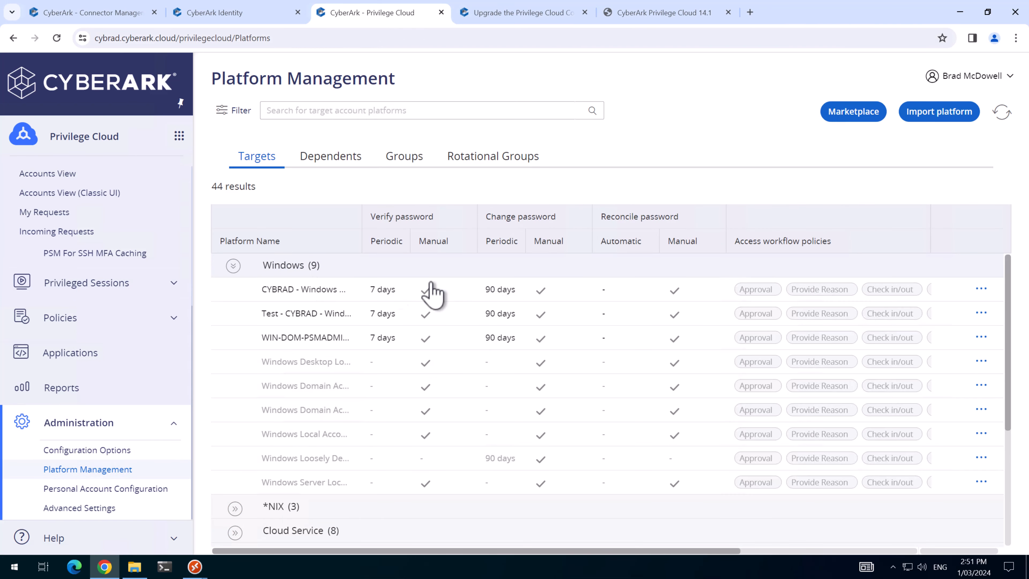
pyautogui.click(981, 289)
pyautogui.click(945, 333)
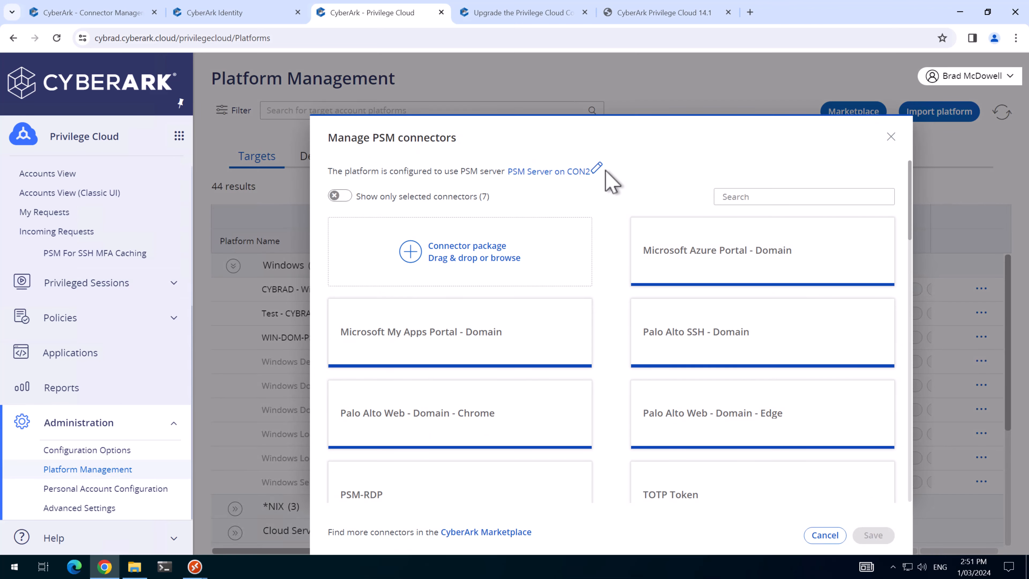
pyautogui.click(586, 168)
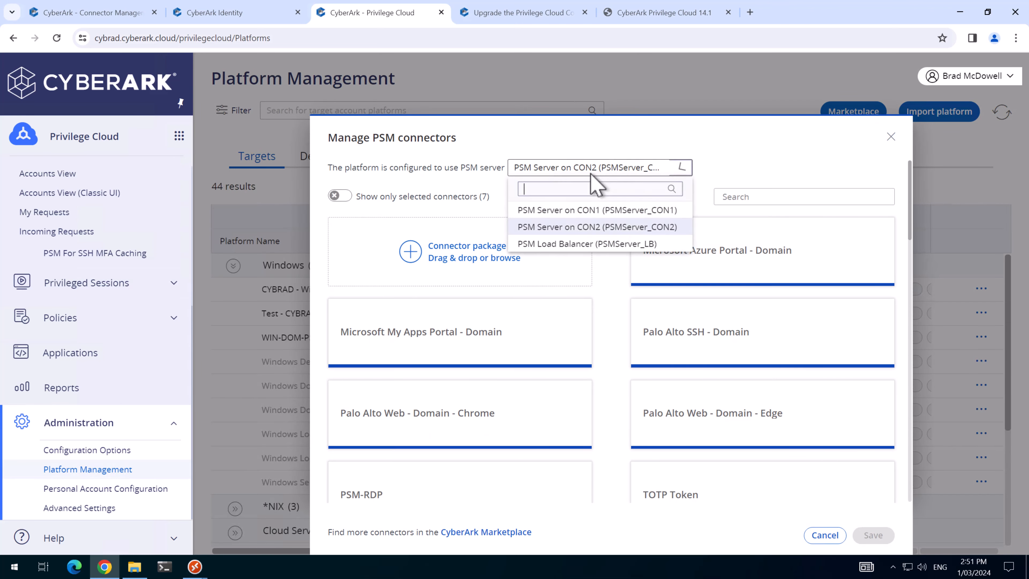
pyautogui.click(579, 210)
pyautogui.click(873, 535)
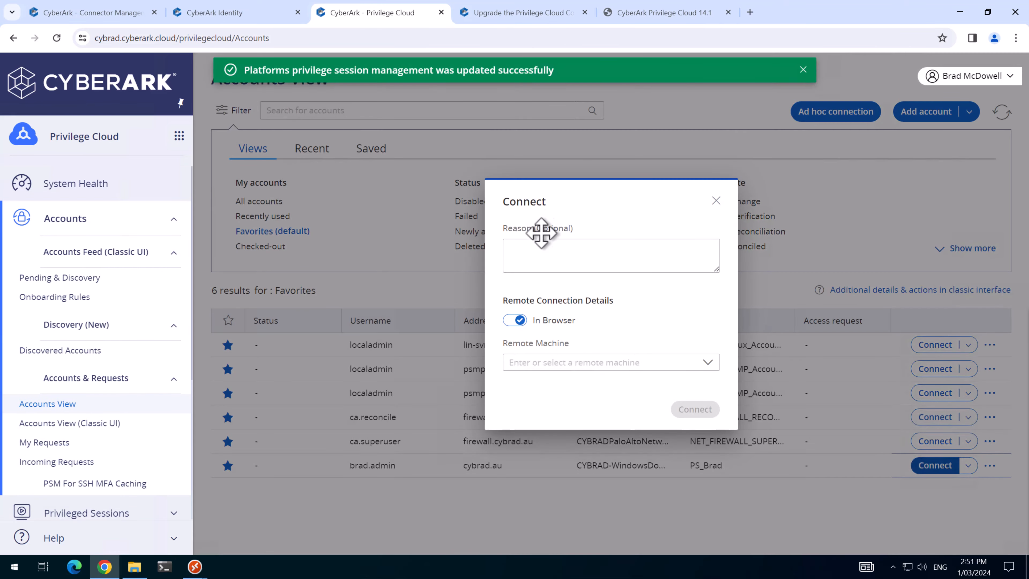
# Step: Connect to DC1 with the domain admin account through PSM, then close the session
pyautogui.click(542, 365)
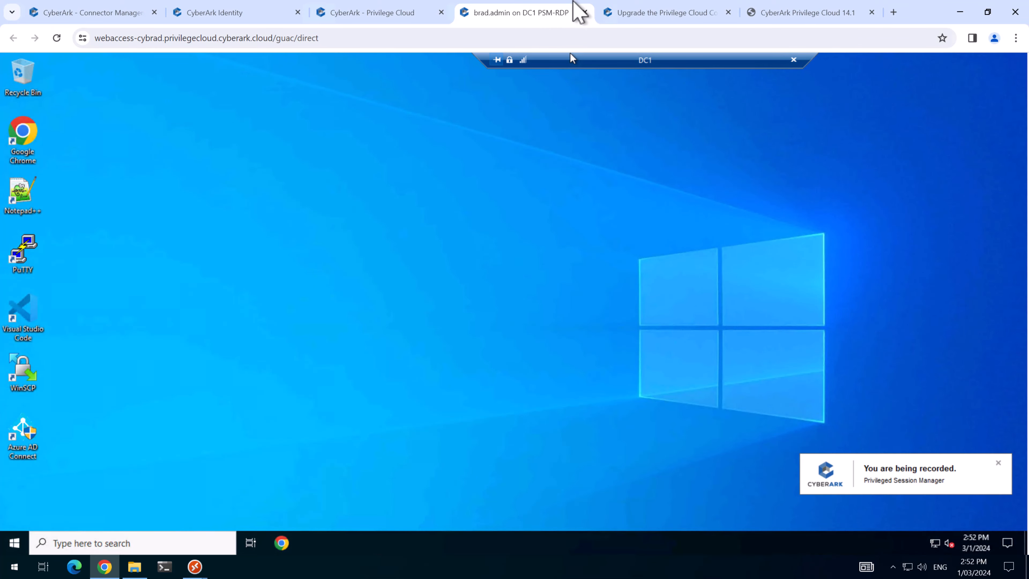
pyautogui.click(585, 12)
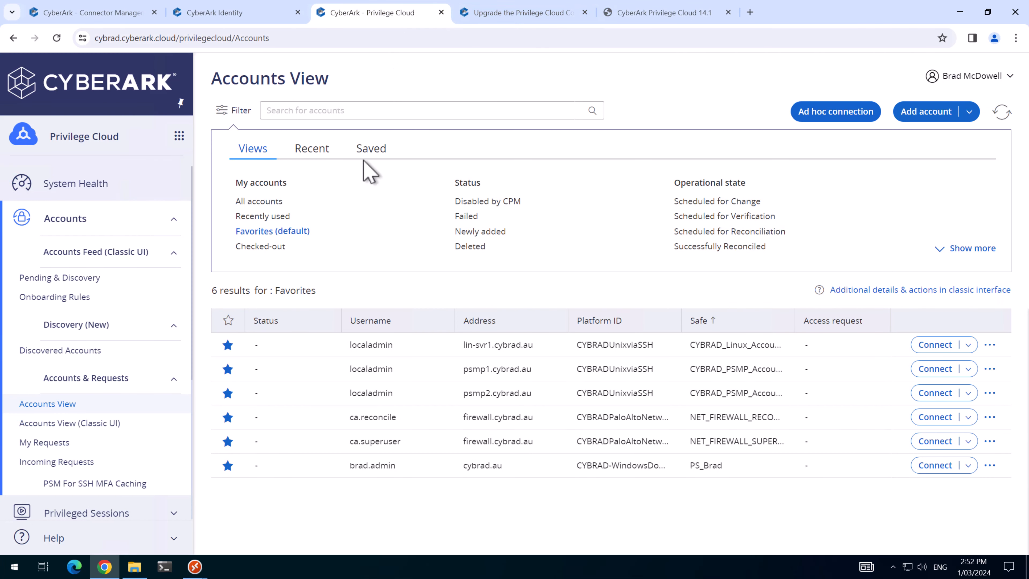
pyautogui.scroll(-5, 81, 466)
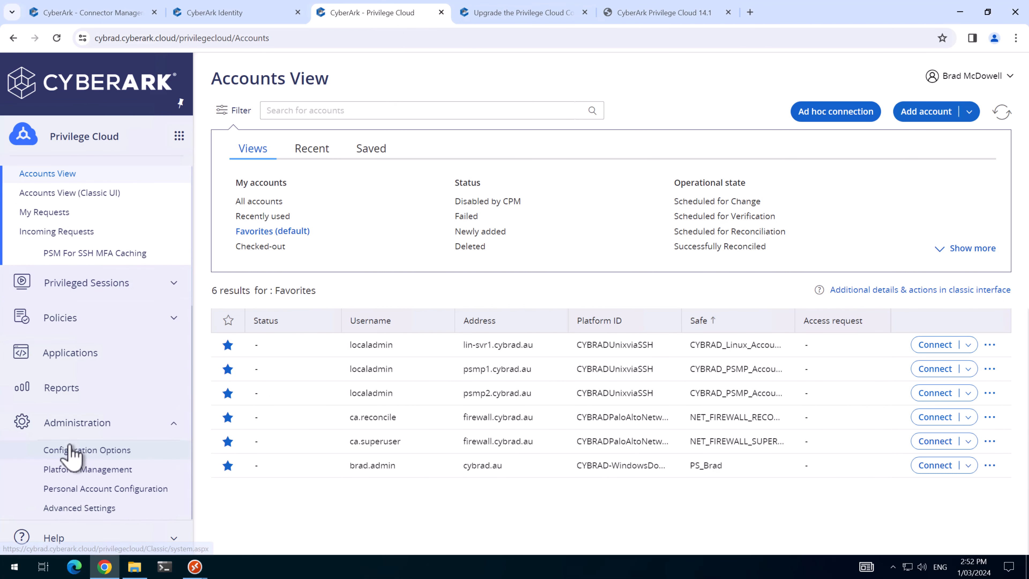
# Step: Set the CYBRAD Windows platform's PSM connector to PSM Load Balancer and save
pyautogui.click(75, 471)
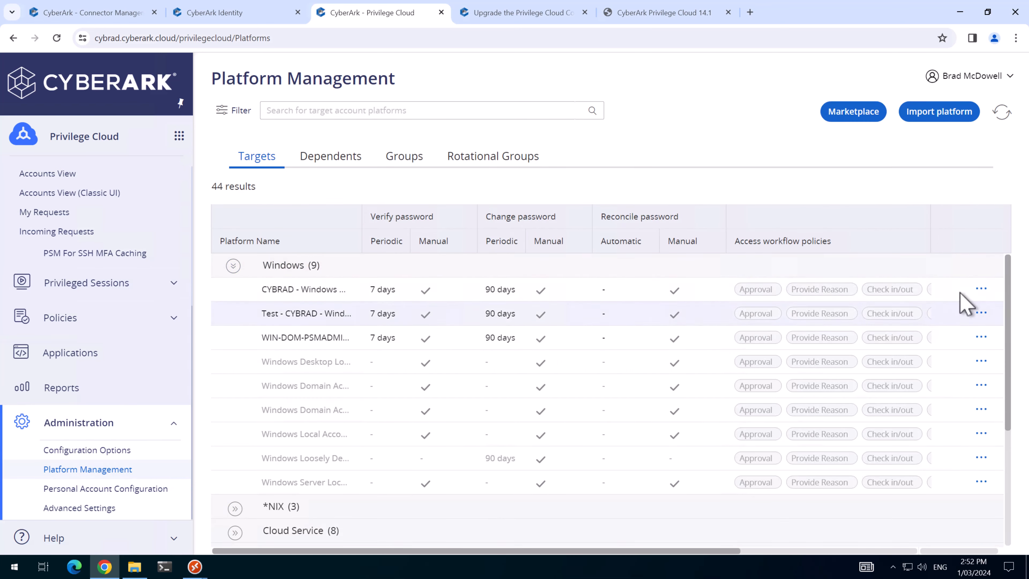
pyautogui.click(980, 288)
pyautogui.click(954, 325)
pyautogui.click(583, 170)
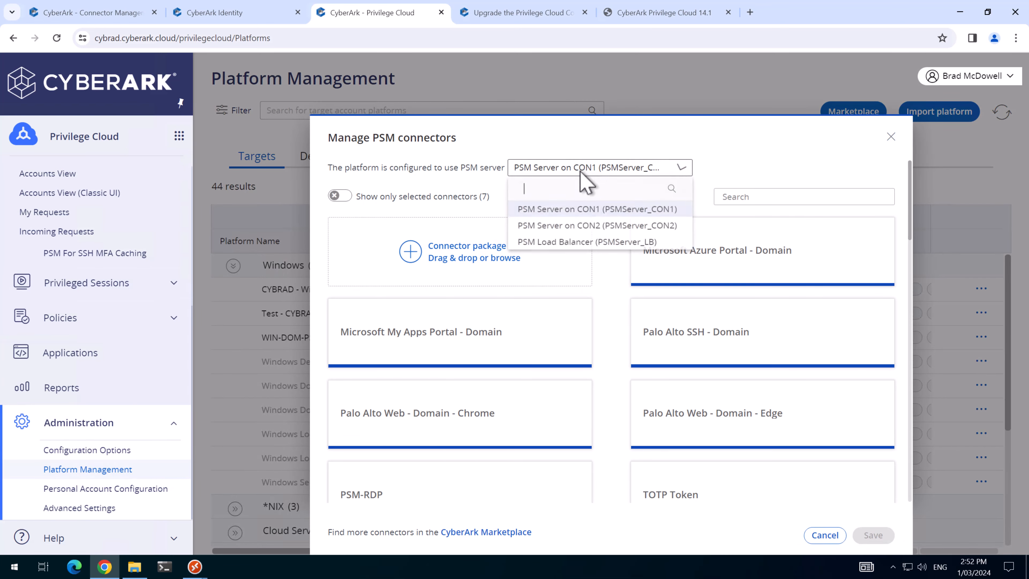
pyautogui.click(587, 242)
pyautogui.click(873, 535)
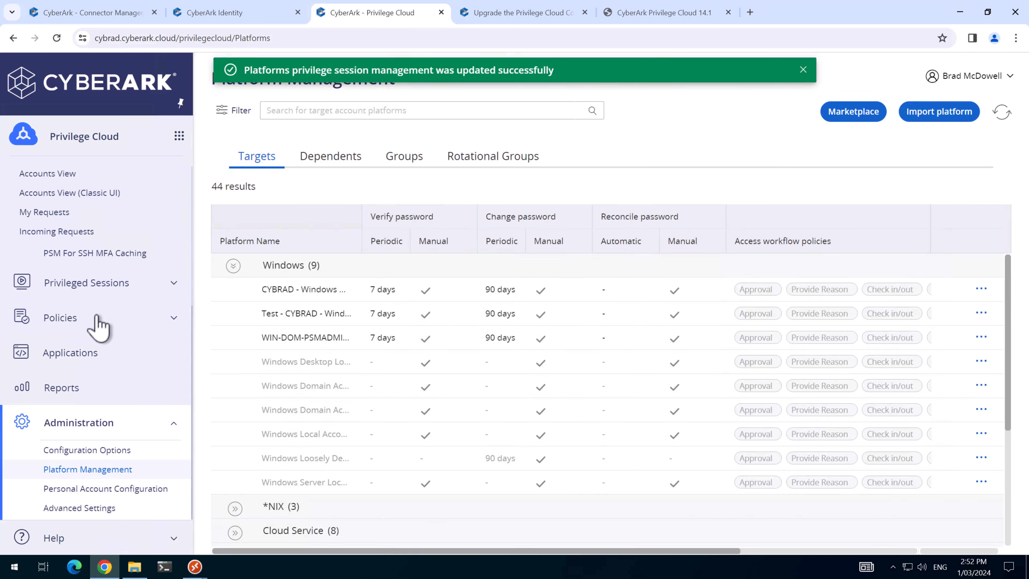
# Step: Test a PSM session to DC1, then check PSM server versions in System Health
pyautogui.scroll(5, 61, 303)
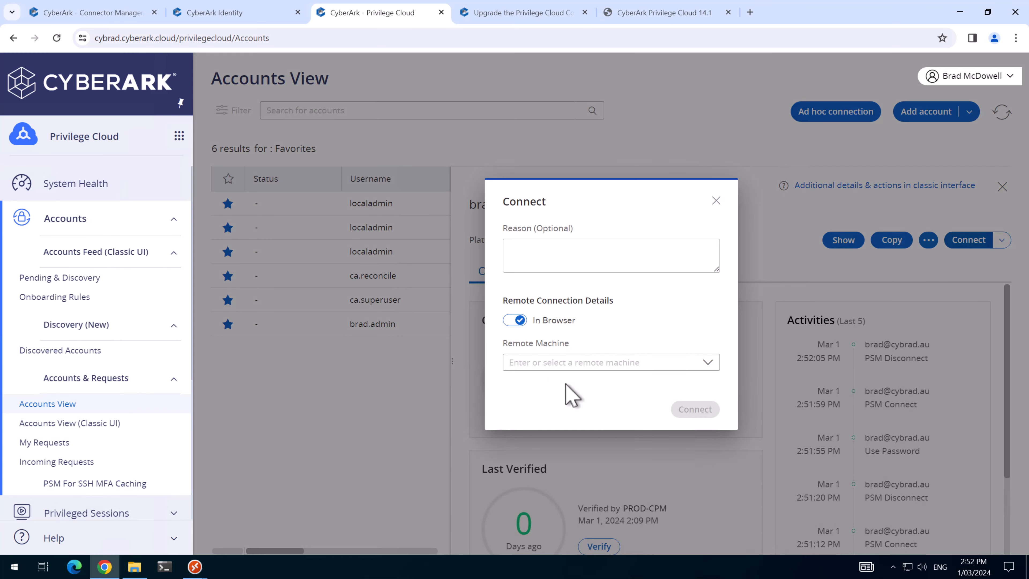
pyautogui.click(567, 363)
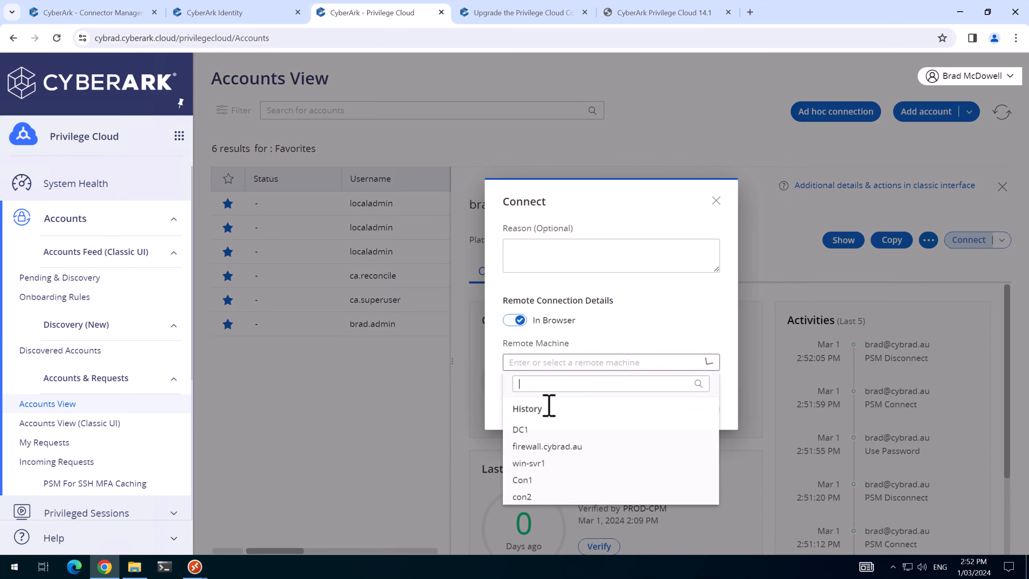
pyautogui.click(520, 431)
pyautogui.click(698, 410)
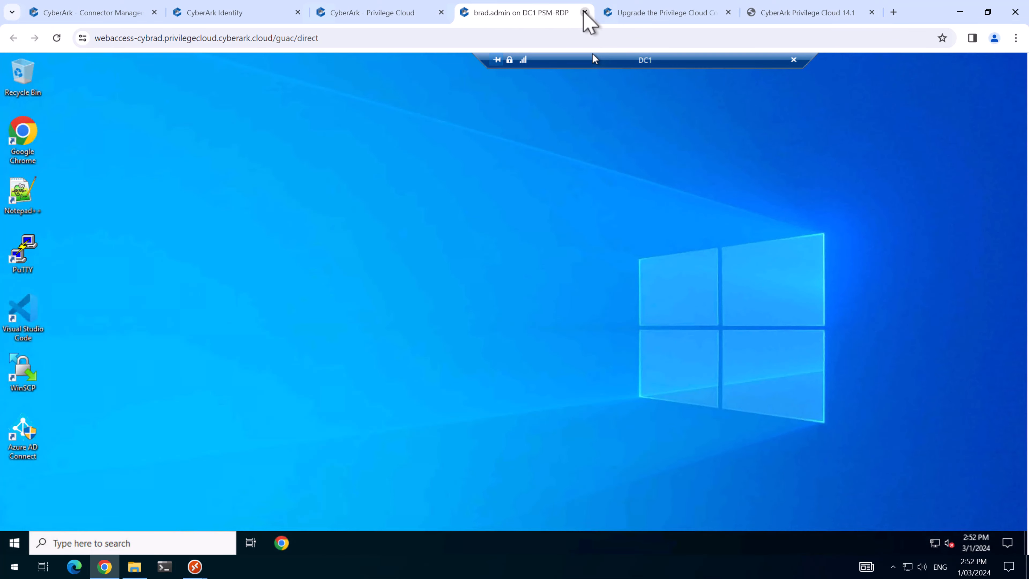
pyautogui.click(584, 13)
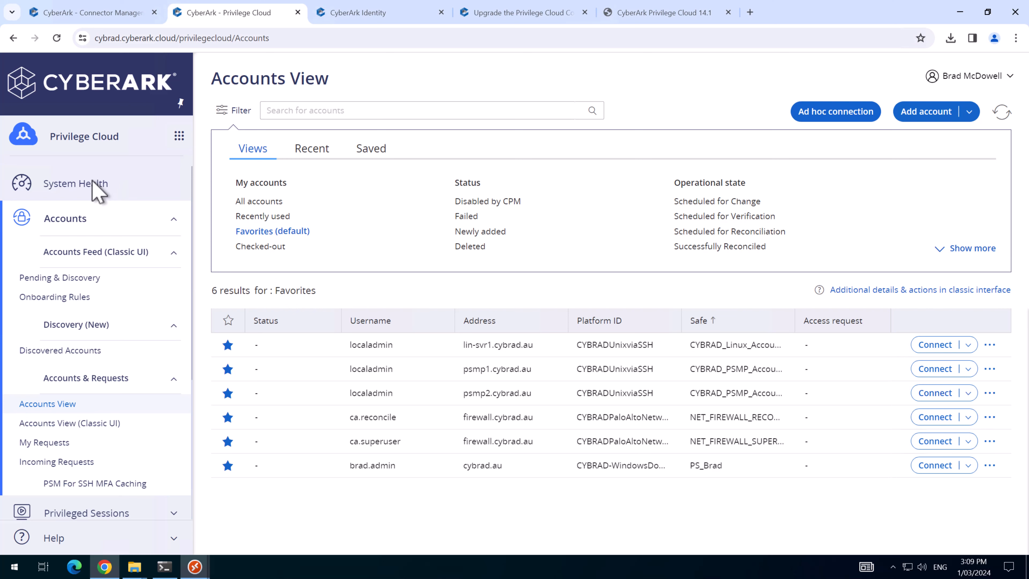
pyautogui.click(91, 191)
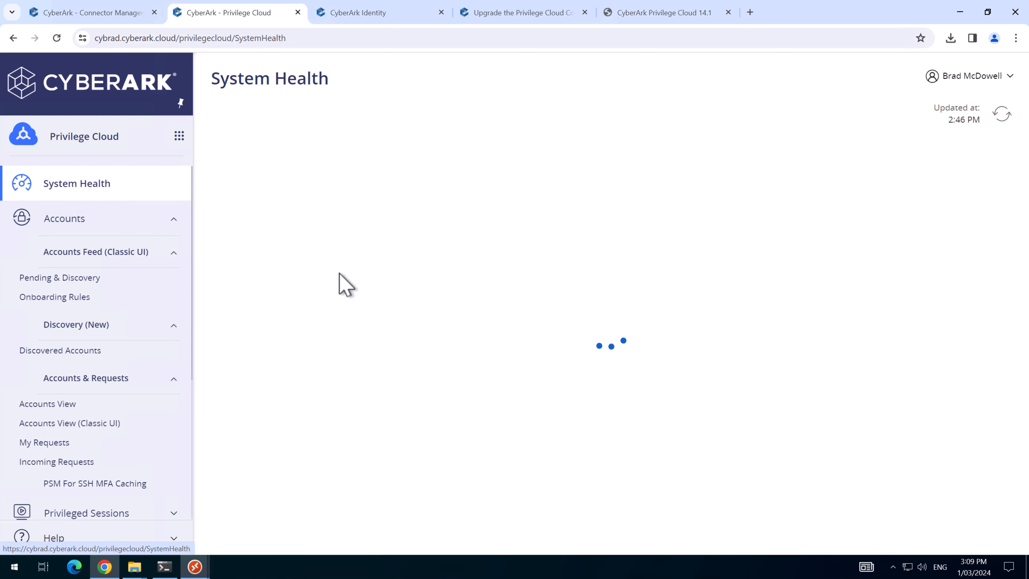
pyautogui.click(413, 369)
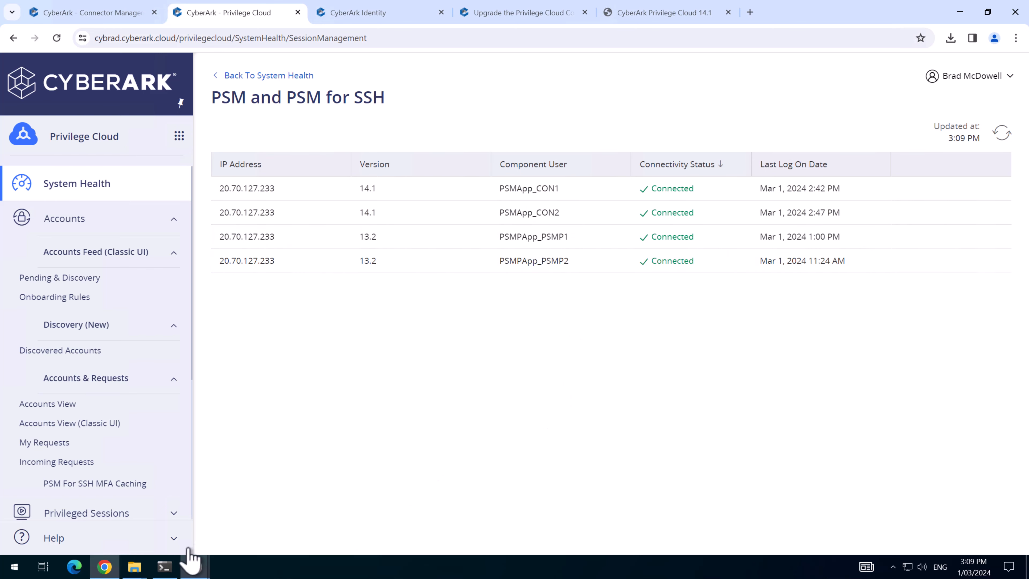
# Step: Sign in to PSMP1 over SSH as localadmin, choosing OATH OTP with manual code entry
pyautogui.moveTo(135, 568)
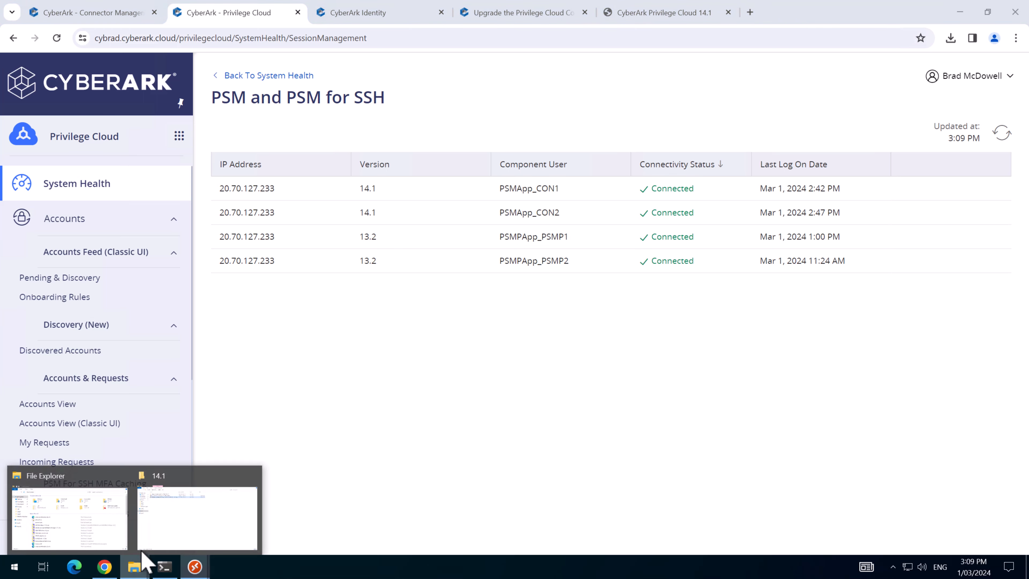
pyautogui.click(183, 533)
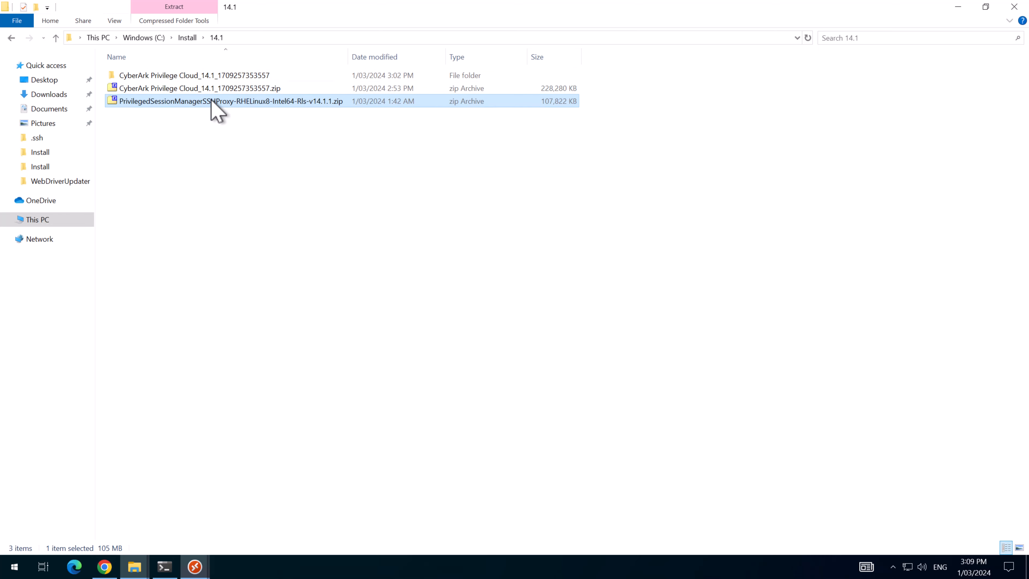
pyautogui.click(170, 562)
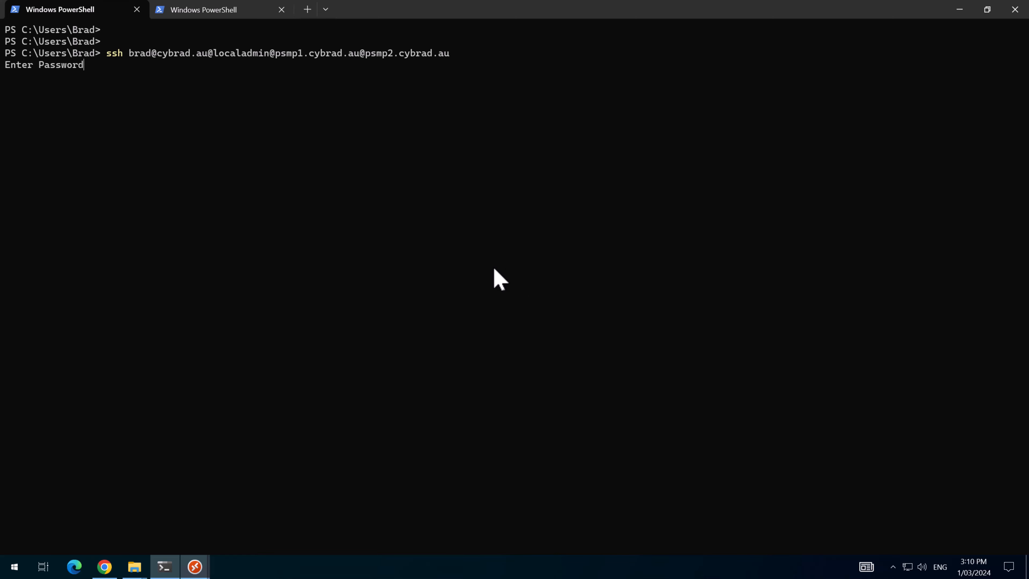
pyautogui.press('Return')
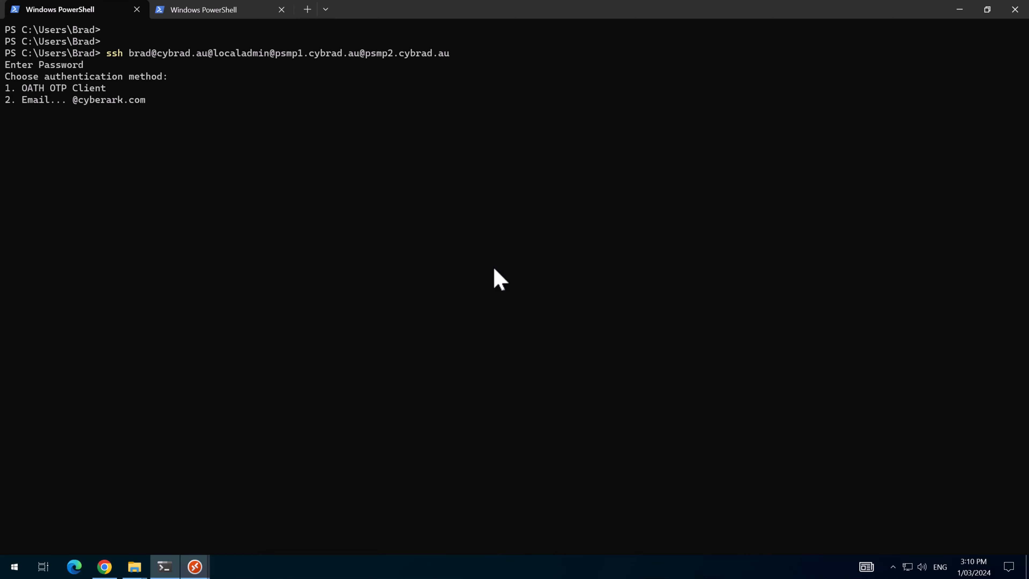
pyautogui.write('1')
pyautogui.press('Return')
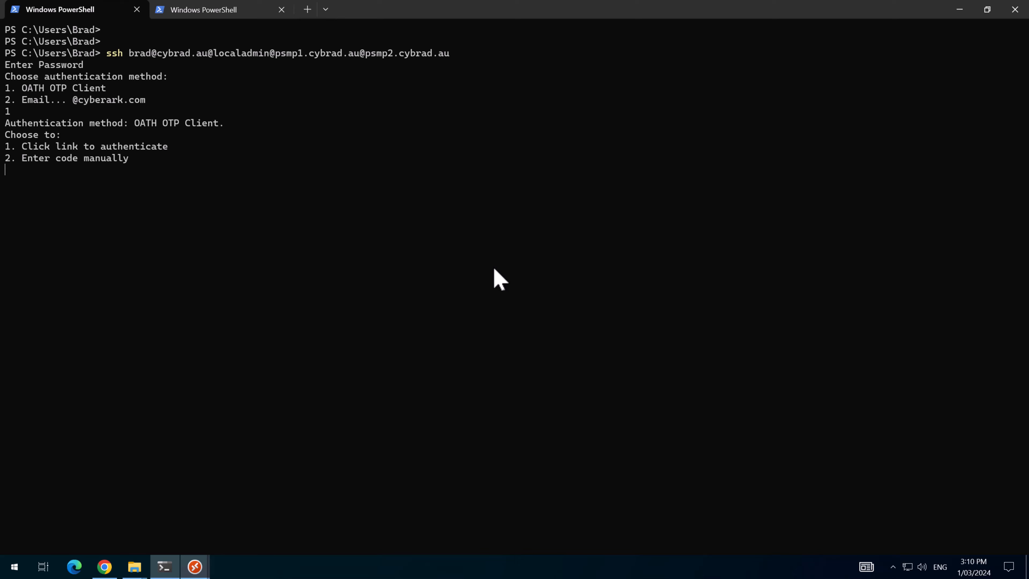
pyautogui.write('2')
pyautogui.press('Return')
pyautogui.press('Return')
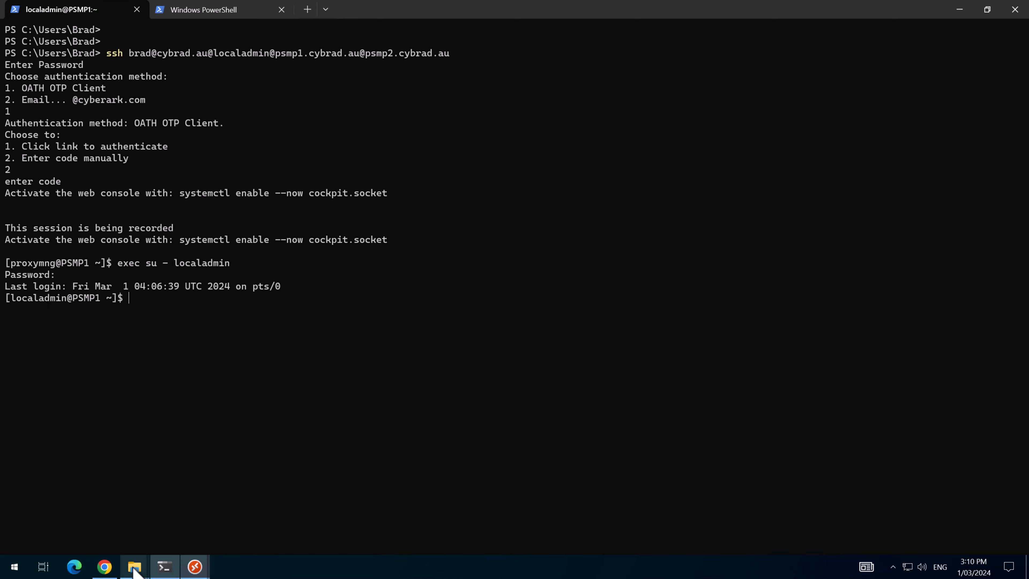
# Step: Switch to the second PowerShell session holding the scp command for the PSMP v14.1.1 zip
pyautogui.moveTo(134, 566)
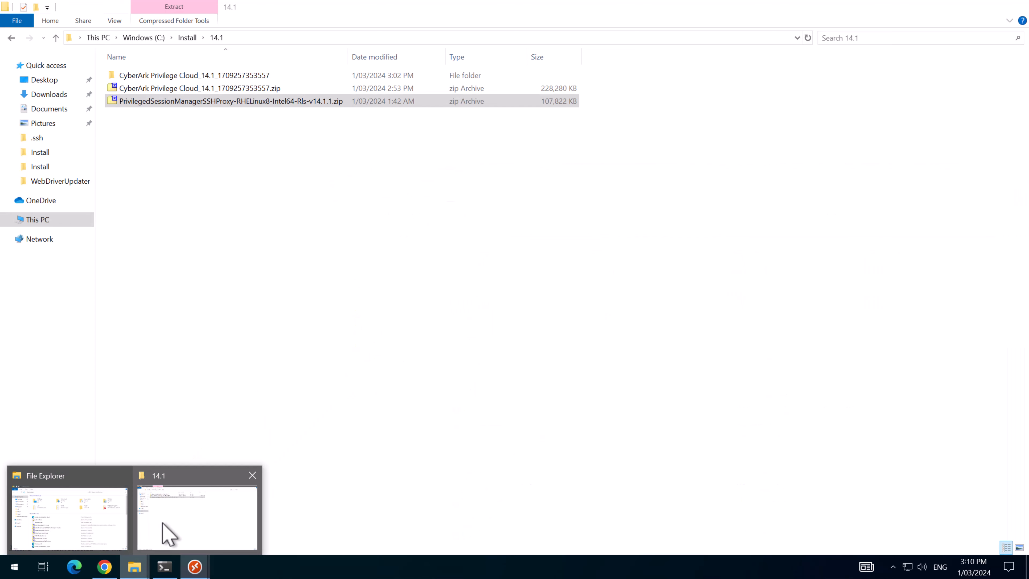
pyautogui.click(167, 531)
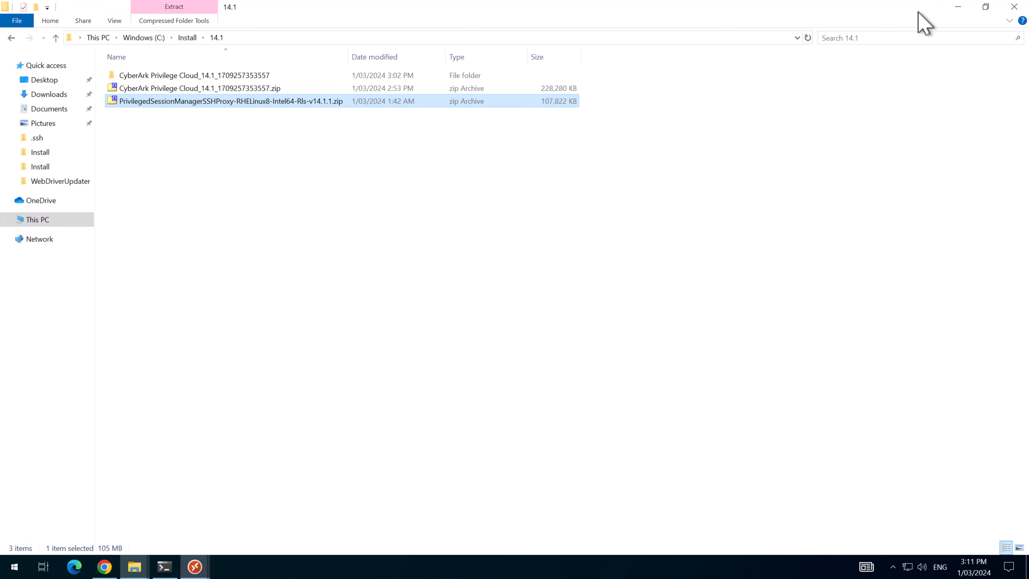
pyautogui.click(959, 7)
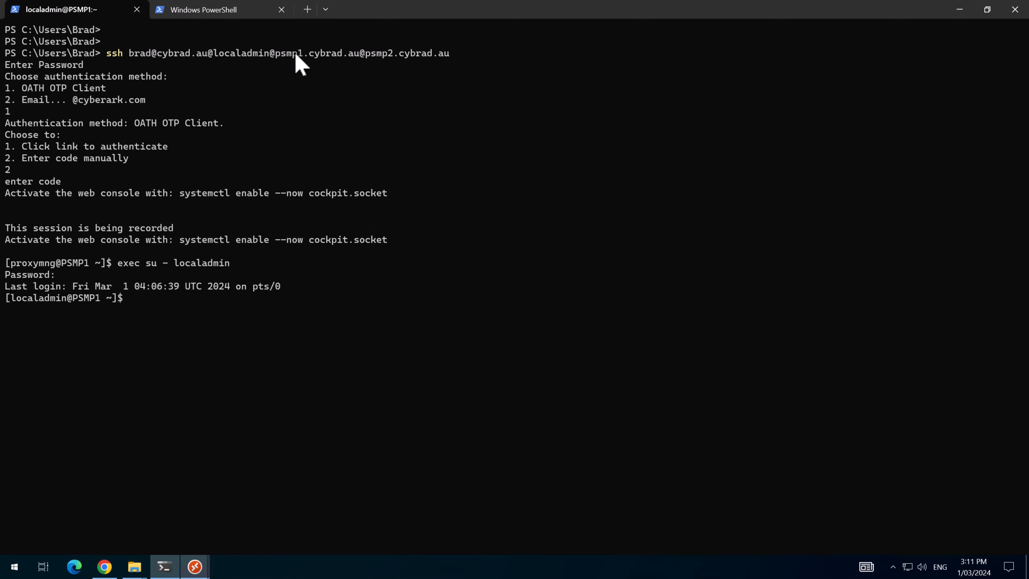
pyautogui.click(215, 12)
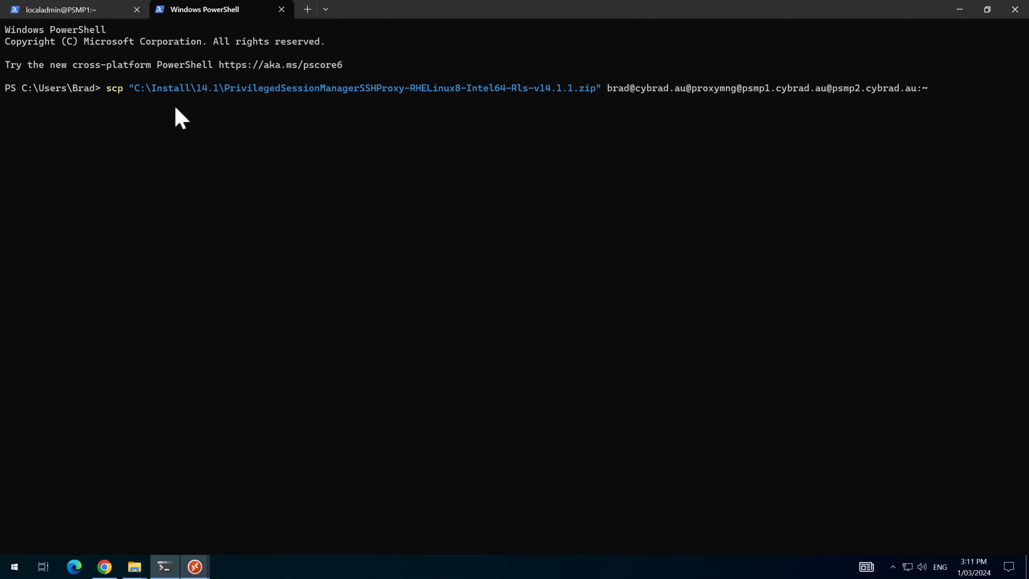